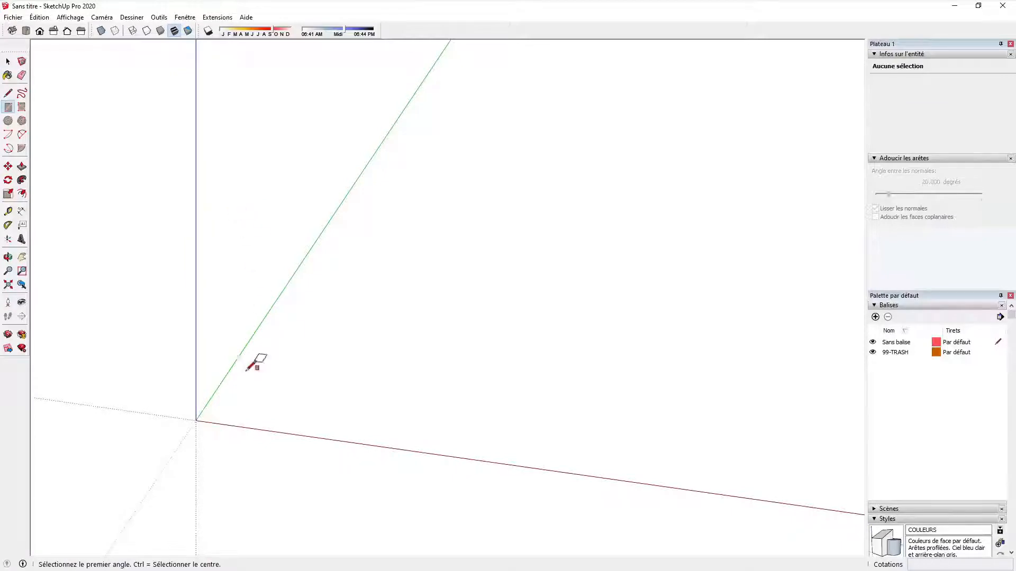
- Draw a 30 by 7 cm rectangle on the ground plane starting at the origin, with its long side along the red axis
{"action": "left_click", "coordinate": [196, 419]}
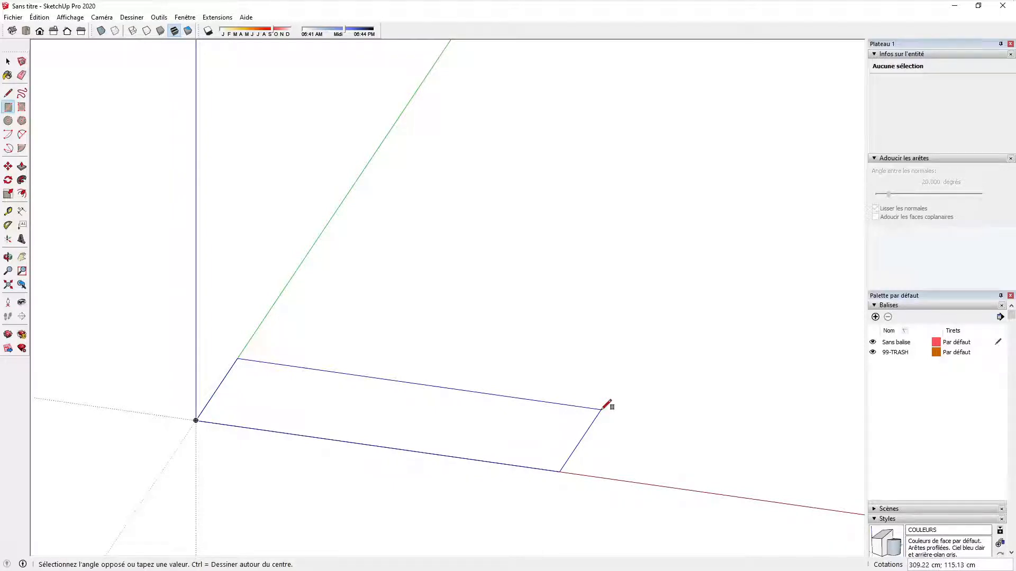
{"action": "type", "text": "30;7"}
{"action": "key", "text": "Return"}
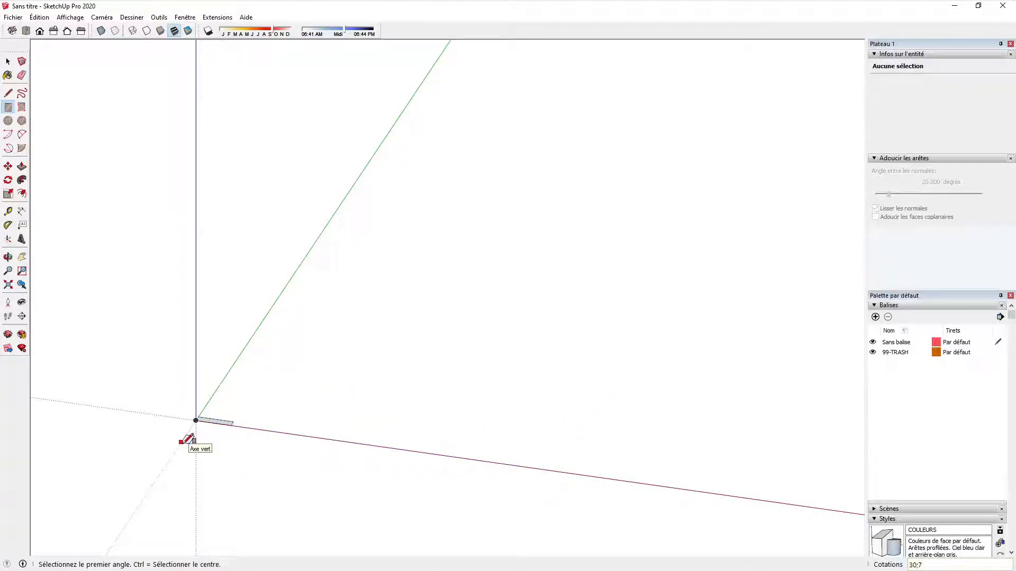
- Draw an outward two-point arc with a bulge of about 1.92 cm on the rectangle's short edge at the origin, and erase that edge
{"action": "scroll", "coordinate": [241, 387], "scroll_direction": "up", "scroll_amount": 4}
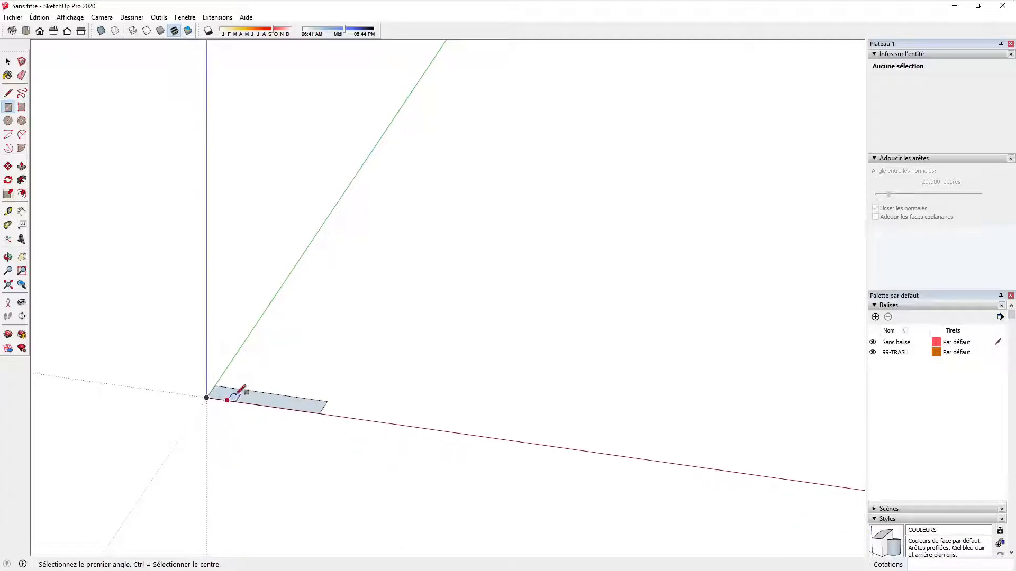
{"action": "middle_click_drag", "start_coordinate": [239, 388], "coordinate": [281, 453]}
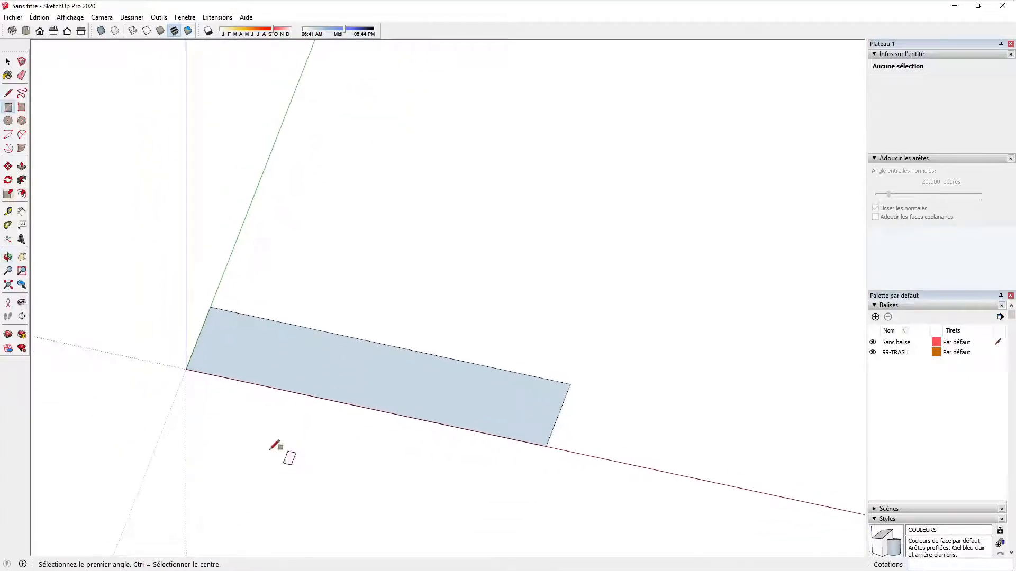
{"action": "scroll", "coordinate": [203, 351], "scroll_direction": "up", "scroll_amount": 2}
{"action": "scroll", "coordinate": [201, 347], "scroll_direction": "up", "scroll_amount": 2}
{"action": "middle_click_drag", "start_coordinate": [193, 340], "coordinate": [184, 342]}
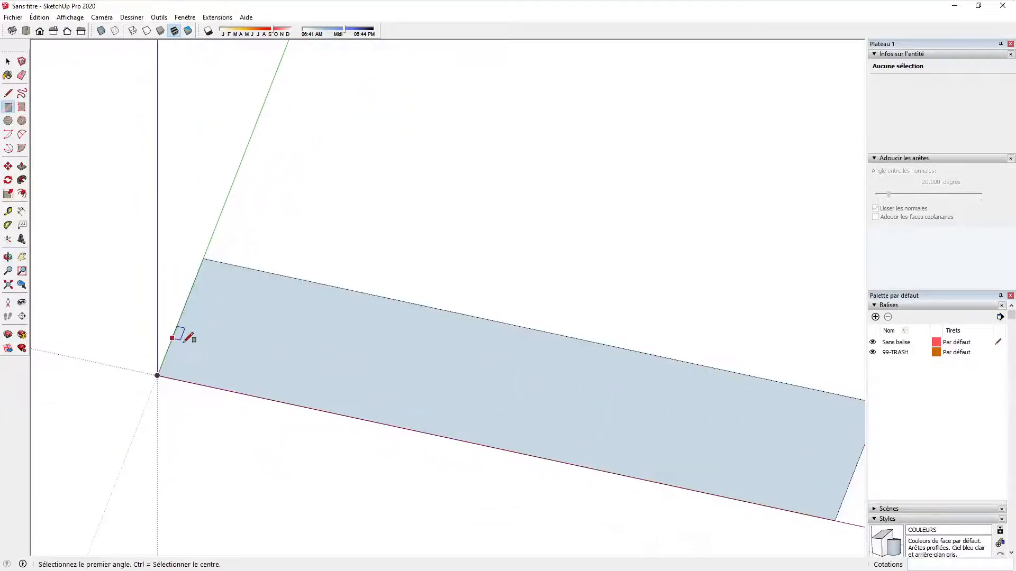
{"action": "left_click", "coordinate": [22, 134]}
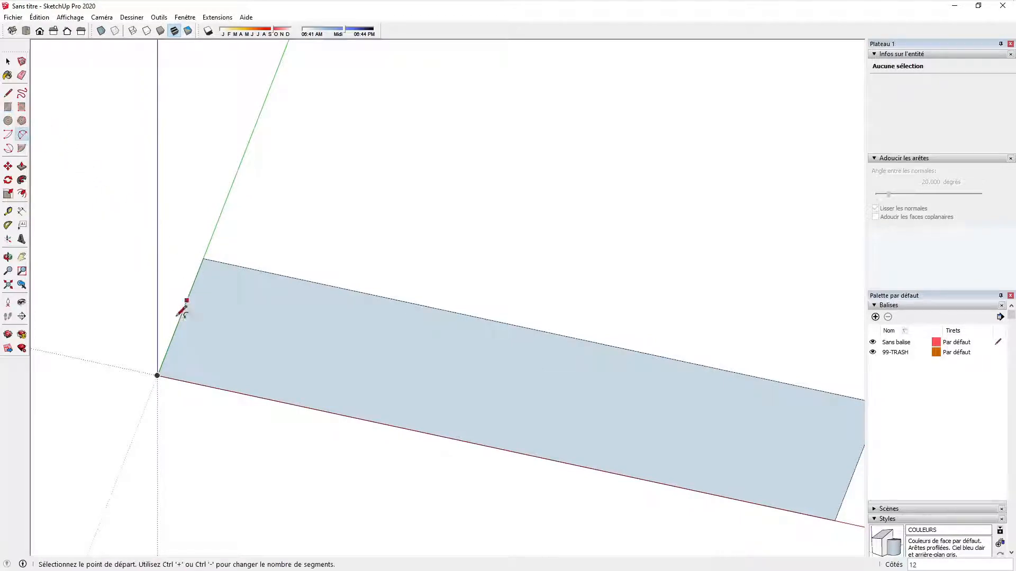
{"action": "left_click", "coordinate": [160, 372]}
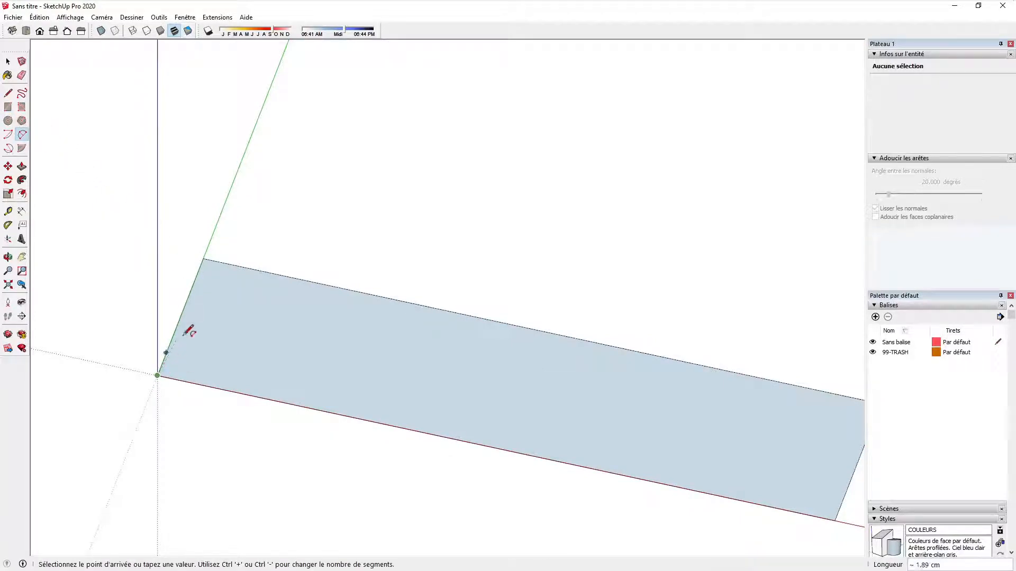
{"action": "left_click", "coordinate": [203, 259]}
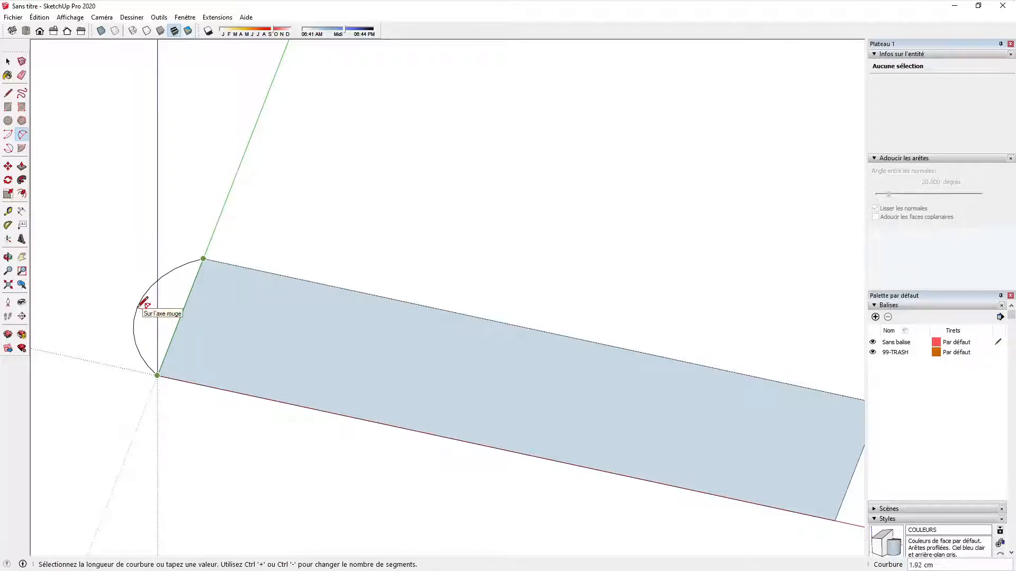
{"action": "left_click", "coordinate": [142, 305]}
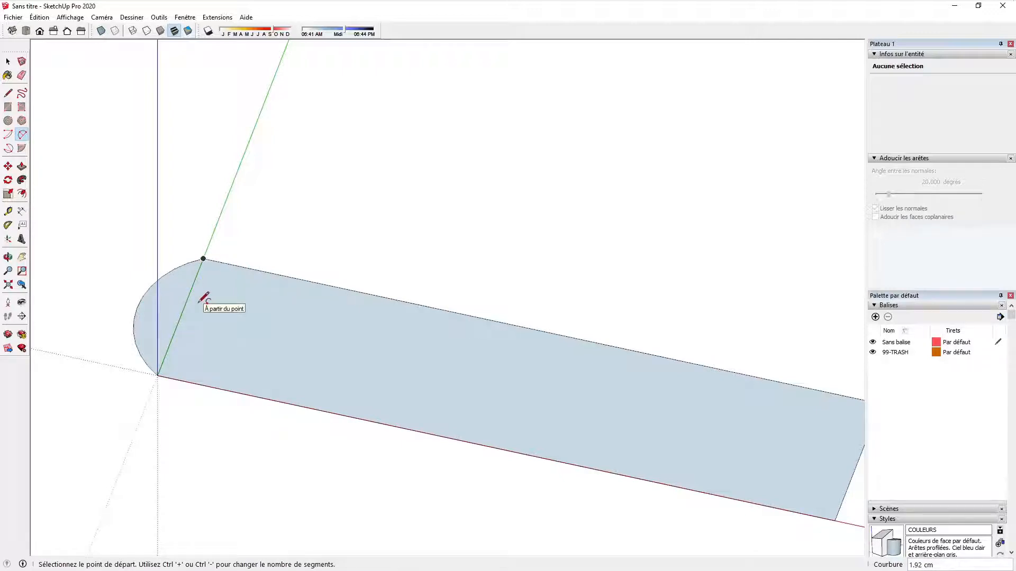
{"action": "key", "text": "e"}
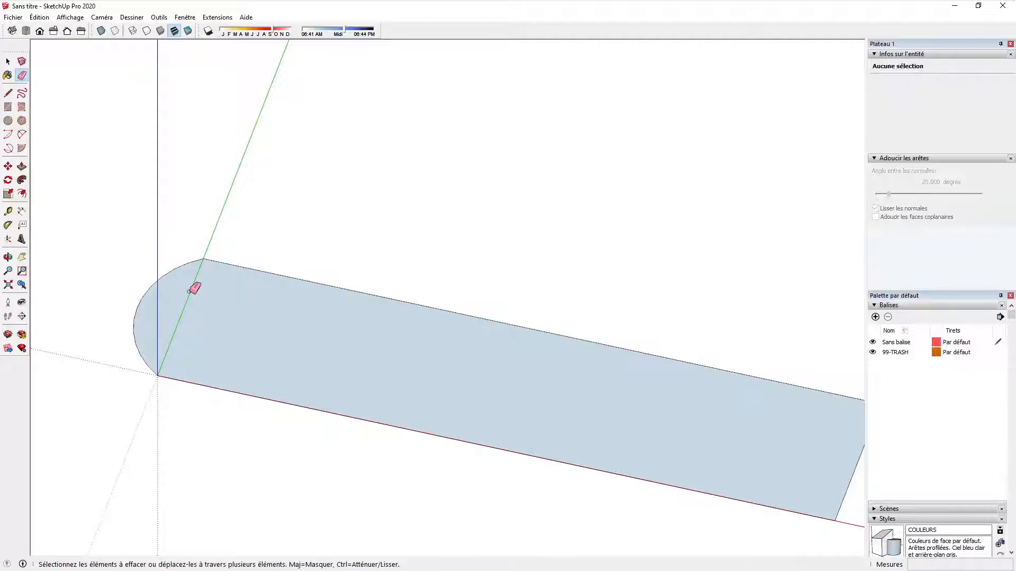
{"action": "scroll", "coordinate": [194, 289], "scroll_direction": "down", "scroll_amount": 3}
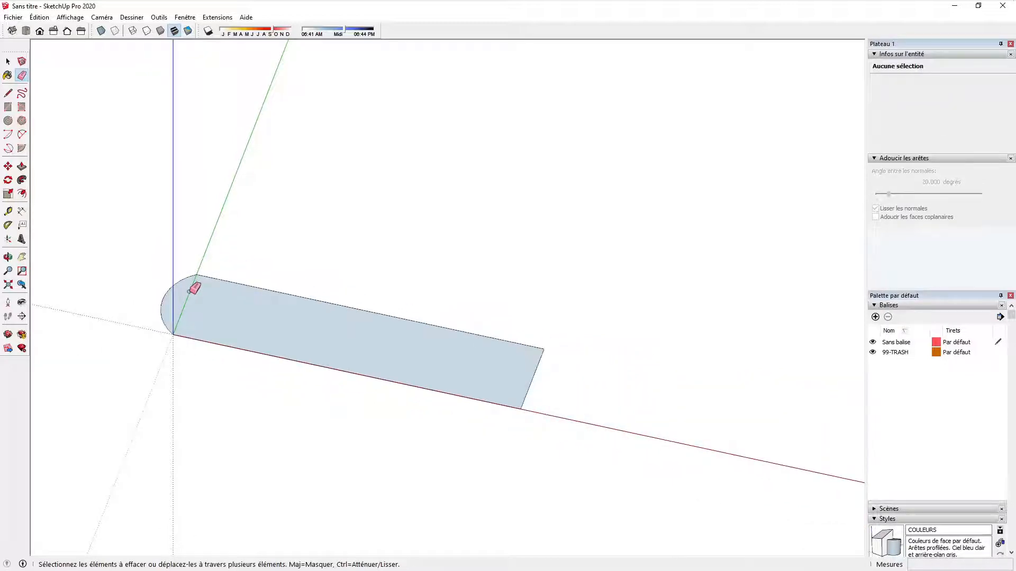
- Offset the two long edges and the end arc inward together by 0.5 cm
{"action": "key", "text": "space"}
{"action": "left_click", "coordinate": [231, 282]}
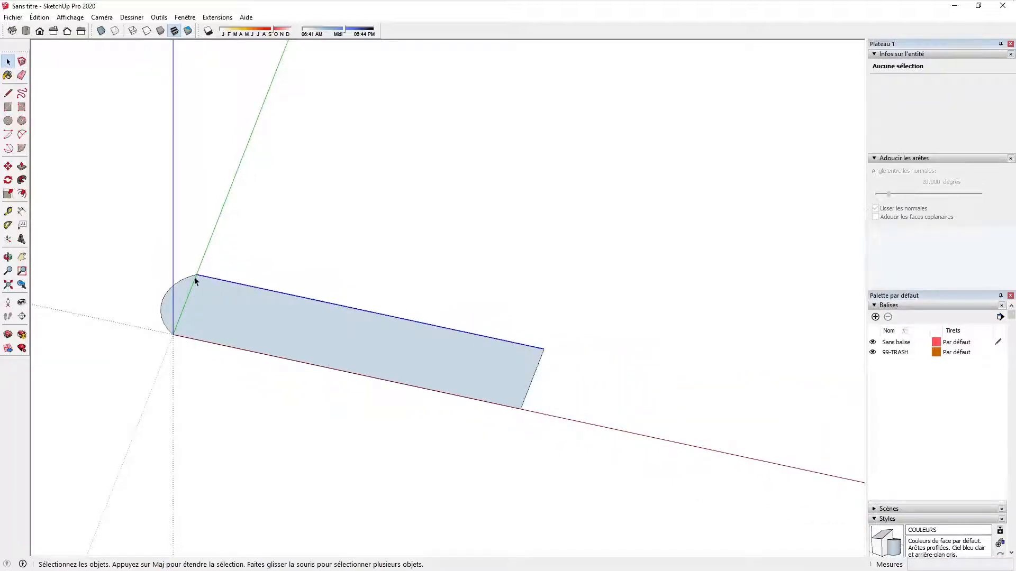
{"action": "left_click", "coordinate": [185, 282], "text": "shift"}
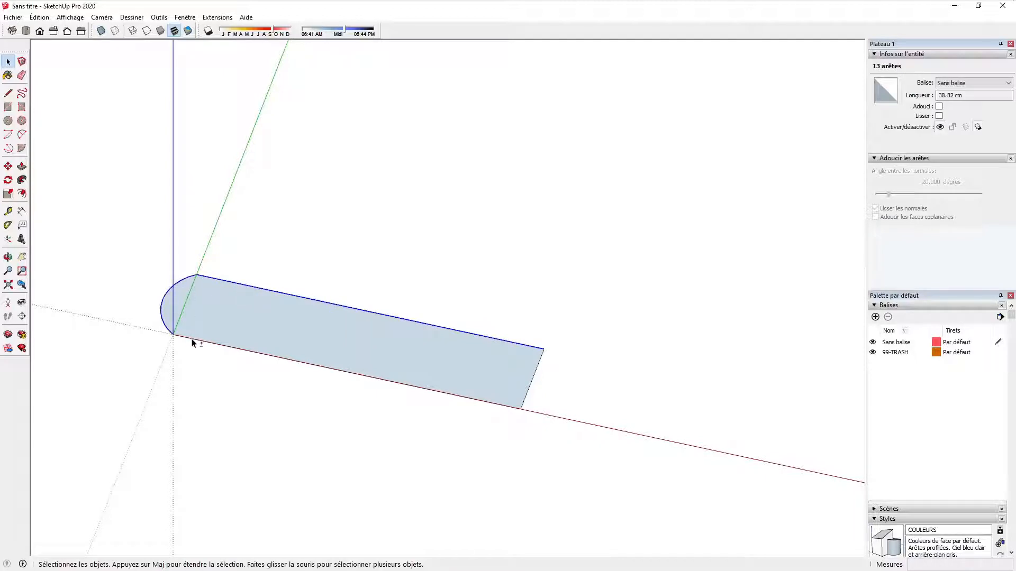
{"action": "left_click", "coordinate": [192, 341], "text": "shift"}
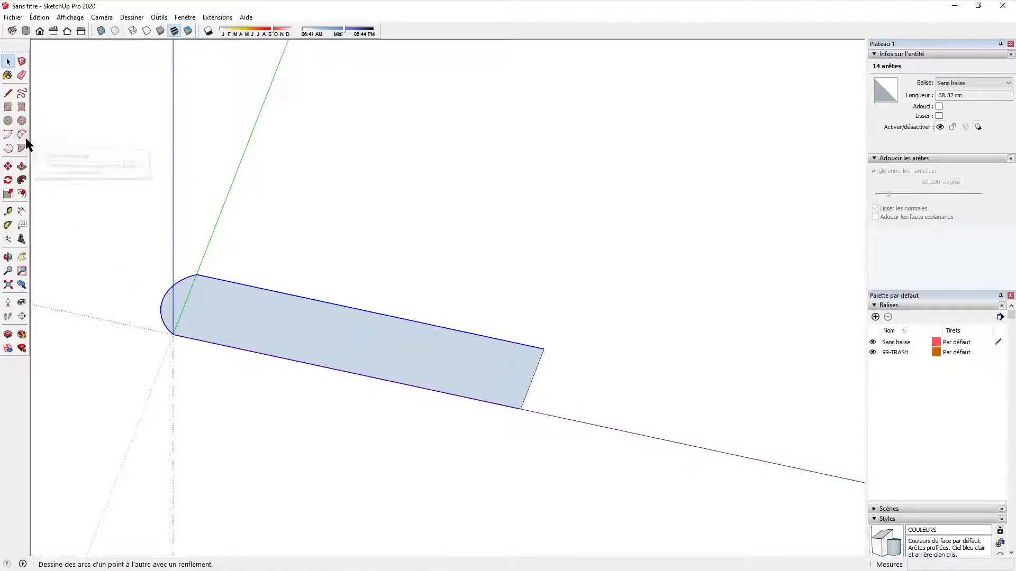
{"action": "left_click", "coordinate": [22, 195]}
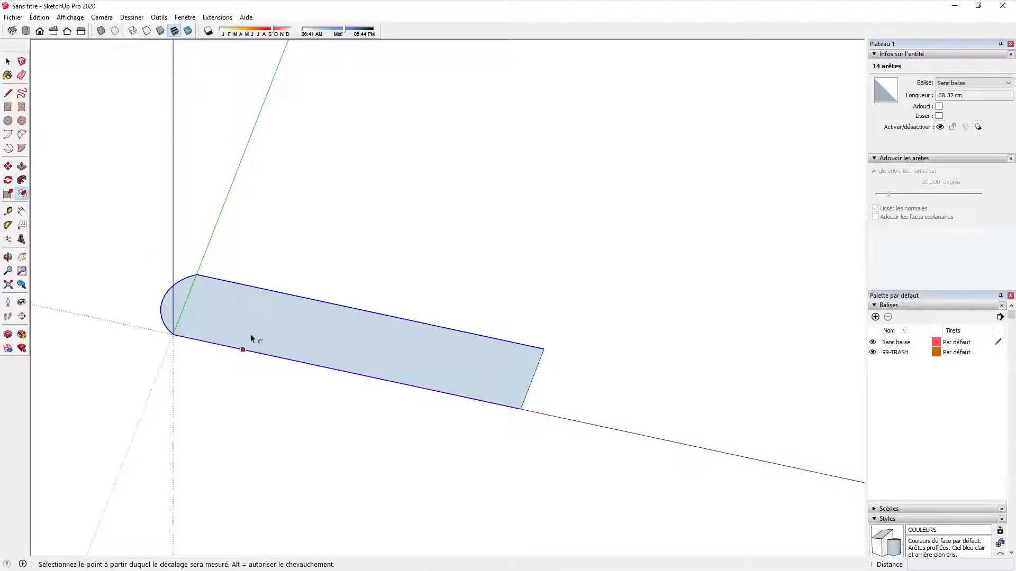
{"action": "left_click", "coordinate": [246, 350]}
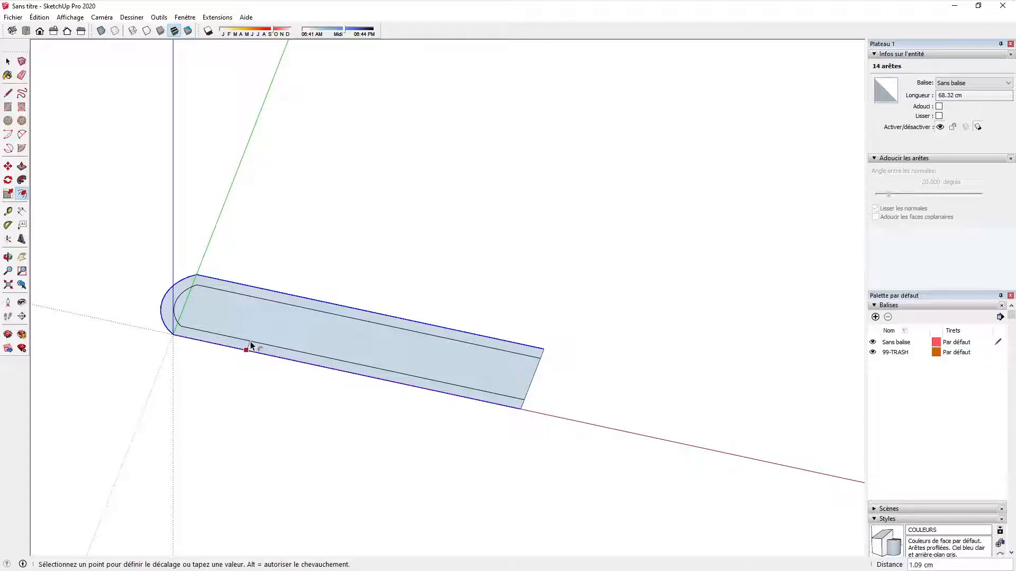
{"action": "type", "text": ".5"}
{"action": "key", "text": "Return"}
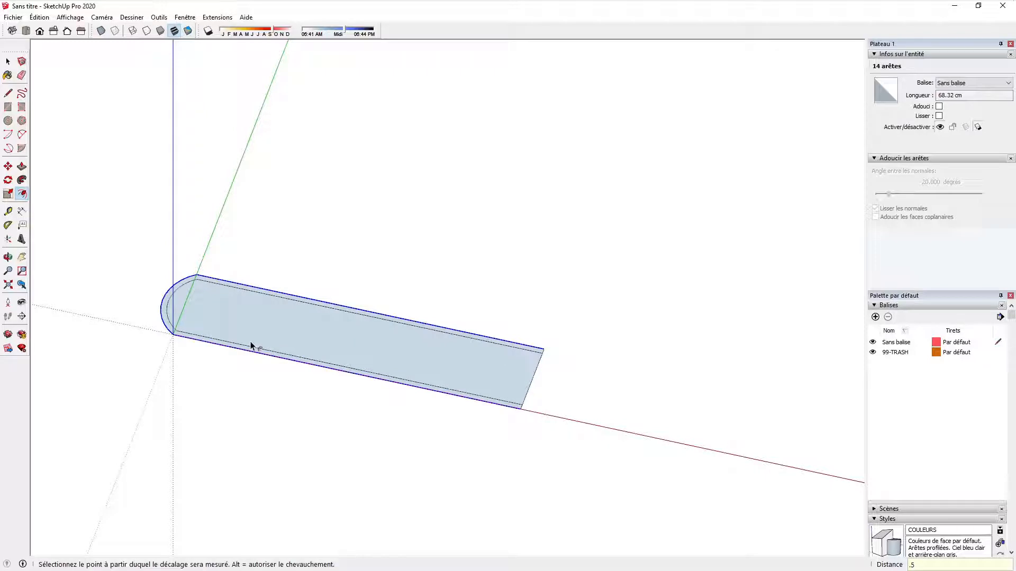
- Draw a 6-segment, 180° arc outward across the open end of the offset band on the red axis, centred on the band's width
{"action": "scroll", "coordinate": [530, 411], "scroll_direction": "up", "scroll_amount": 6}
{"action": "middle_click_drag", "start_coordinate": [529, 411], "coordinate": [453, 422]}
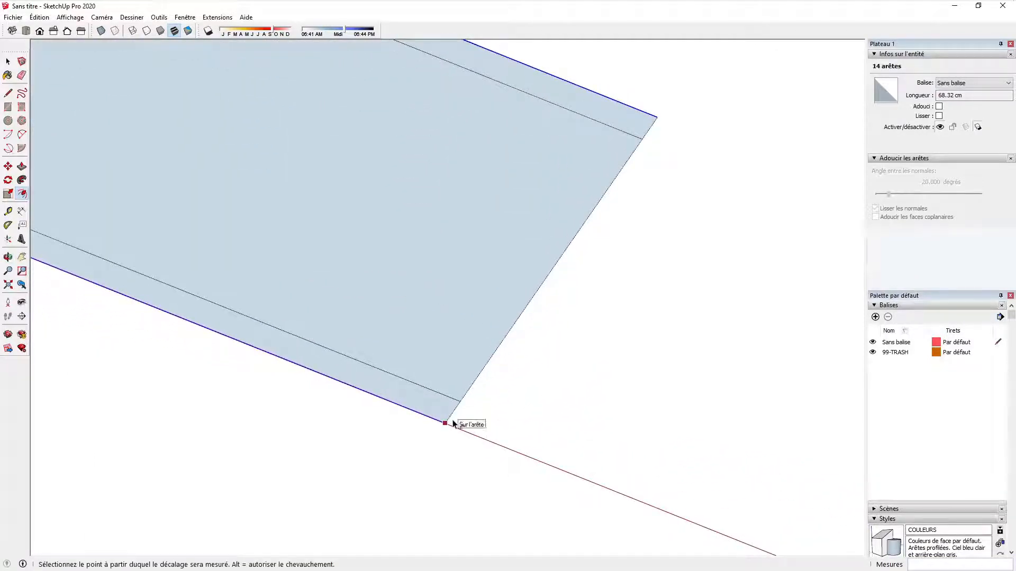
{"action": "scroll", "coordinate": [453, 424], "scroll_direction": "up", "scroll_amount": 3}
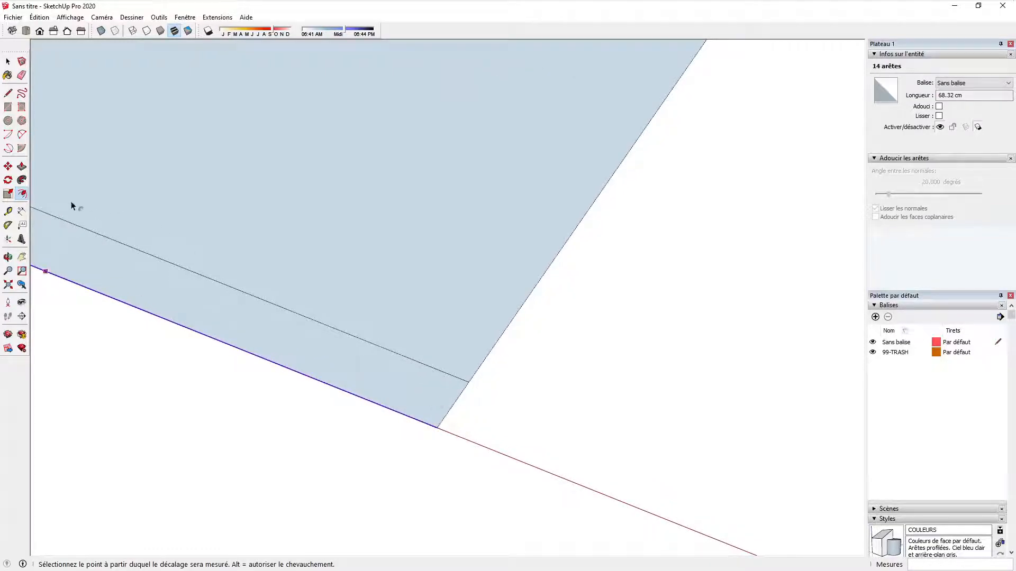
{"action": "left_click", "coordinate": [8, 136]}
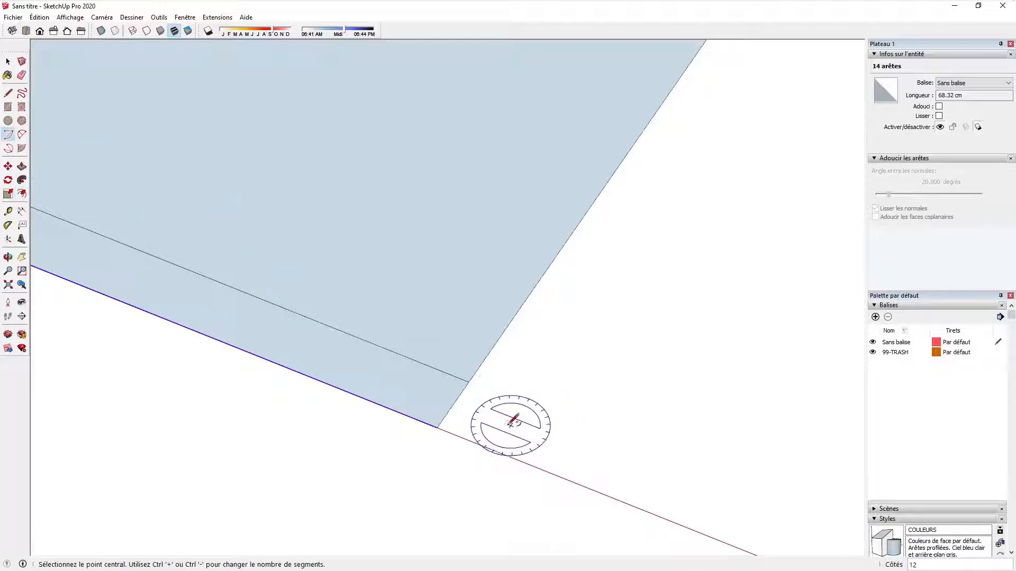
{"action": "scroll", "coordinate": [483, 423], "scroll_direction": "up", "scroll_amount": 3}
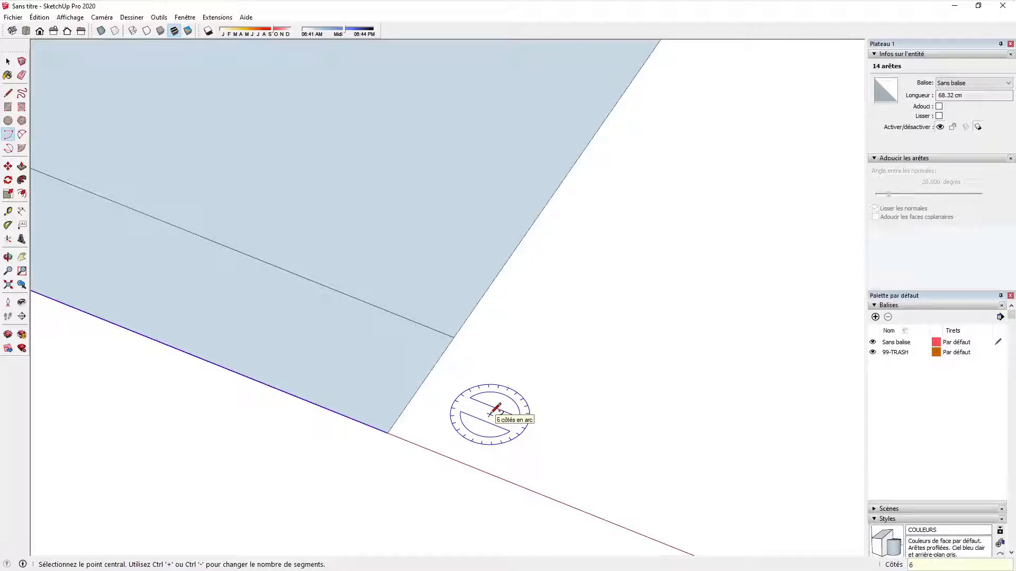
{"action": "left_click", "coordinate": [421, 385]}
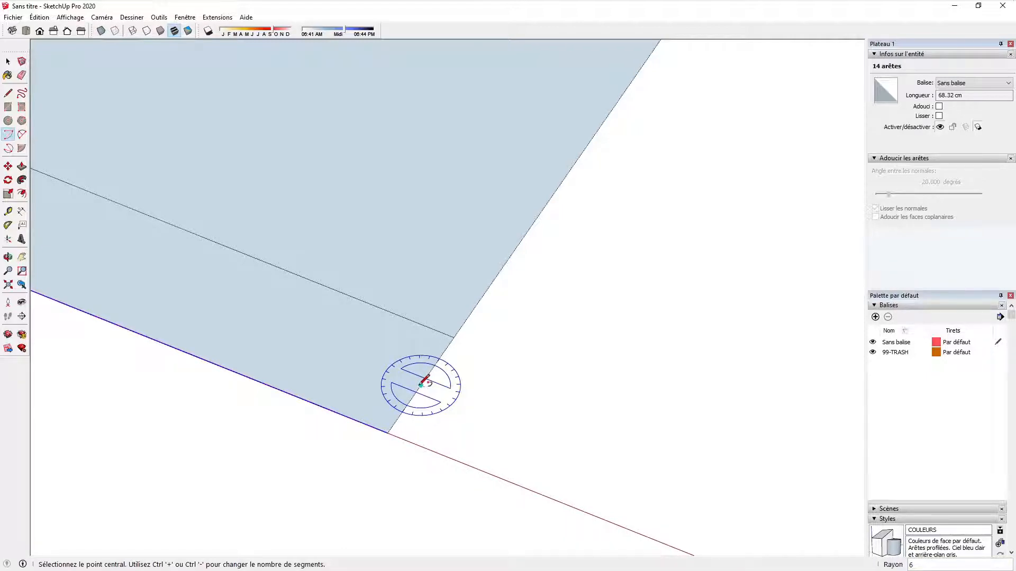
{"action": "left_click", "coordinate": [453, 337]}
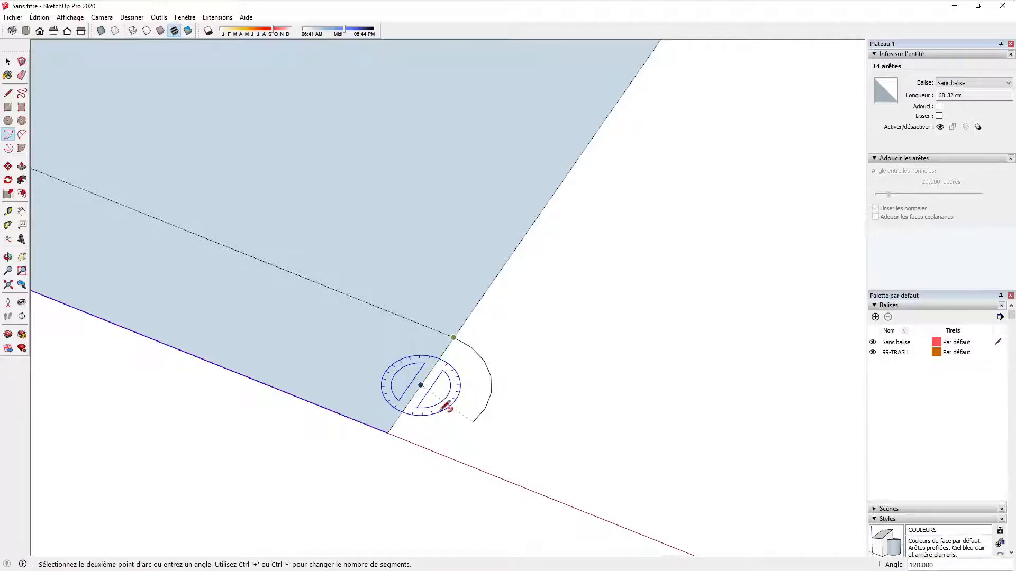
{"action": "left_click", "coordinate": [392, 430]}
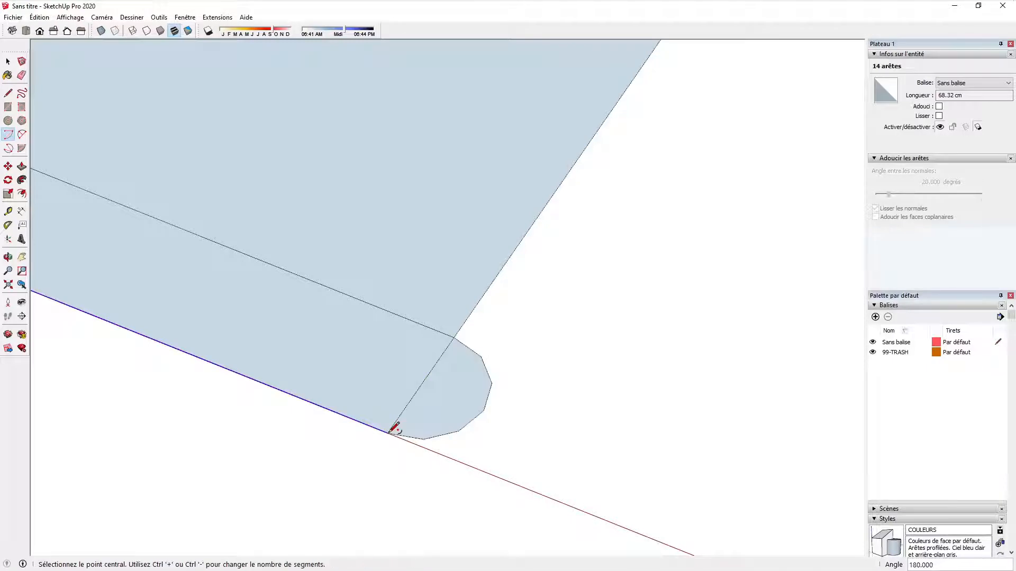
- Draw a matching 180° arc outward across the band's other open end, on the long side away from the red axis
{"action": "scroll", "coordinate": [391, 432], "scroll_direction": "down", "scroll_amount": 5}
{"action": "scroll", "coordinate": [598, 119], "scroll_direction": "up", "scroll_amount": 3}
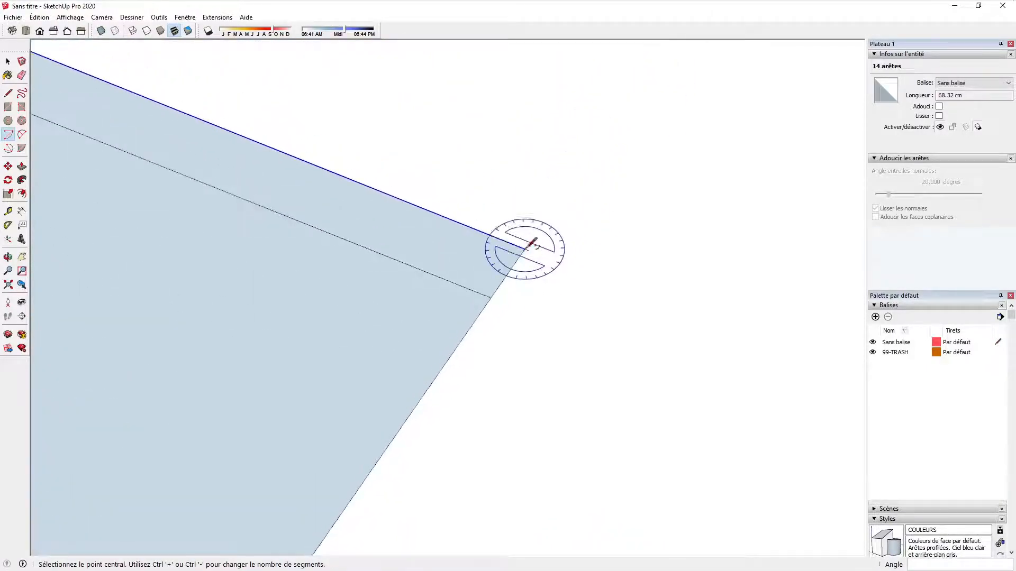
{"action": "left_click", "coordinate": [507, 273]}
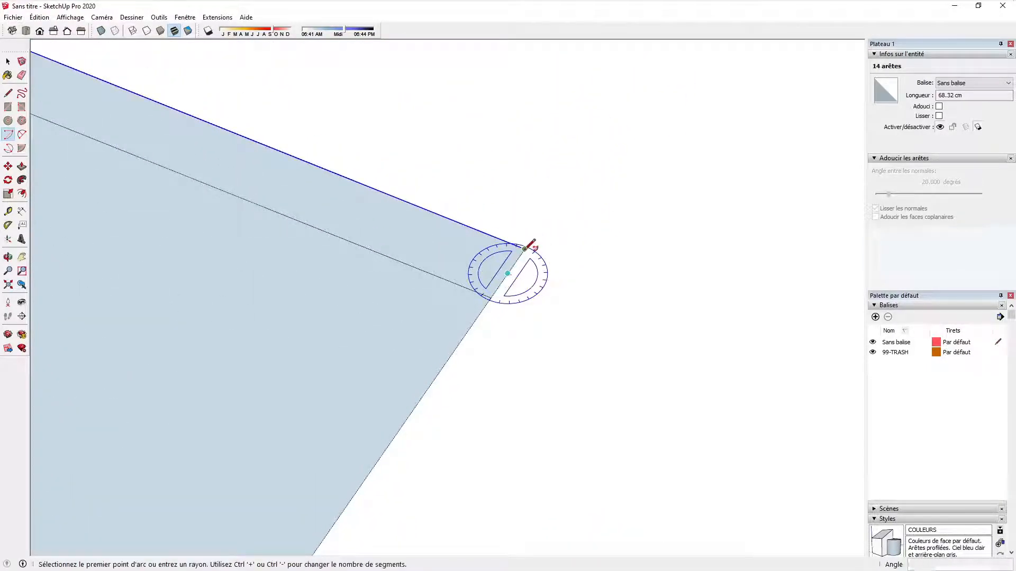
{"action": "left_click", "coordinate": [525, 249]}
{"action": "left_click", "coordinate": [492, 298]}
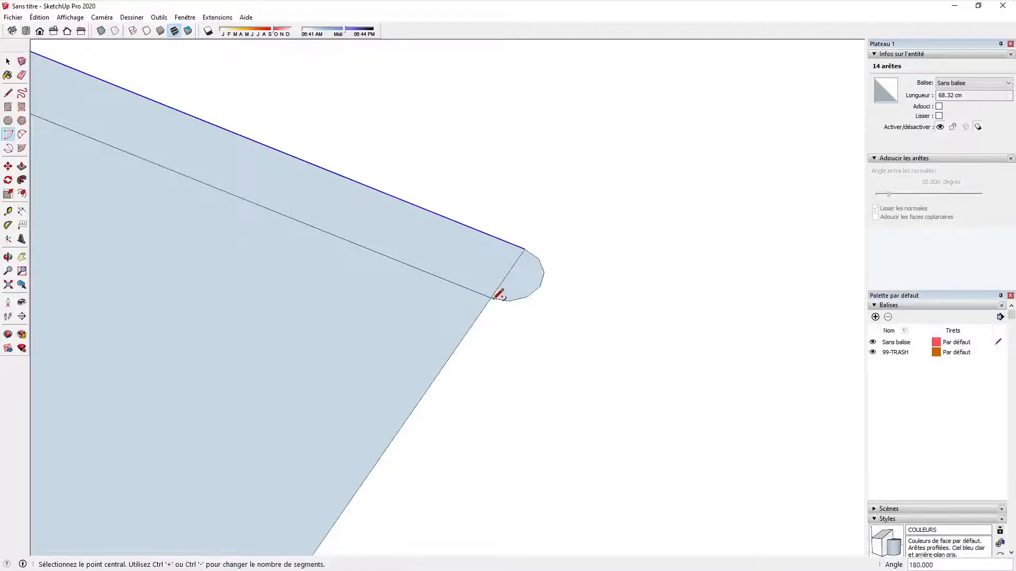
- Erase the short edges separating the two rounded tips from the band
{"action": "key", "text": "e"}
{"action": "left_click", "coordinate": [507, 273]}
{"action": "scroll", "coordinate": [508, 267], "scroll_direction": "down", "scroll_amount": 3}
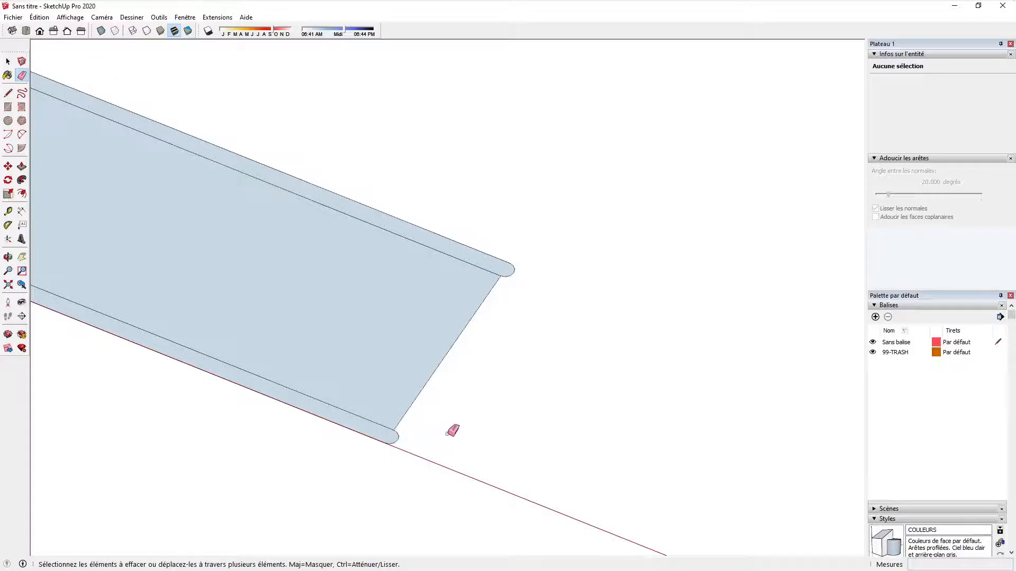
- Make one group of the outer band with its edges and a separate group of the inner face with its edges
{"action": "scroll", "coordinate": [447, 434], "scroll_direction": "down", "scroll_amount": 6}
{"action": "scroll", "coordinate": [378, 405], "scroll_direction": "up", "scroll_amount": 3}
{"action": "middle_click_drag", "start_coordinate": [438, 387], "coordinate": [572, 414], "text": "shift"}
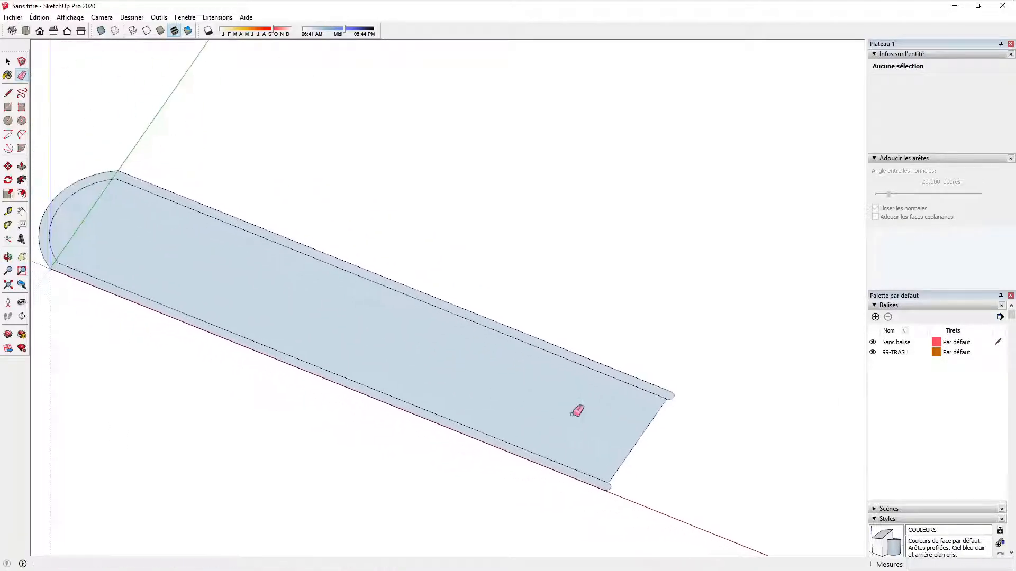
{"action": "key", "text": "space"}
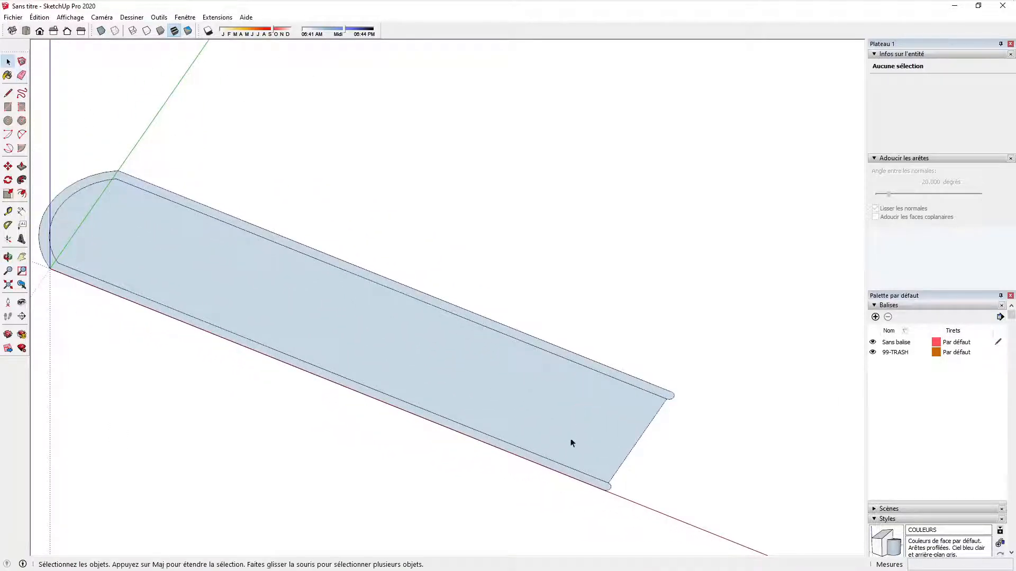
{"action": "double_click", "coordinate": [590, 485]}
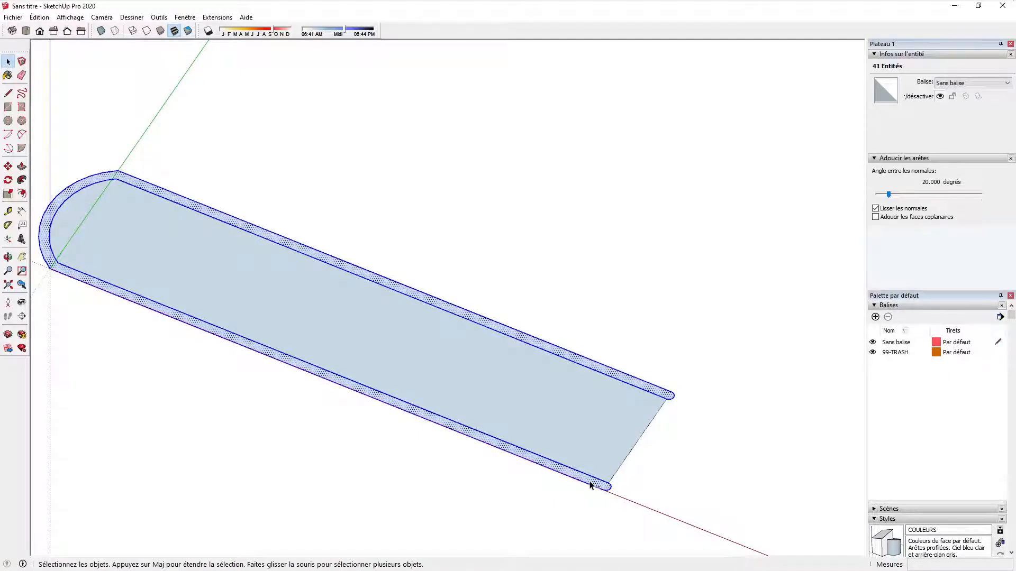
{"action": "right_click", "coordinate": [590, 485]}
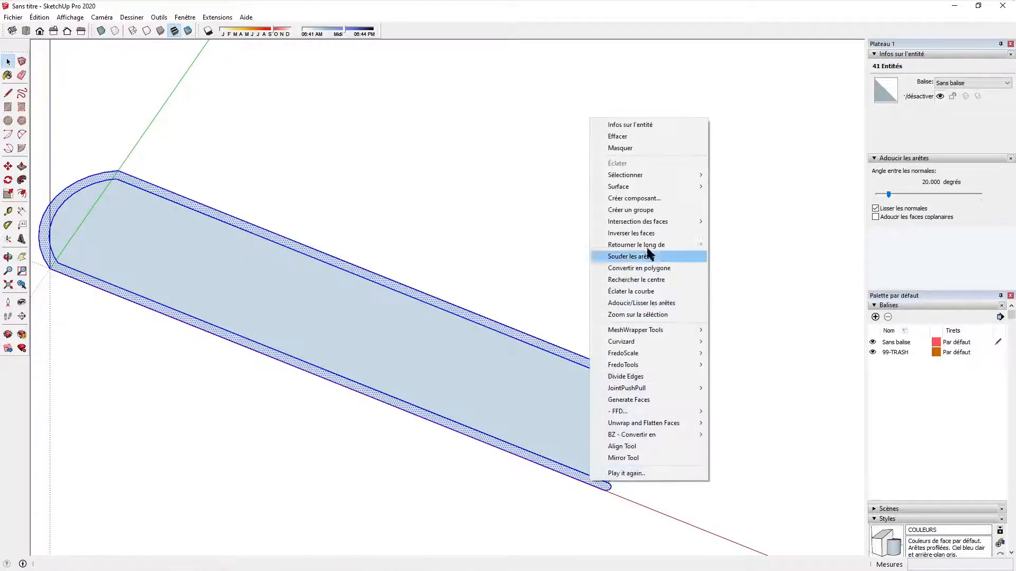
{"action": "left_click", "coordinate": [648, 210]}
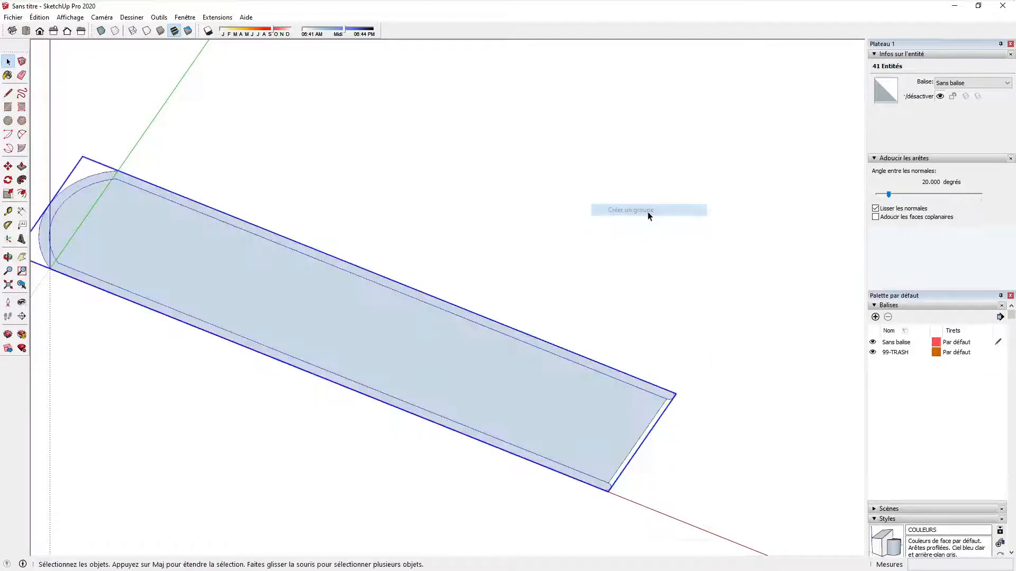
{"action": "triple_click", "coordinate": [500, 386]}
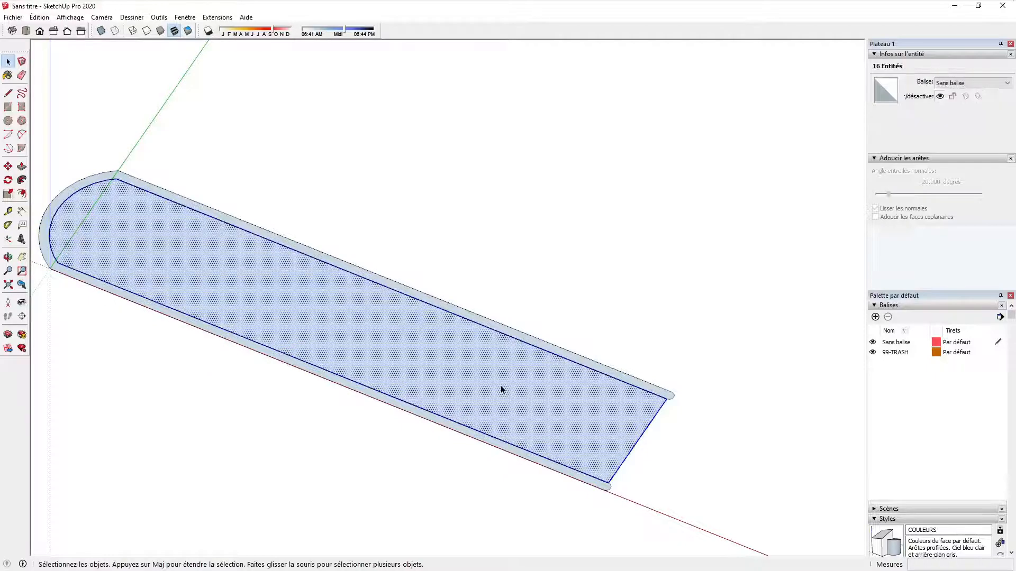
{"action": "key", "text": "Escape"}
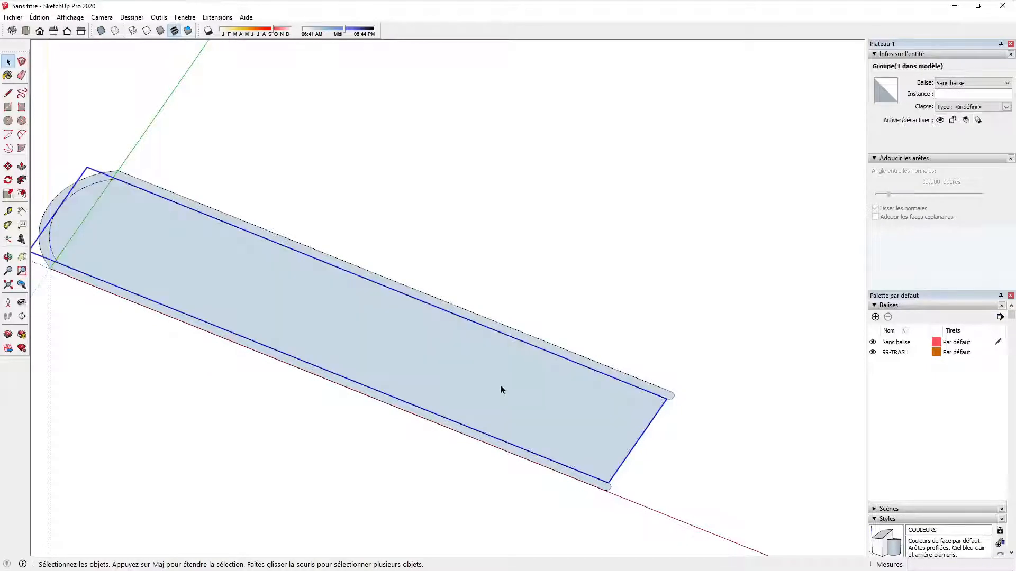
- Inside the outer band's group, extrude the band's face upward 40 cm
{"action": "middle_click_drag", "start_coordinate": [508, 382], "coordinate": [390, 299]}
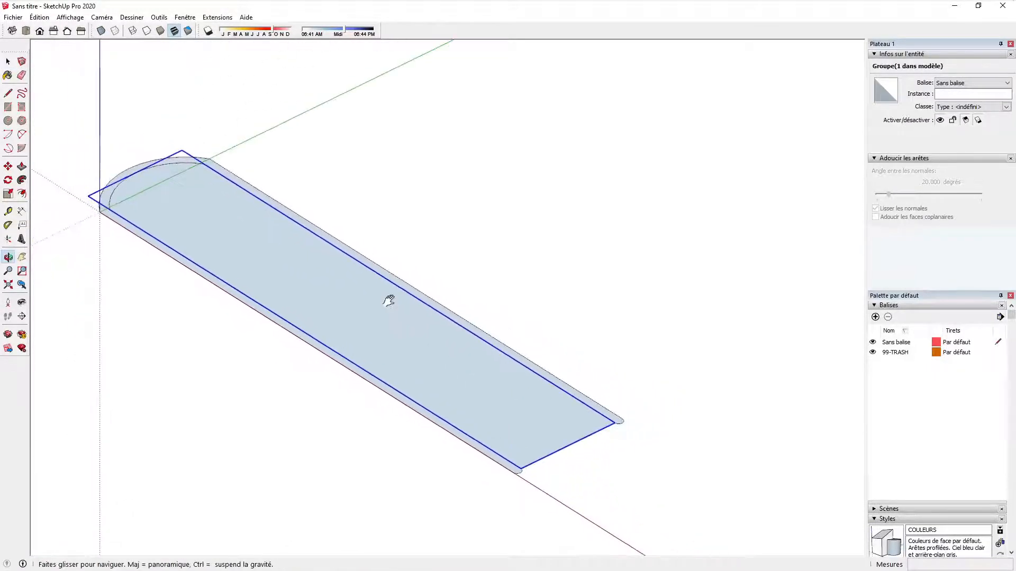
{"action": "double_click", "coordinate": [398, 403]}
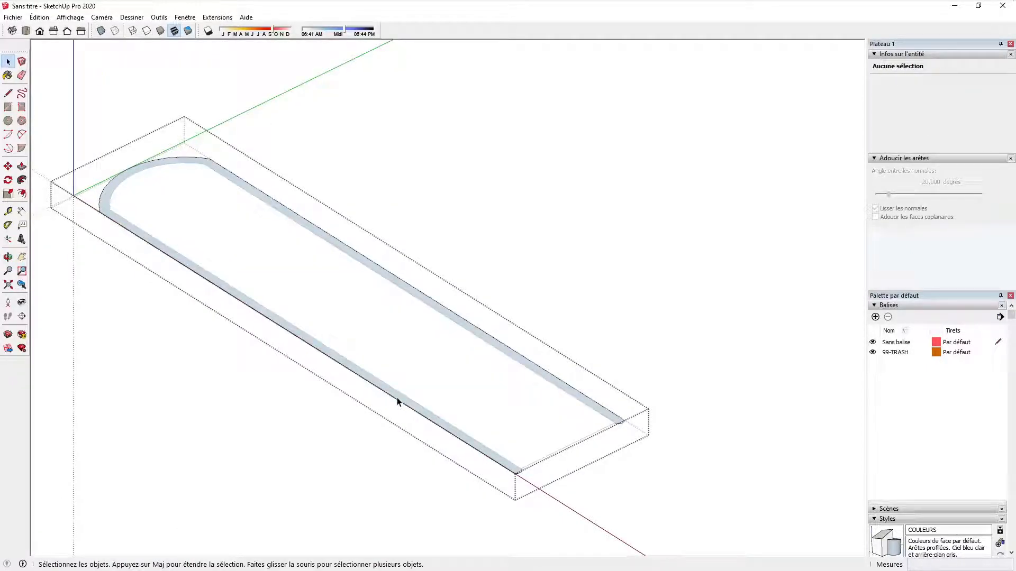
{"action": "left_click", "coordinate": [22, 166]}
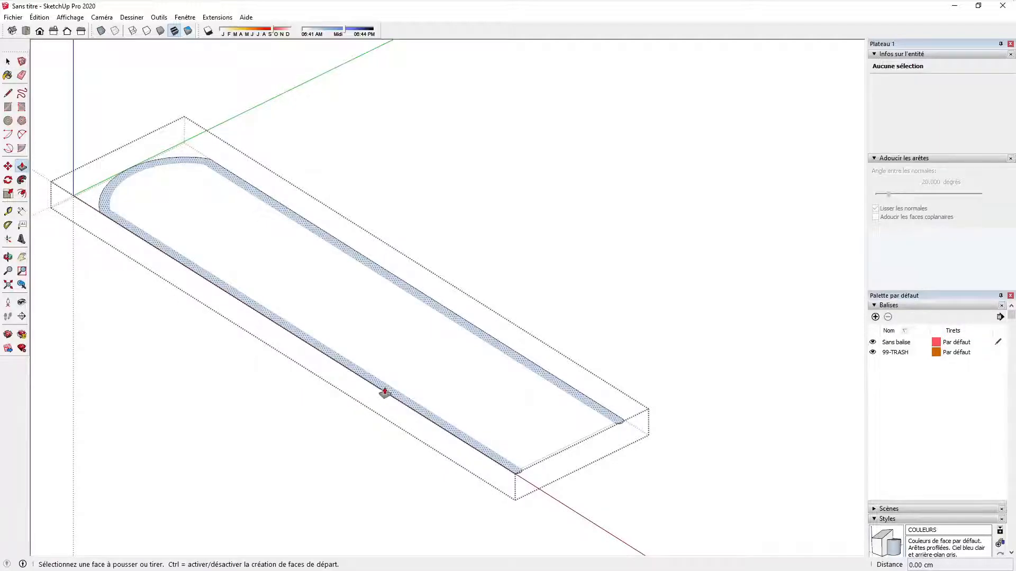
{"action": "left_click", "coordinate": [383, 389]}
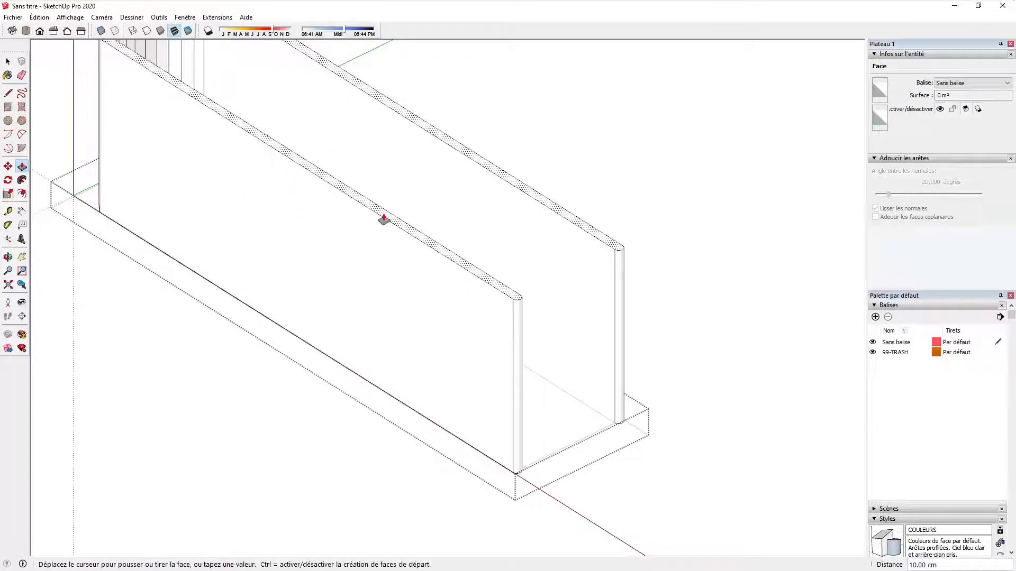
{"action": "left_click", "coordinate": [384, 218]}
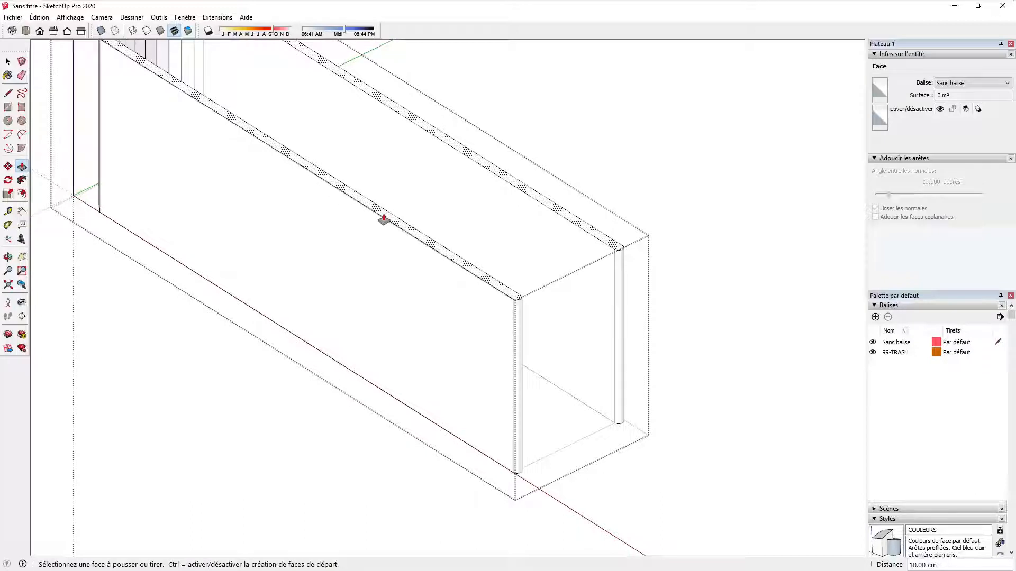
{"action": "type", "text": "40"}
{"action": "key", "text": "Return"}
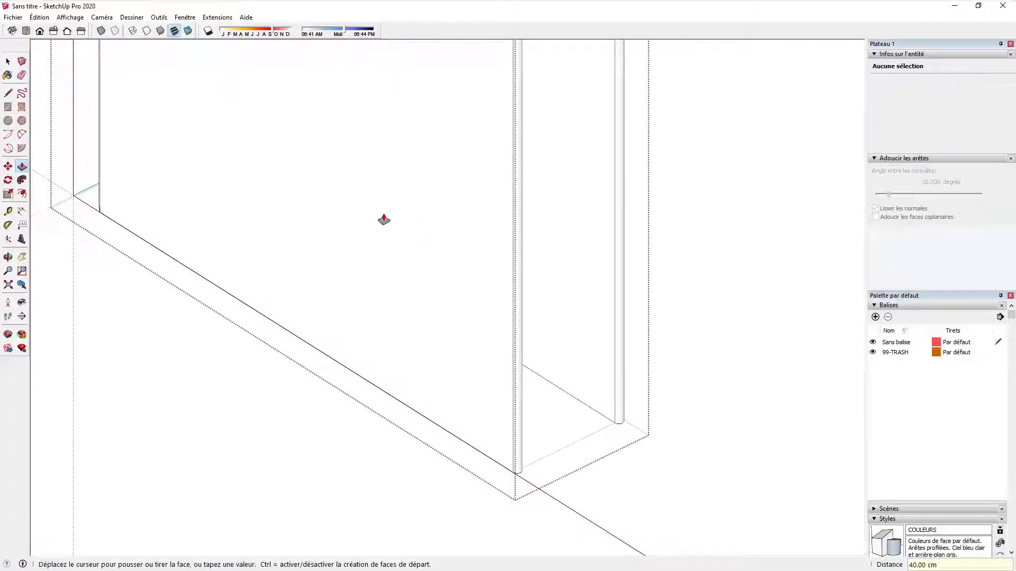
{"action": "key", "text": "space"}
{"action": "scroll", "coordinate": [318, 318], "scroll_direction": "down", "scroll_amount": 5}
{"action": "scroll", "coordinate": [363, 313], "scroll_direction": "up", "scroll_amount": 5}
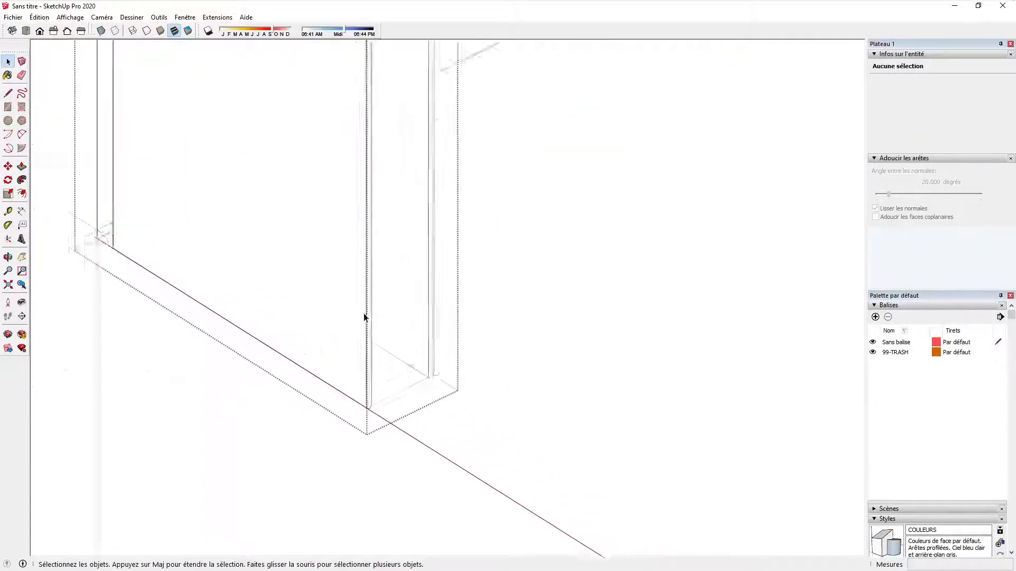
{"action": "scroll", "coordinate": [363, 317], "scroll_direction": "down", "scroll_amount": 4}
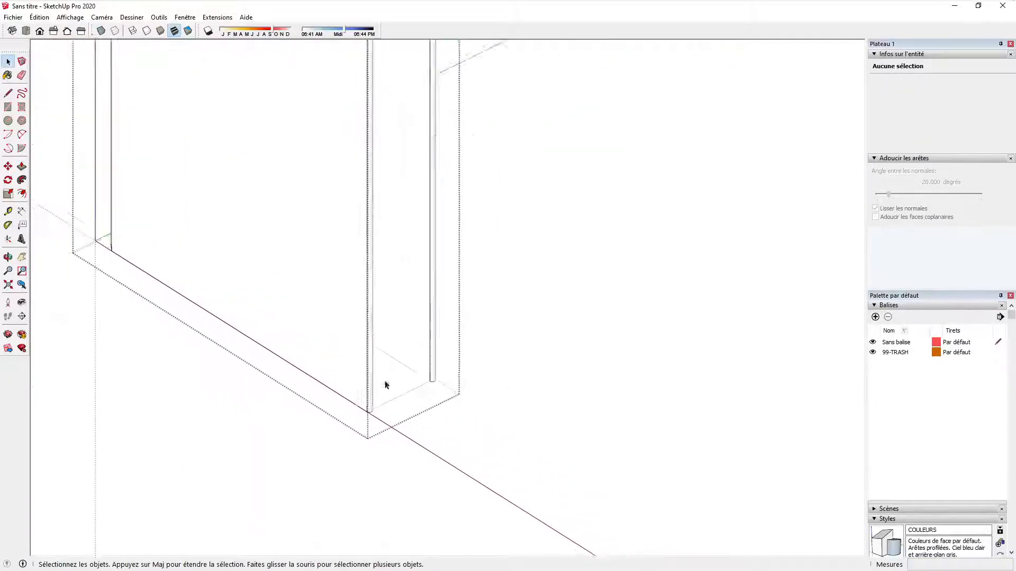
{"action": "left_click", "coordinate": [467, 401]}
- Inside the inner face's group, extrude the face upward 39.5 cm between the outer band's walls
{"action": "left_click", "coordinate": [400, 405]}
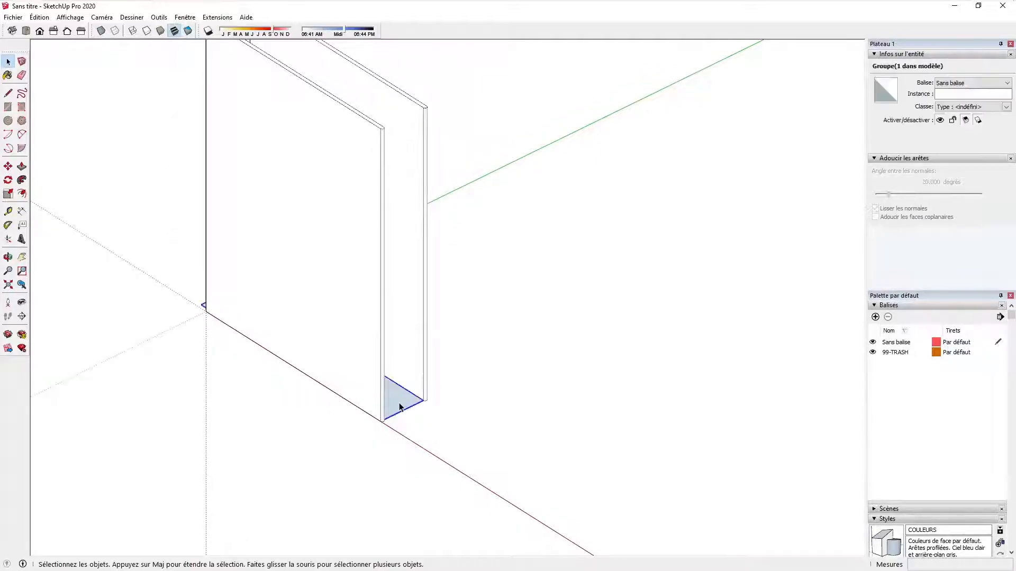
{"action": "double_click", "coordinate": [399, 405]}
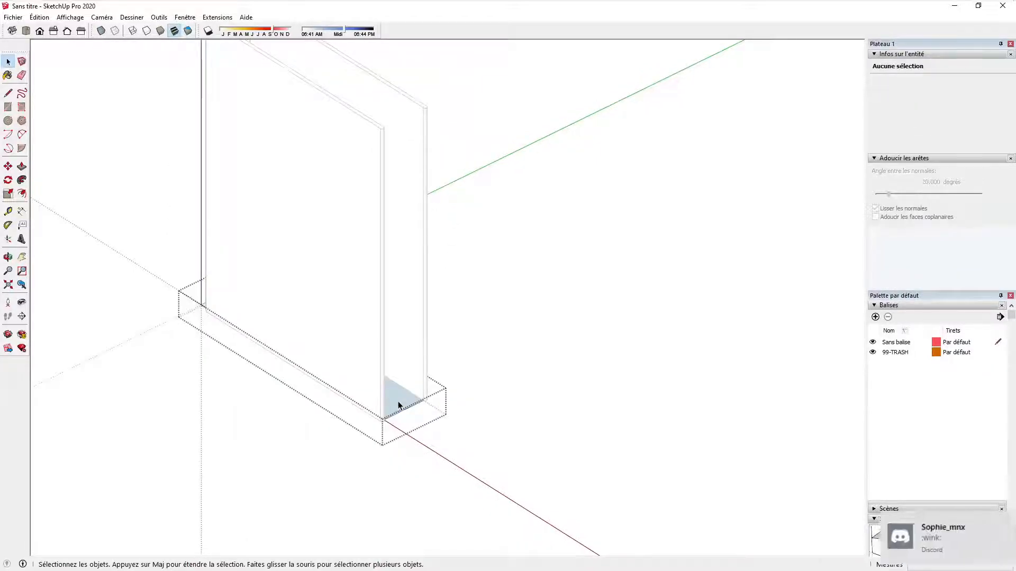
{"action": "key", "text": "p"}
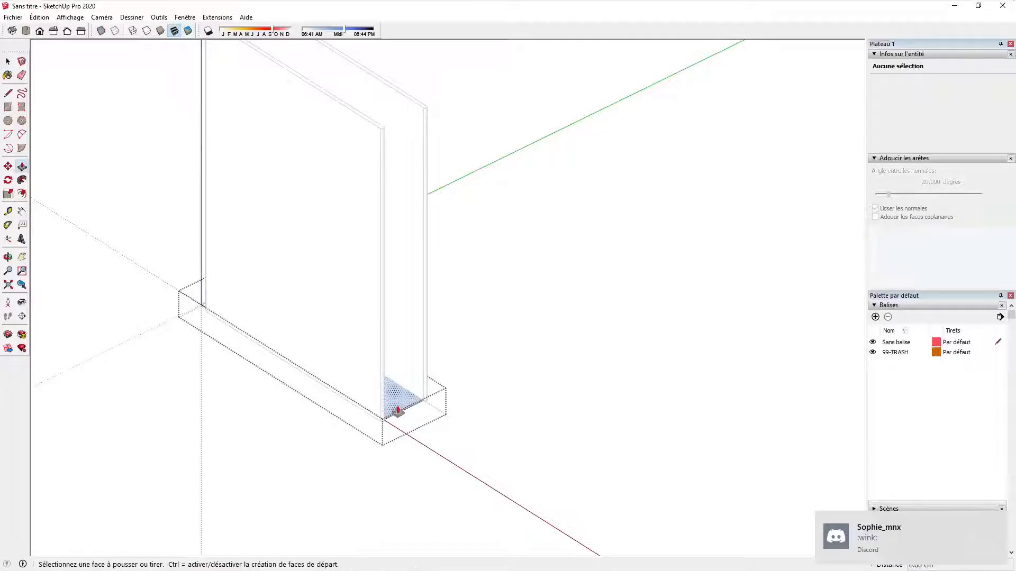
{"action": "left_click", "coordinate": [397, 411]}
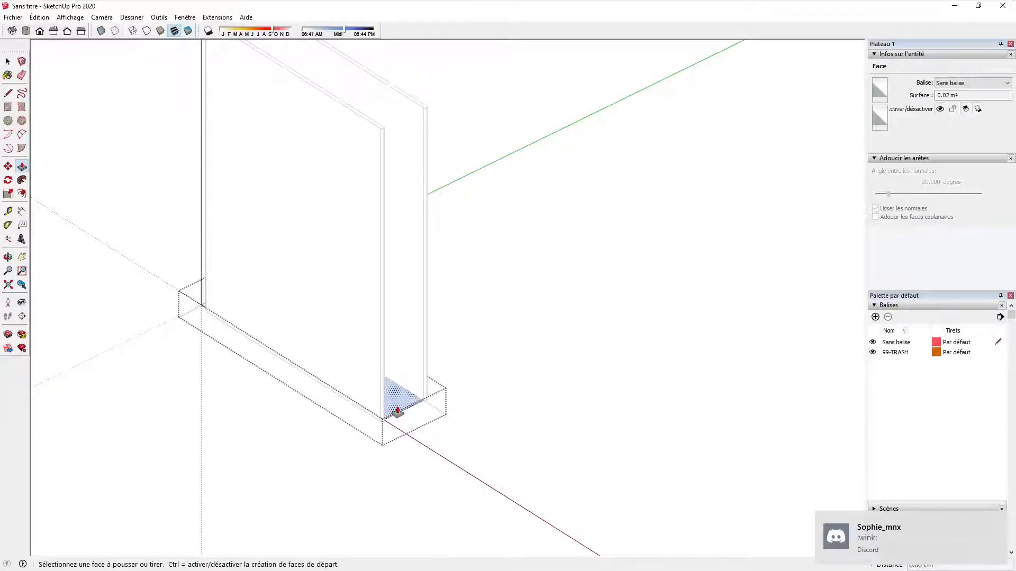
{"action": "left_click", "coordinate": [398, 411]}
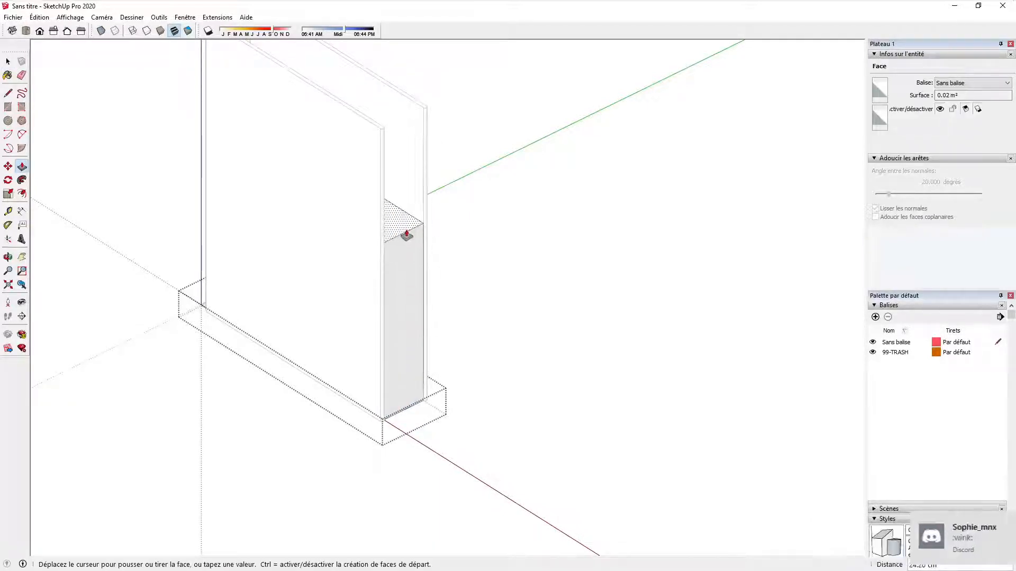
{"action": "left_click", "coordinate": [406, 235]}
{"action": "type", "text": "39.5"}
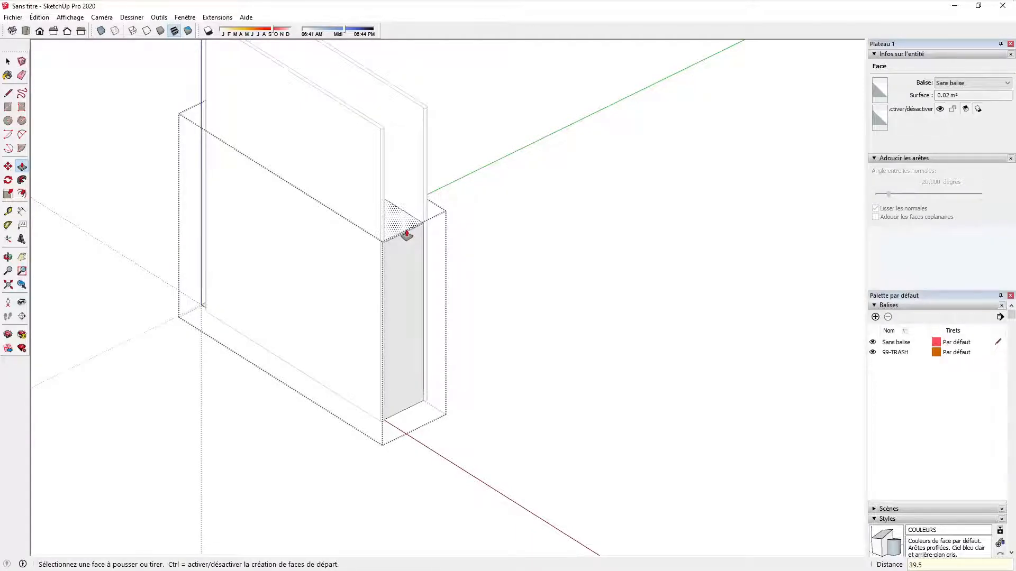
{"action": "key", "text": "Return"}
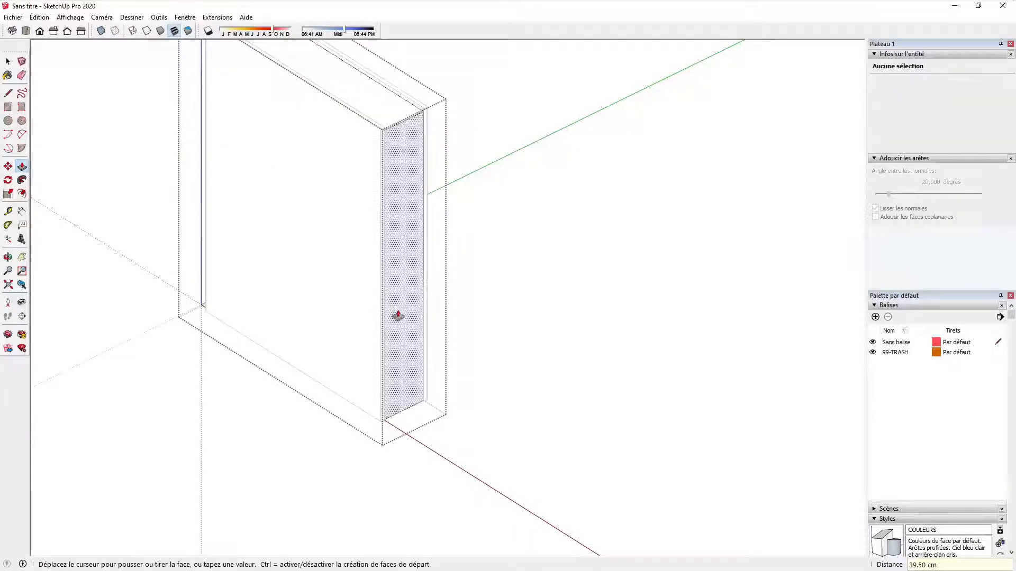
- Push the inner block's underside up 0.5 cm so it is recessed from the outer band's lower edge
{"action": "left_click", "coordinate": [398, 395]}
{"action": "middle_click_drag", "start_coordinate": [398, 394], "coordinate": [394, 67]}
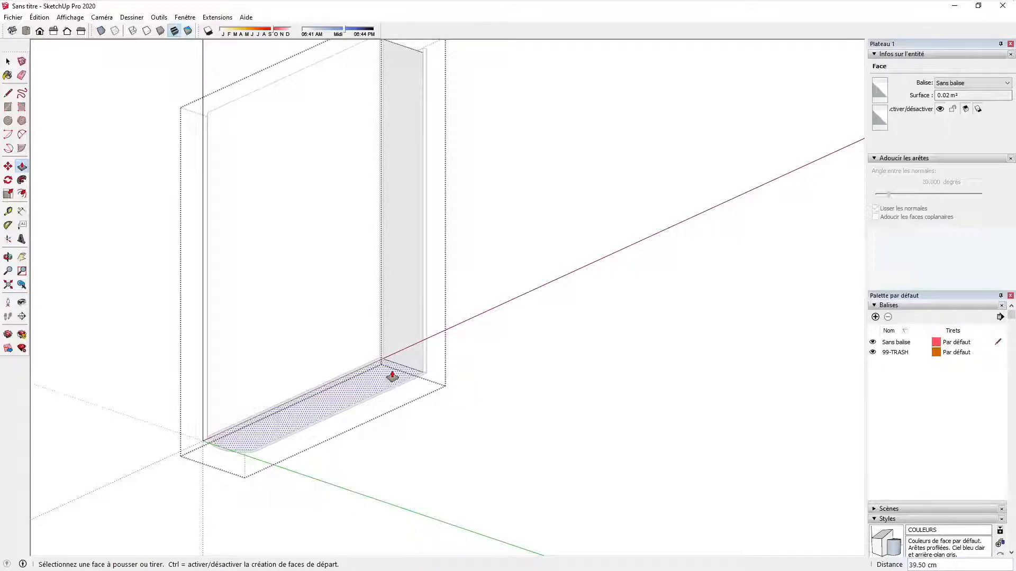
{"action": "left_click_drag", "start_coordinate": [392, 376], "coordinate": [393, 353]}
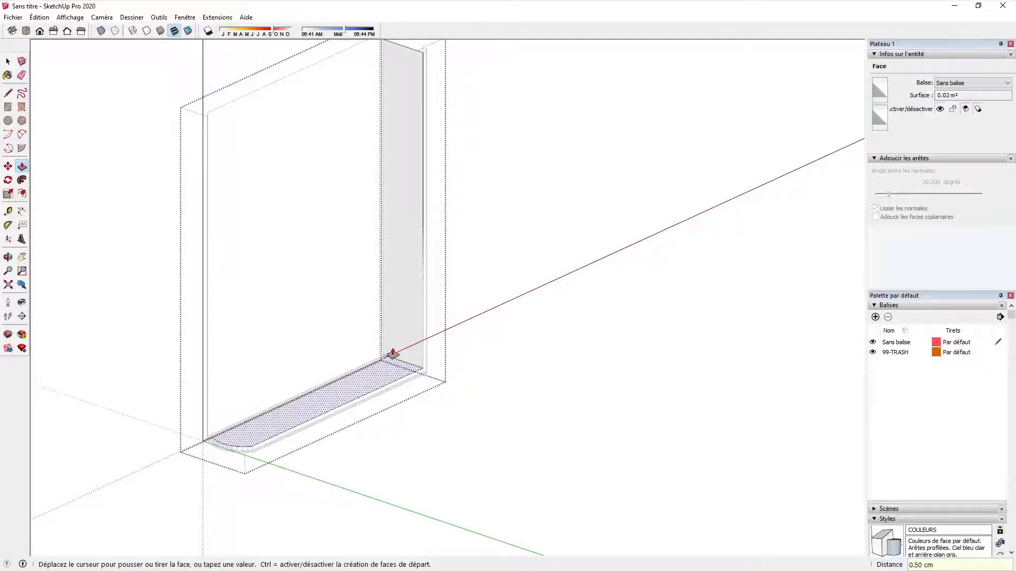
{"action": "key", "text": "space"}
{"action": "left_click", "coordinate": [427, 348]}
{"action": "left_click", "coordinate": [454, 349]}
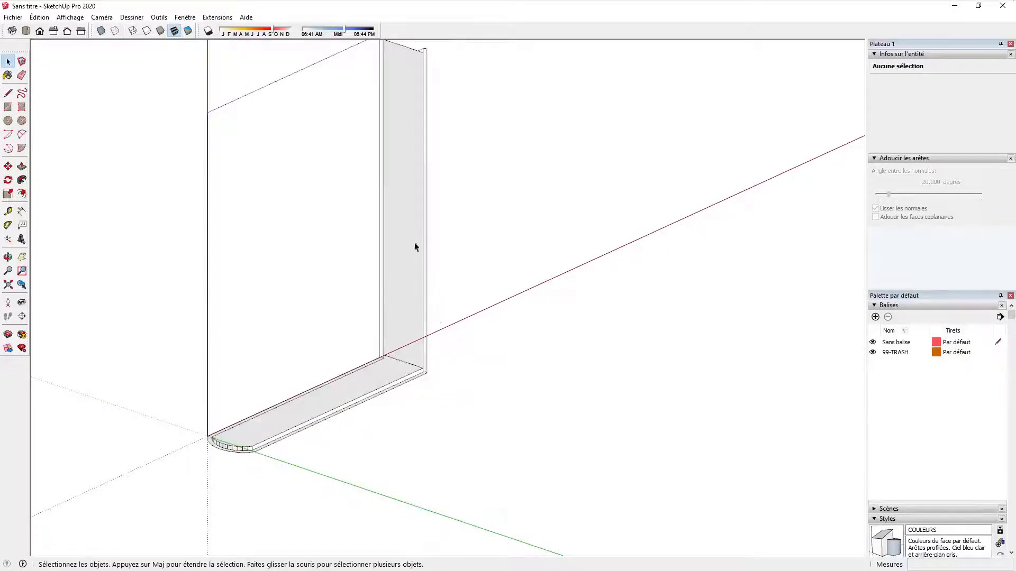
- Open the outer cover's group for editing and hide the rest of the model
{"action": "middle_click_drag", "start_coordinate": [415, 247], "coordinate": [402, 348]}
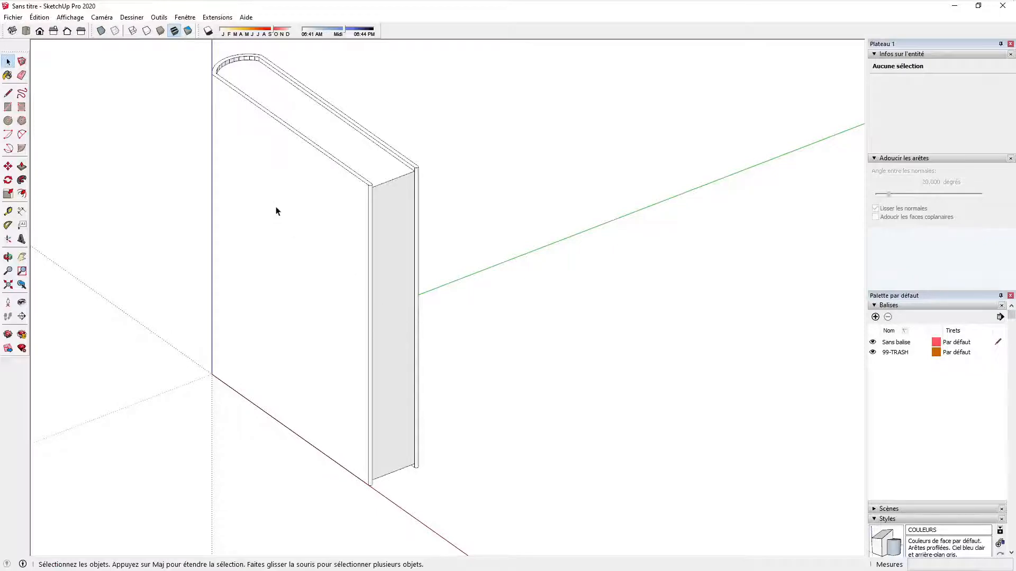
{"action": "mouse_move", "coordinate": [277, 211]}
{"action": "middle_mouse_down"}
{"action": "mouse_move", "coordinate": [279, 234]}
{"action": "mouse_move", "coordinate": [313, 244]}
{"action": "mouse_move", "coordinate": [291, 220]}
{"action": "middle_mouse_up"}
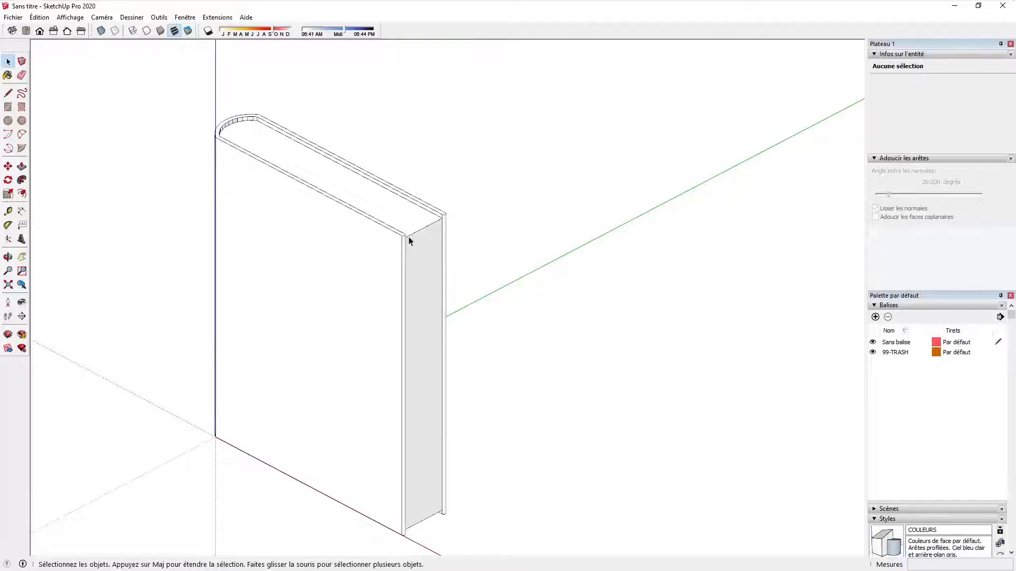
{"action": "left_click", "coordinate": [404, 311]}
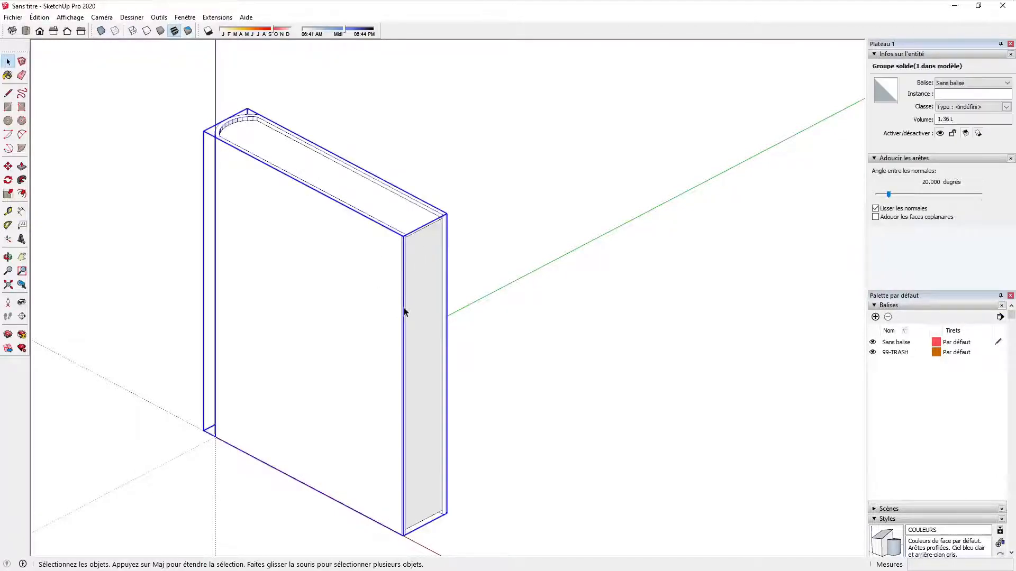
{"action": "double_click", "coordinate": [404, 312]}
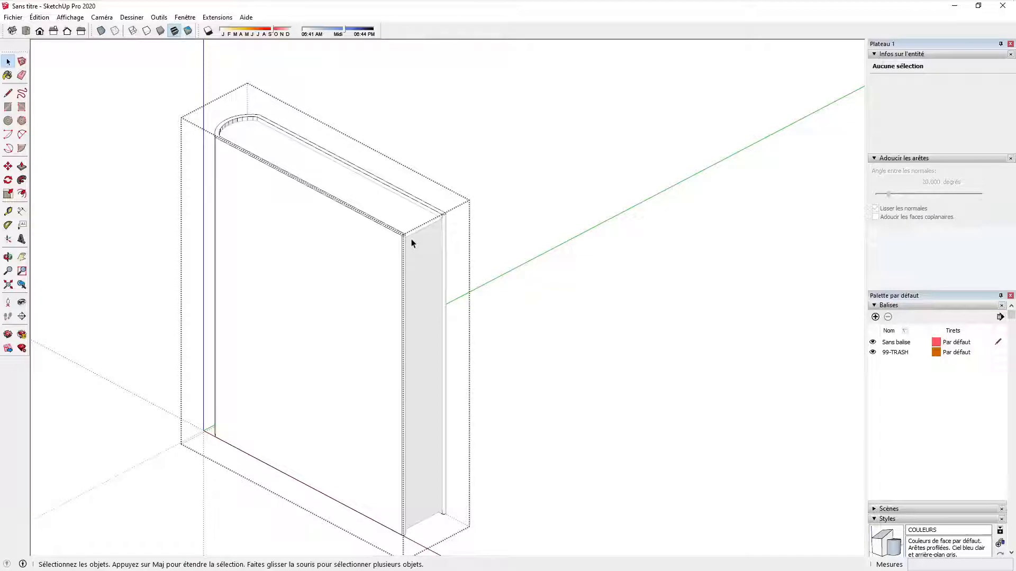
{"action": "left_click", "coordinate": [70, 17]}
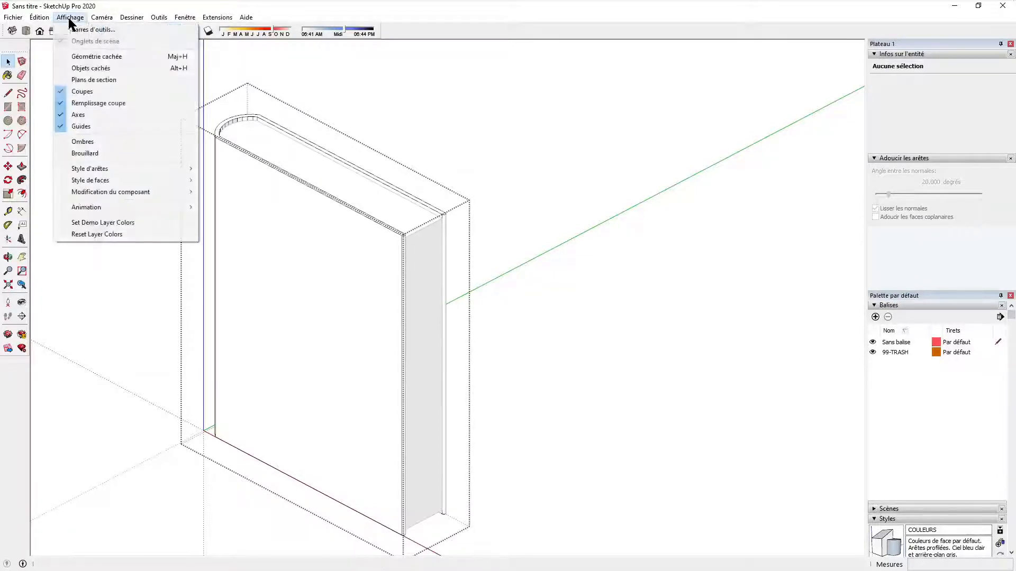
{"action": "mouse_move", "coordinate": [101, 193]}
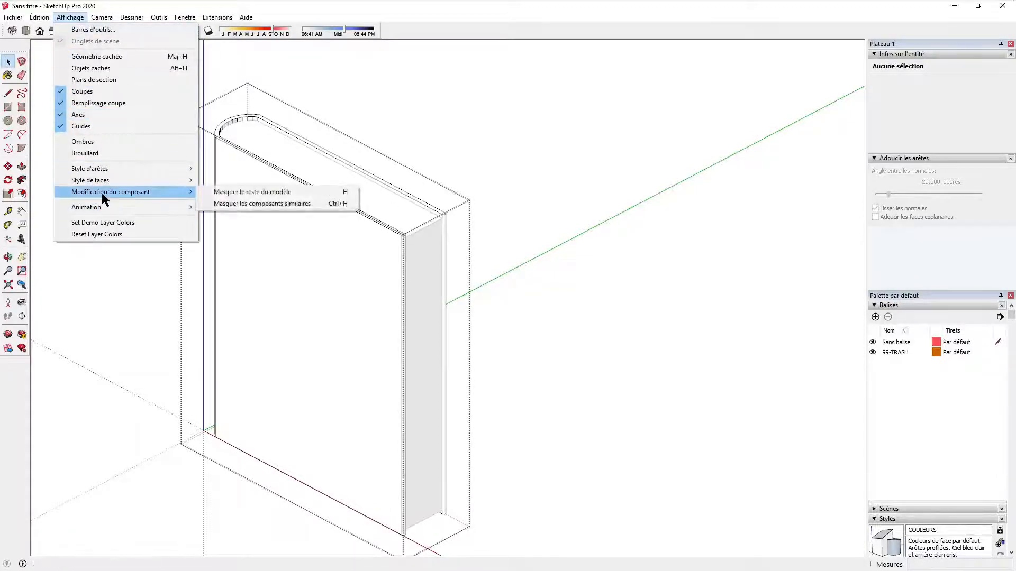
{"action": "left_click", "coordinate": [276, 197]}
- Switch the face style to wireframe so only the cover's edges are displayed around its rounded spine
{"action": "middle_click_drag", "start_coordinate": [368, 236], "coordinate": [165, 215]}
{"action": "scroll", "coordinate": [285, 163], "scroll_direction": "up", "scroll_amount": 3}
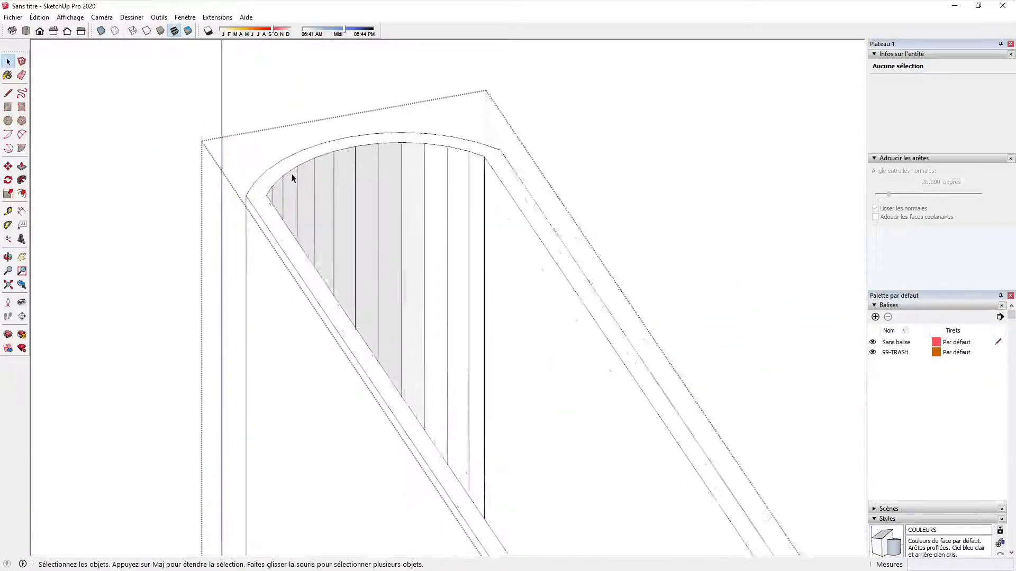
{"action": "middle_click_drag", "start_coordinate": [286, 169], "coordinate": [380, 142]}
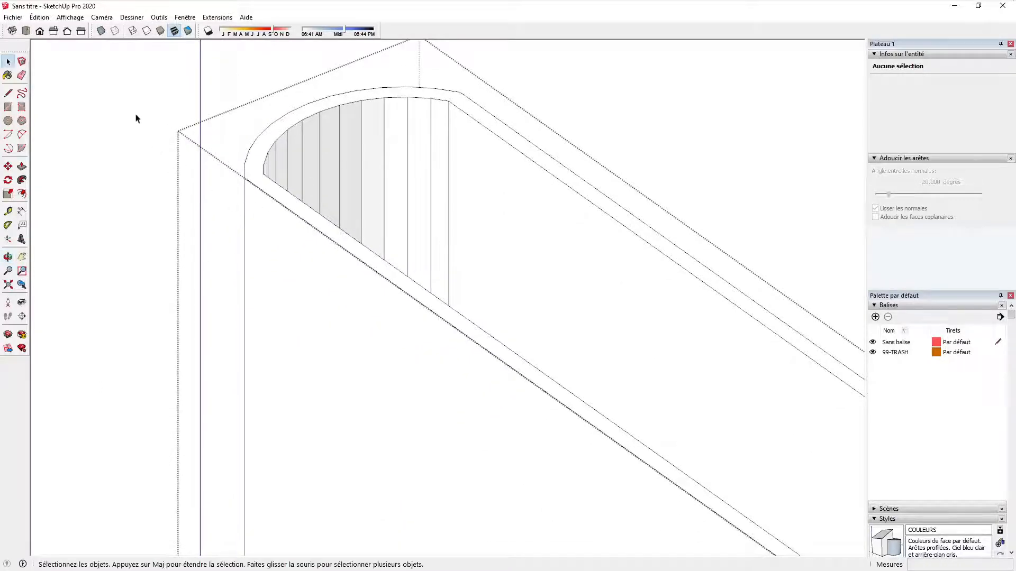
{"action": "left_click", "coordinate": [132, 30]}
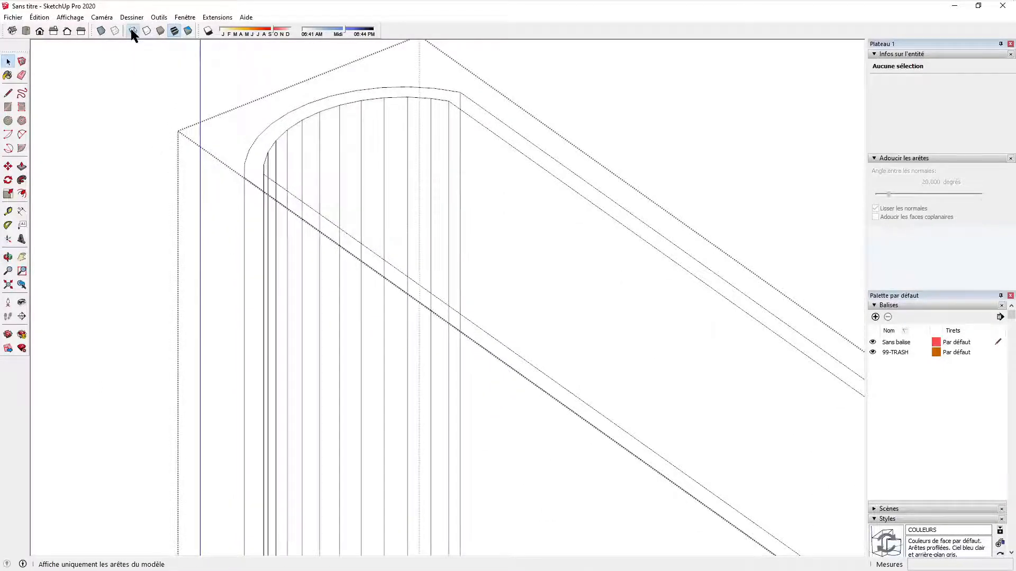
{"action": "scroll", "coordinate": [284, 238], "scroll_direction": "up", "scroll_amount": 3}
{"action": "scroll", "coordinate": [361, 260], "scroll_direction": "down", "scroll_amount": 5}
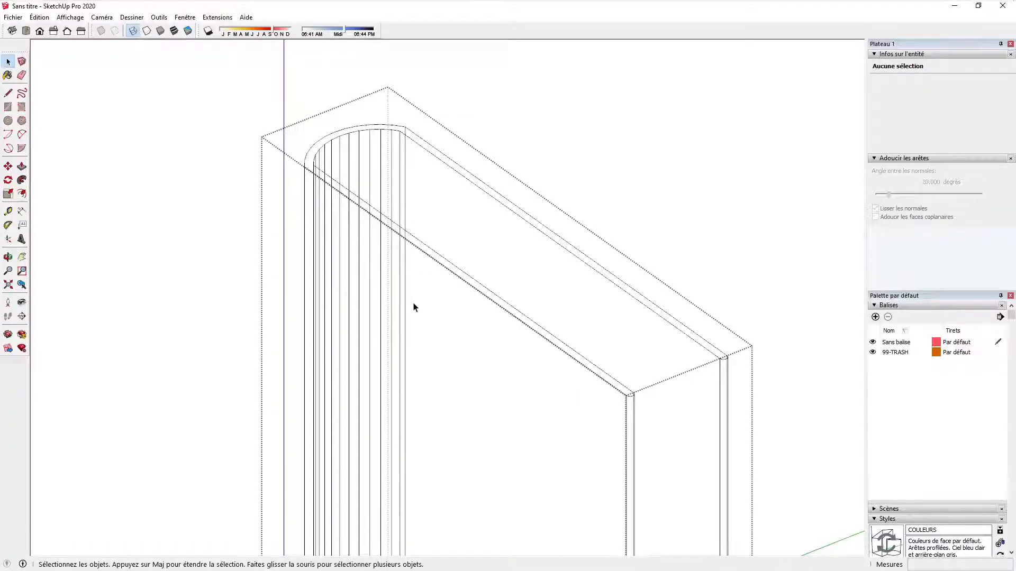
- Soften and smooth all the vertical edges along the inner curve of the rounded spine
{"action": "key", "text": "ctrl+a"}
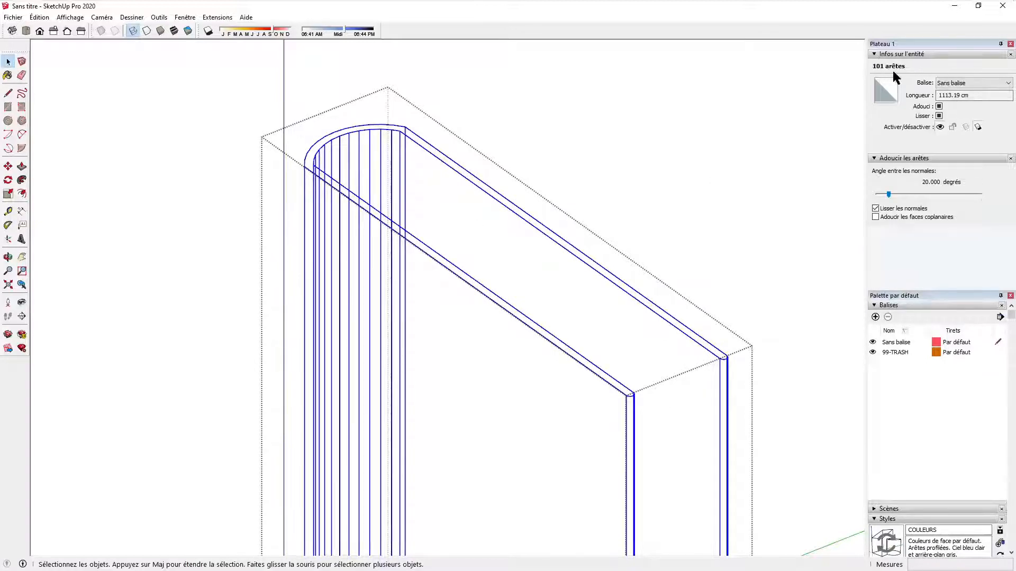
{"action": "left_click", "coordinate": [401, 190]}
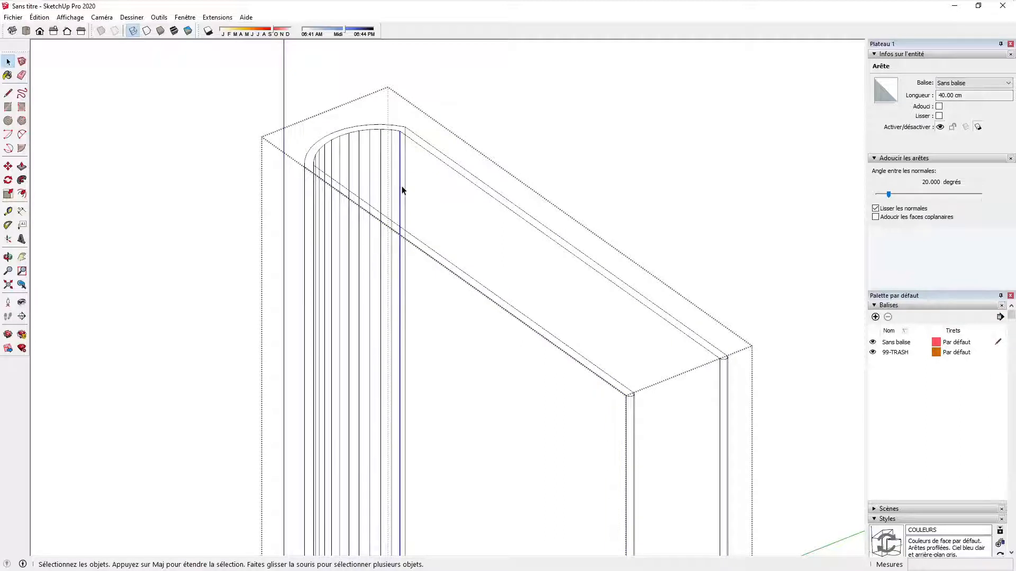
{"action": "key", "text": "ctrl+t"}
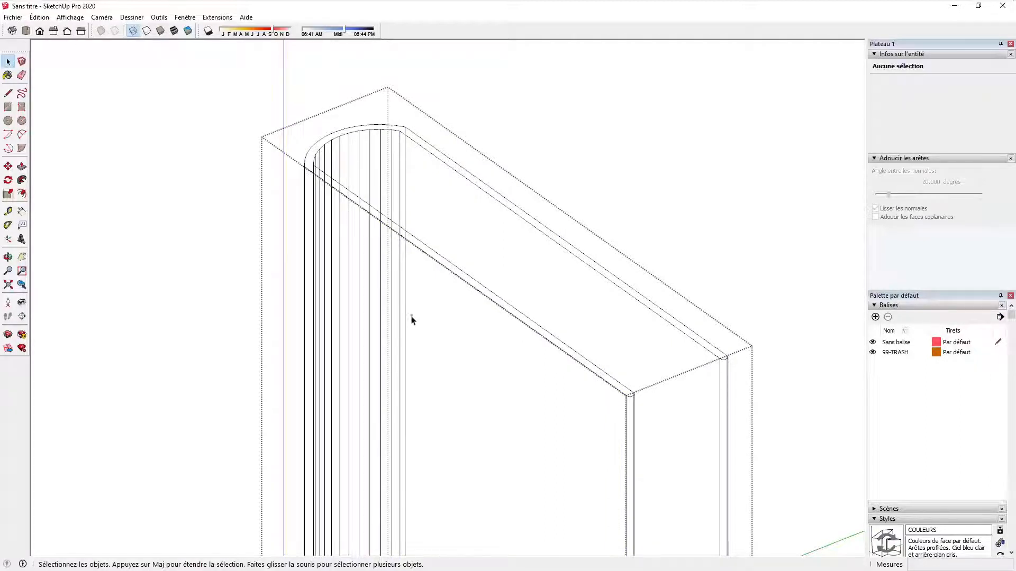
{"action": "left_click_drag", "start_coordinate": [412, 316], "coordinate": [312, 334]}
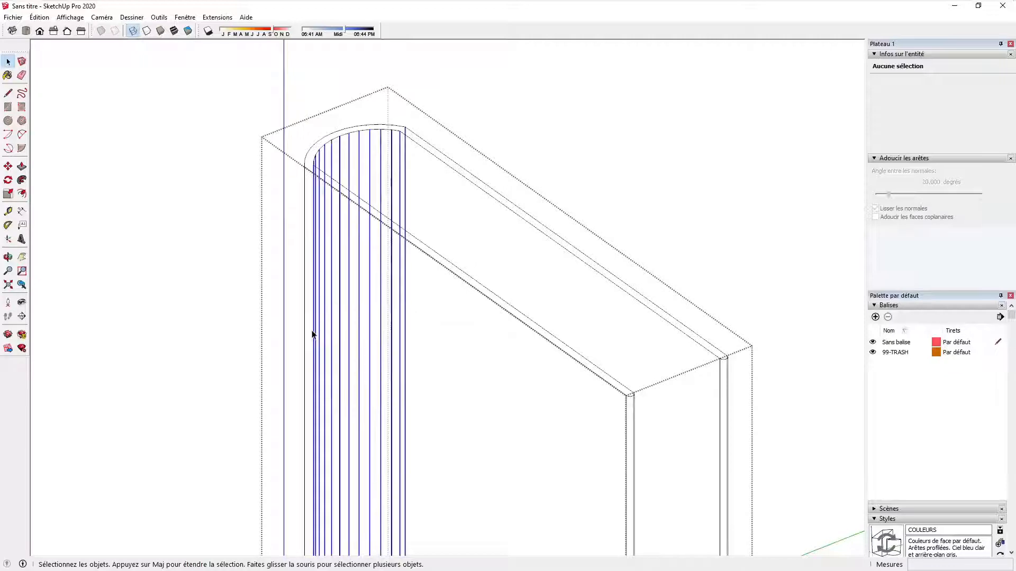
{"action": "left_click", "coordinate": [405, 322], "text": "shift"}
{"action": "middle_click_drag", "start_coordinate": [481, 201], "coordinate": [478, 170]}
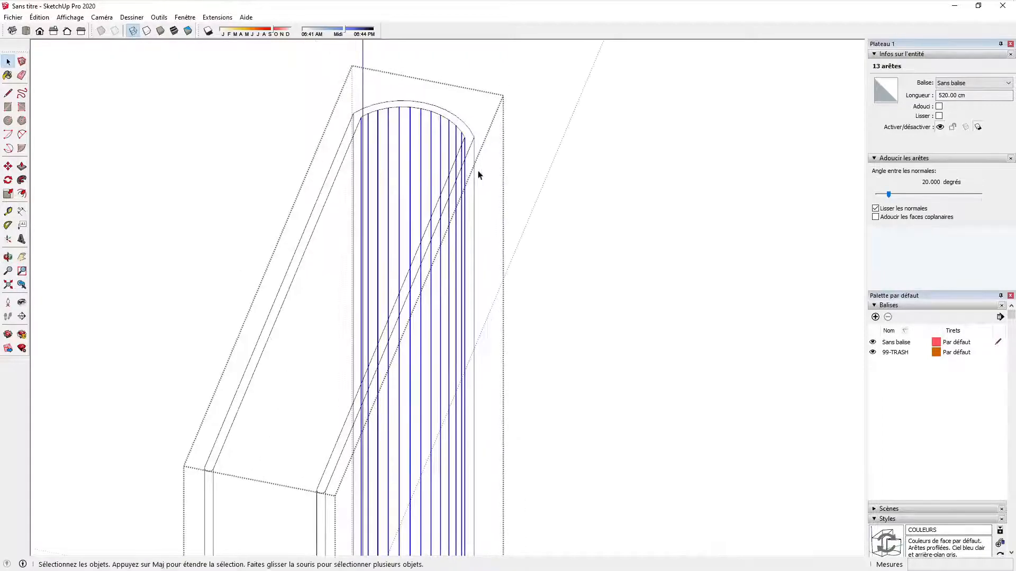
{"action": "left_click", "coordinate": [939, 106]}
{"action": "left_click", "coordinate": [925, 116]}
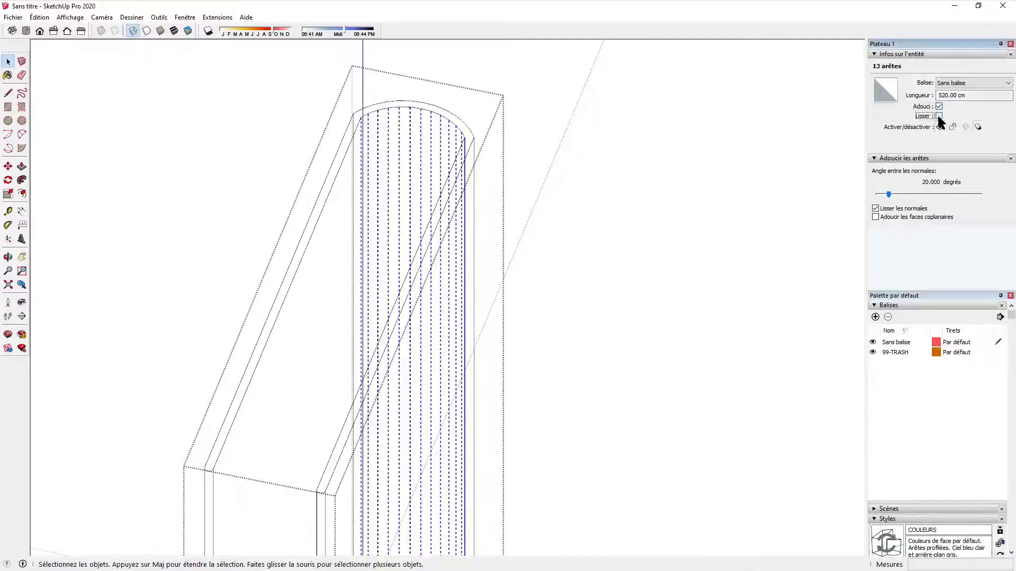
{"action": "left_click", "coordinate": [491, 120]}
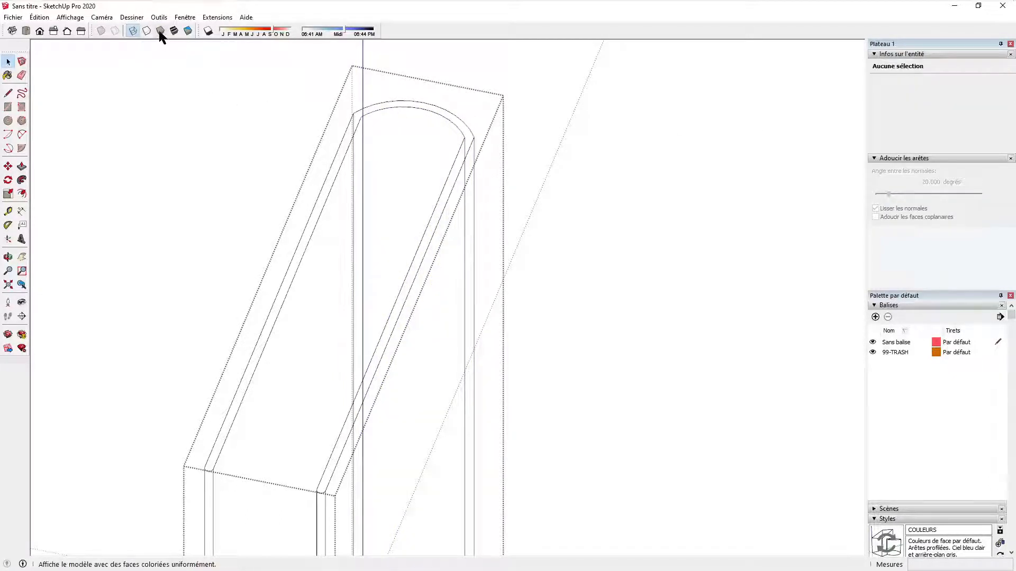
- Restore the textured face style and display the hidden geometry so the cover's softened spine edges can be picked
{"action": "left_click", "coordinate": [175, 33]}
{"action": "mouse_move", "coordinate": [291, 268]}
{"action": "middle_mouse_down"}
{"action": "mouse_move", "coordinate": [397, 284]}
{"action": "mouse_move", "coordinate": [510, 260]}
{"action": "mouse_move", "coordinate": [537, 243]}
{"action": "mouse_move", "coordinate": [244, 227]}
{"action": "mouse_move", "coordinate": [579, 229]}
{"action": "middle_mouse_up"}
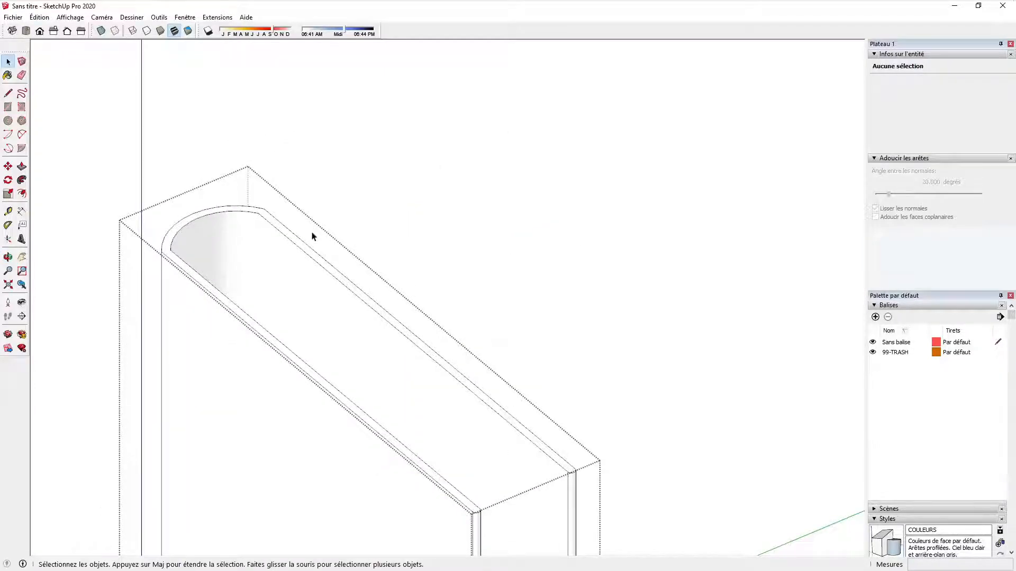
{"action": "middle_click_drag", "start_coordinate": [312, 236], "coordinate": [401, 225]}
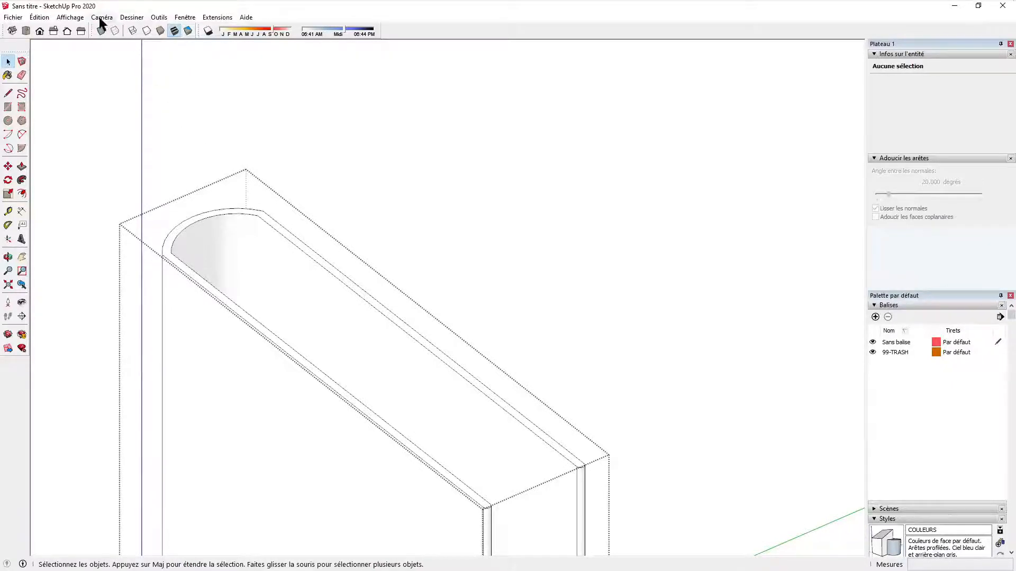
{"action": "left_click", "coordinate": [71, 17]}
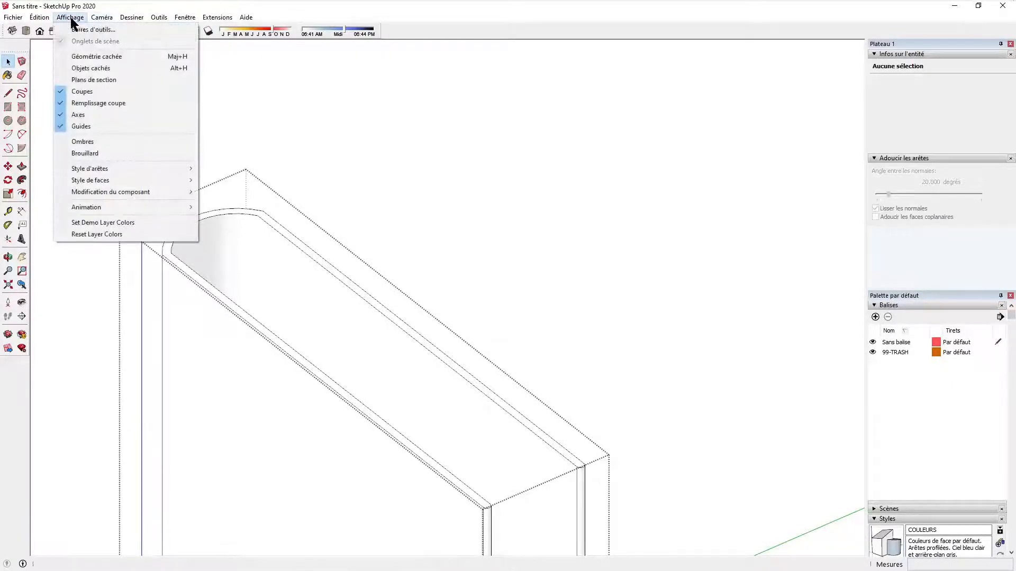
{"action": "left_click", "coordinate": [74, 56]}
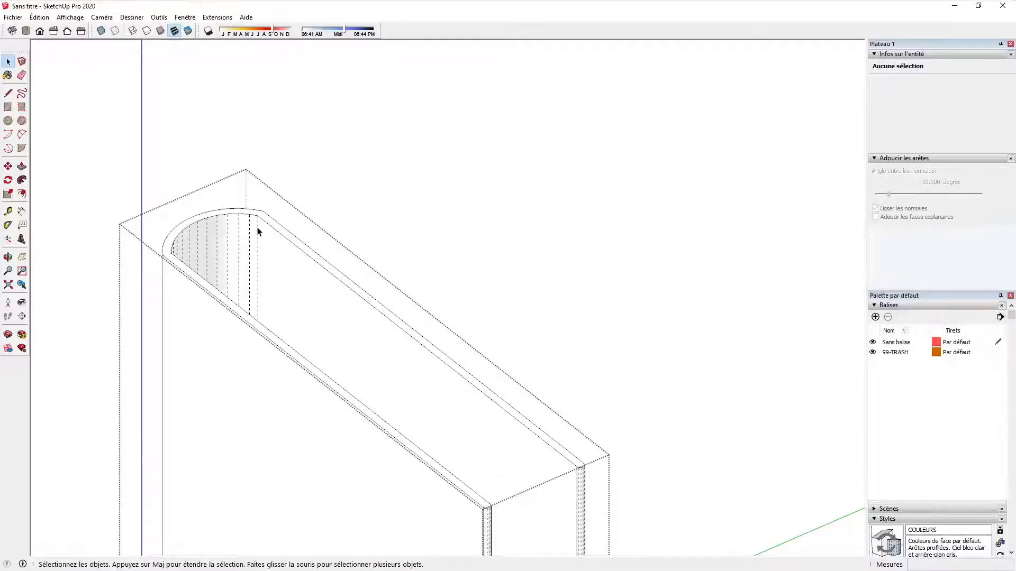
- Unsoften and unsmooth the two vertical edges where the spine's inner curve meets the flat cover faces
{"action": "left_click", "coordinate": [293, 231]}
{"action": "middle_click_drag", "start_coordinate": [386, 245], "coordinate": [205, 125]}
{"action": "left_click", "coordinate": [211, 120], "text": "shift"}
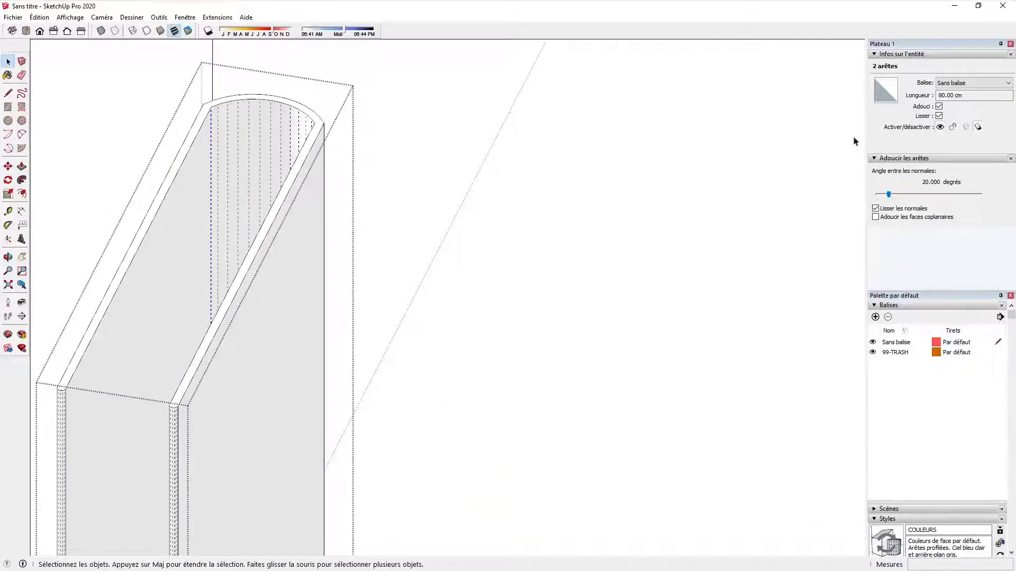
{"action": "left_click", "coordinate": [939, 107]}
{"action": "left_click", "coordinate": [939, 115]}
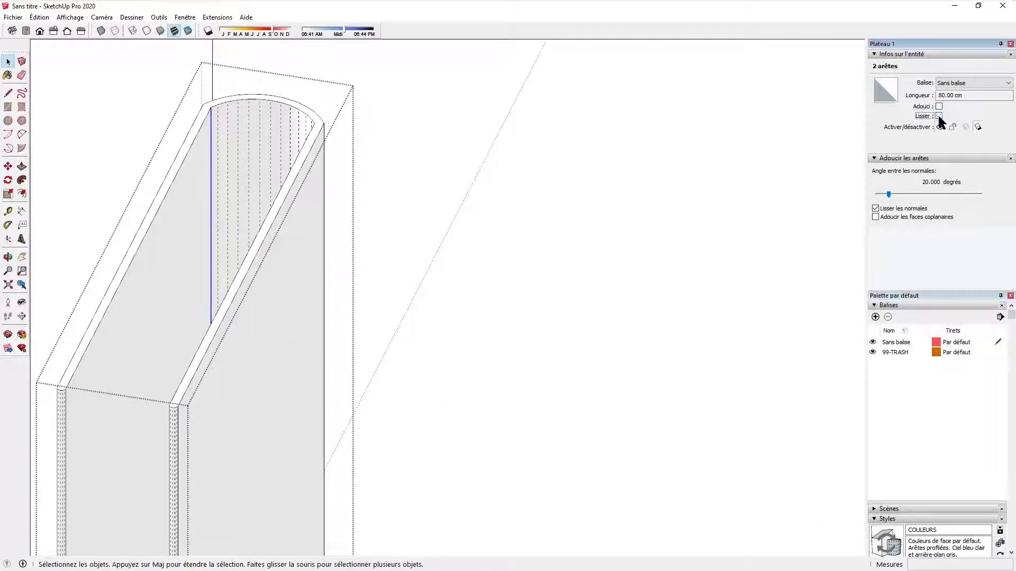
{"action": "left_click", "coordinate": [290, 99]}
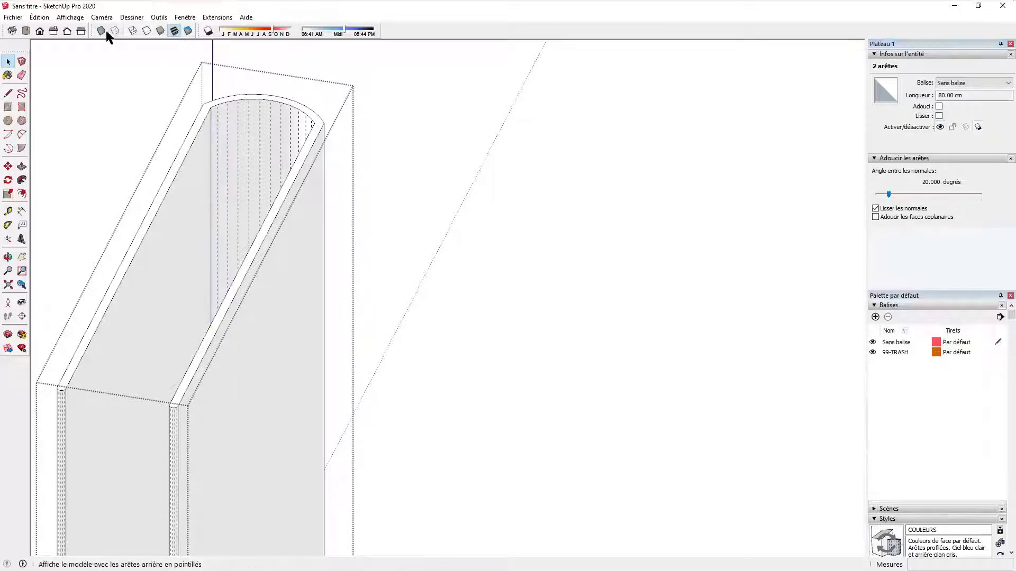
- Turn off the hidden geometry display and leave the cover group so the whole book is shown
{"action": "left_click", "coordinate": [74, 18]}
{"action": "left_click", "coordinate": [78, 58]}
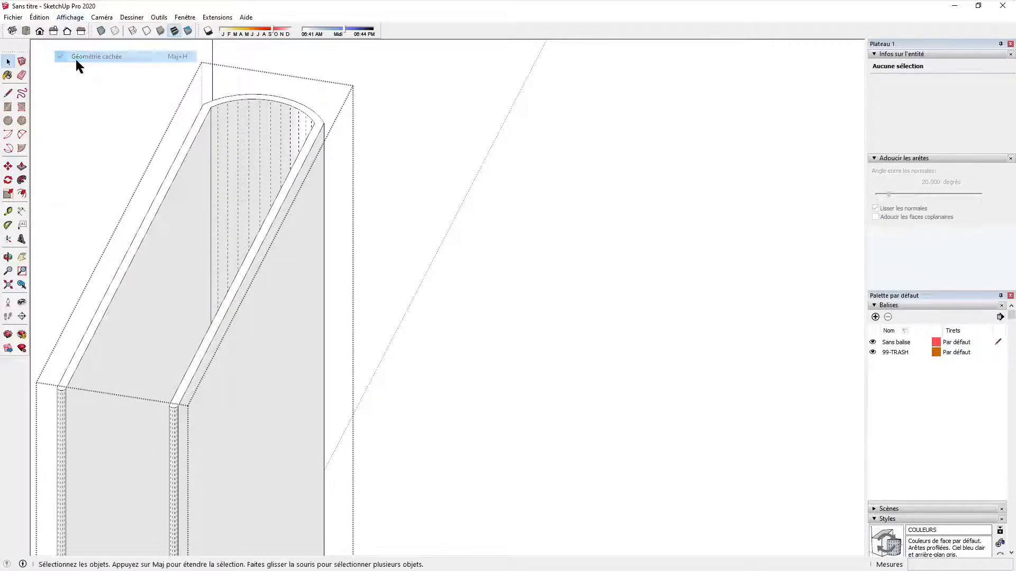
{"action": "middle_click_drag", "start_coordinate": [231, 226], "coordinate": [799, 145]}
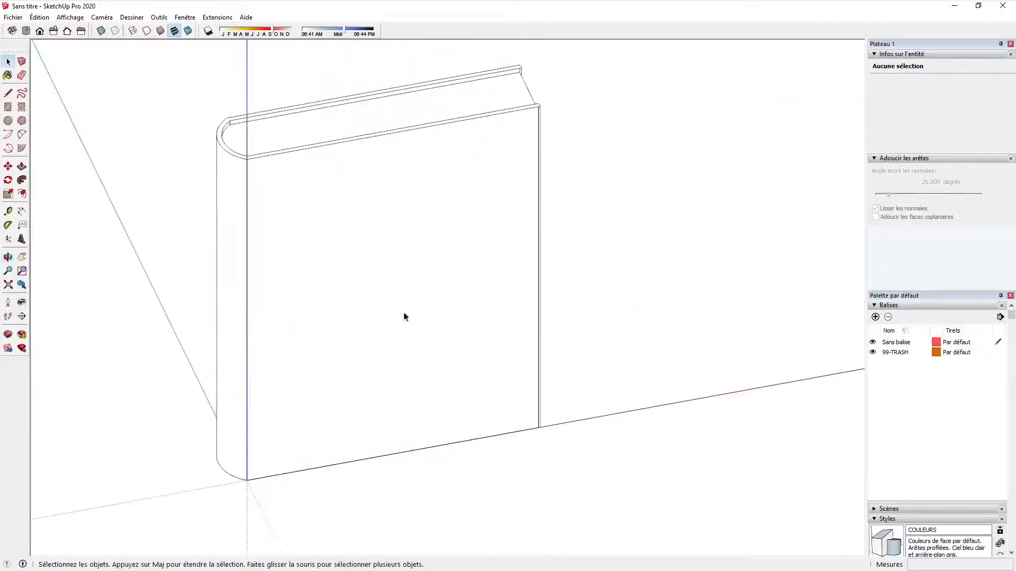
{"action": "middle_click_drag", "start_coordinate": [405, 315], "coordinate": [450, 358]}
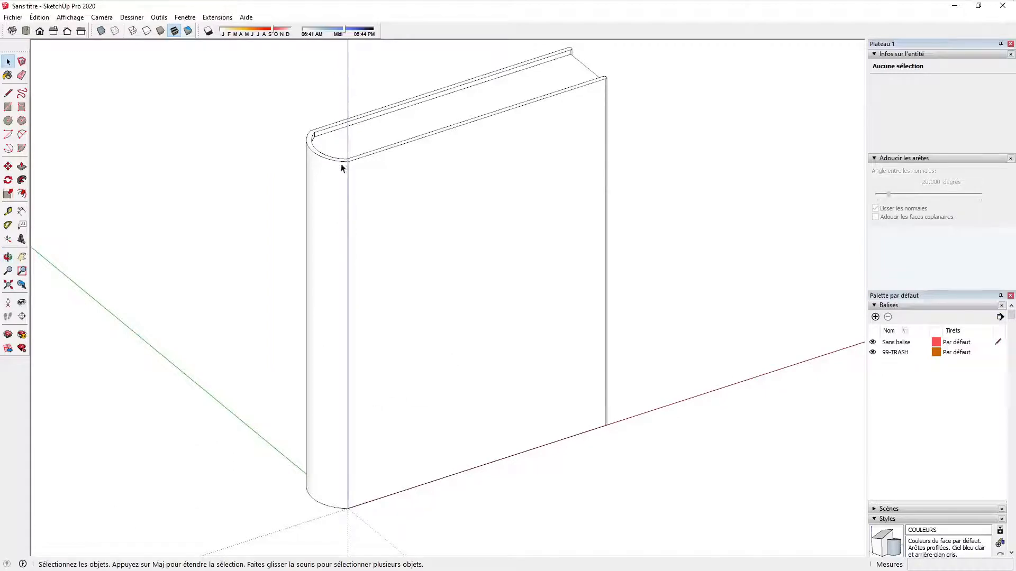
- Open the cover group and copy the spine's bottom outer arc about 3.2 cm up along the spine edge
{"action": "double_click", "coordinate": [328, 509]}
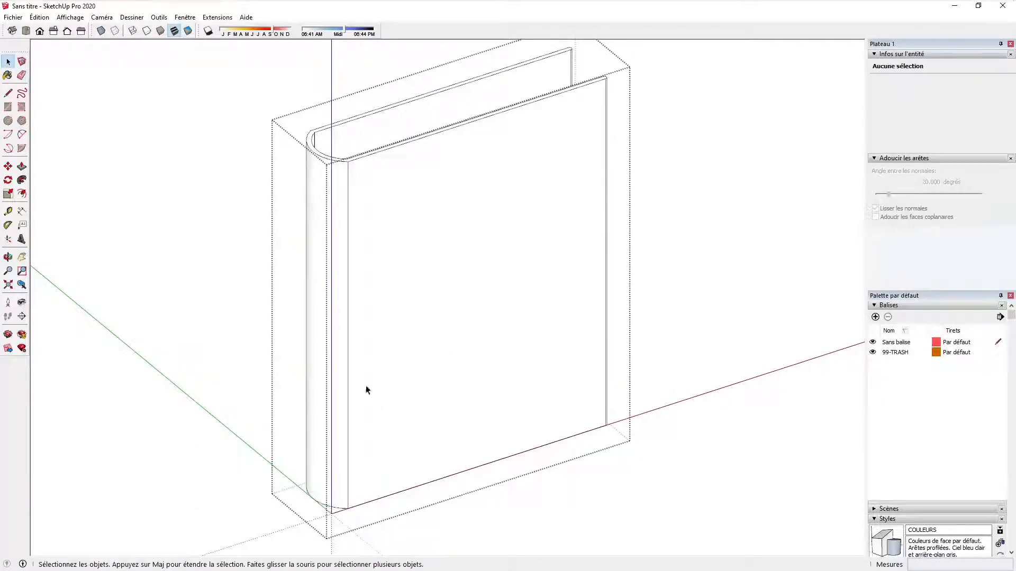
{"action": "scroll", "coordinate": [340, 509], "scroll_direction": "up", "scroll_amount": 2}
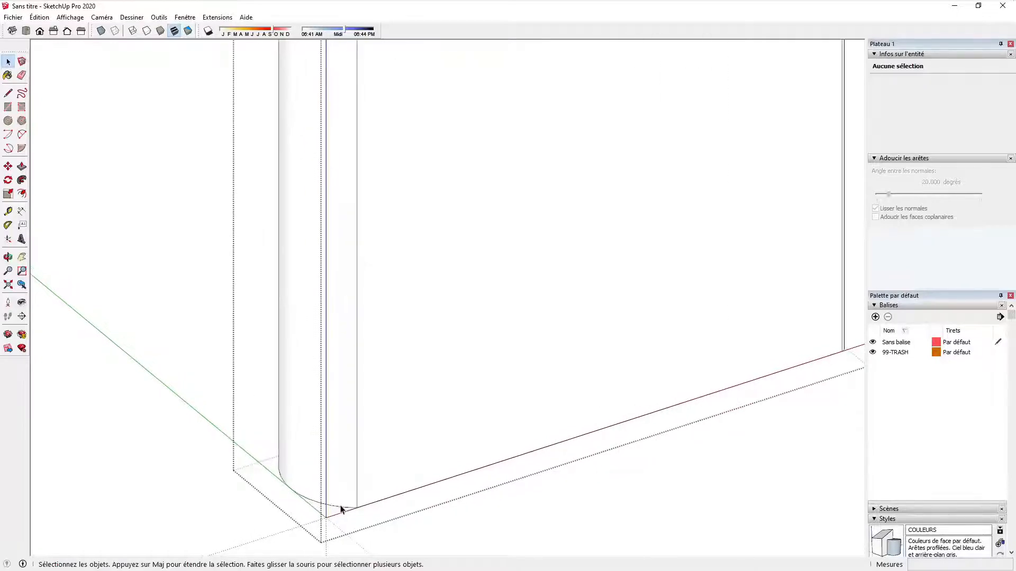
{"action": "left_click", "coordinate": [341, 509]}
{"action": "middle_click_drag", "start_coordinate": [344, 507], "coordinate": [430, 437]}
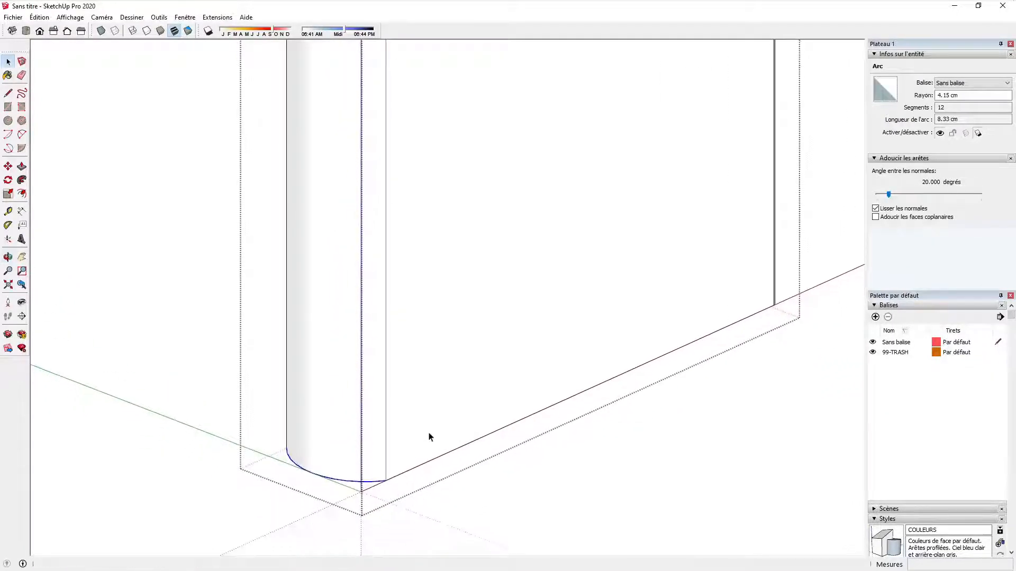
{"action": "scroll", "coordinate": [428, 437], "scroll_direction": "down", "scroll_amount": 2}
{"action": "key", "text": "m"}
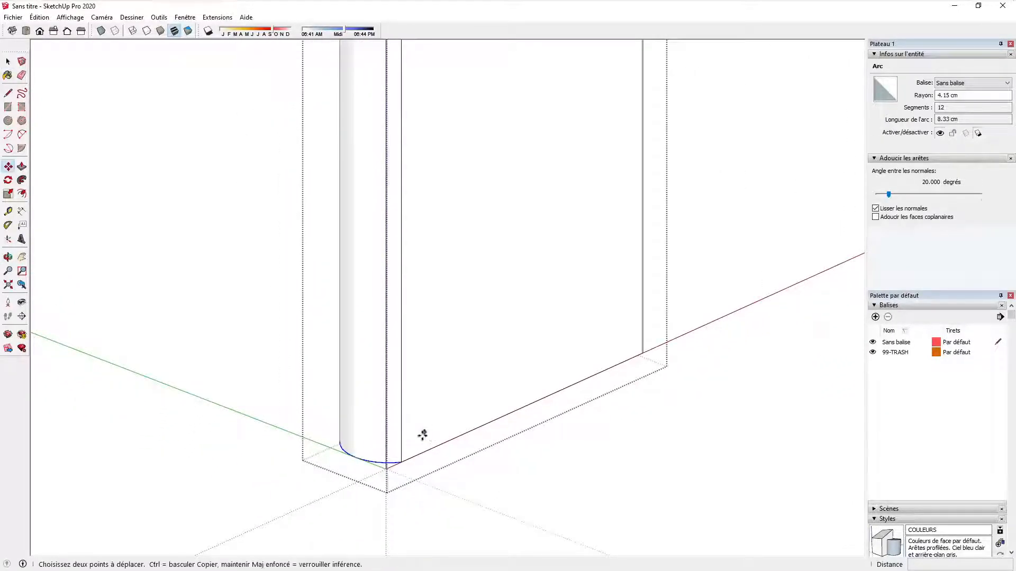
{"action": "key", "text": "ctrl"}
{"action": "left_click", "coordinate": [402, 462]}
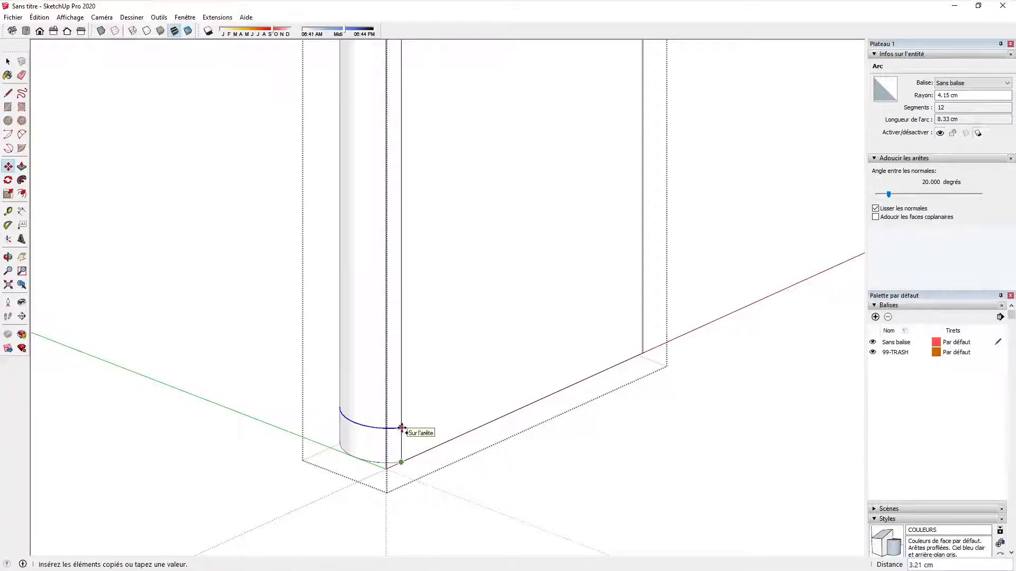
{"action": "left_click", "coordinate": [402, 428]}
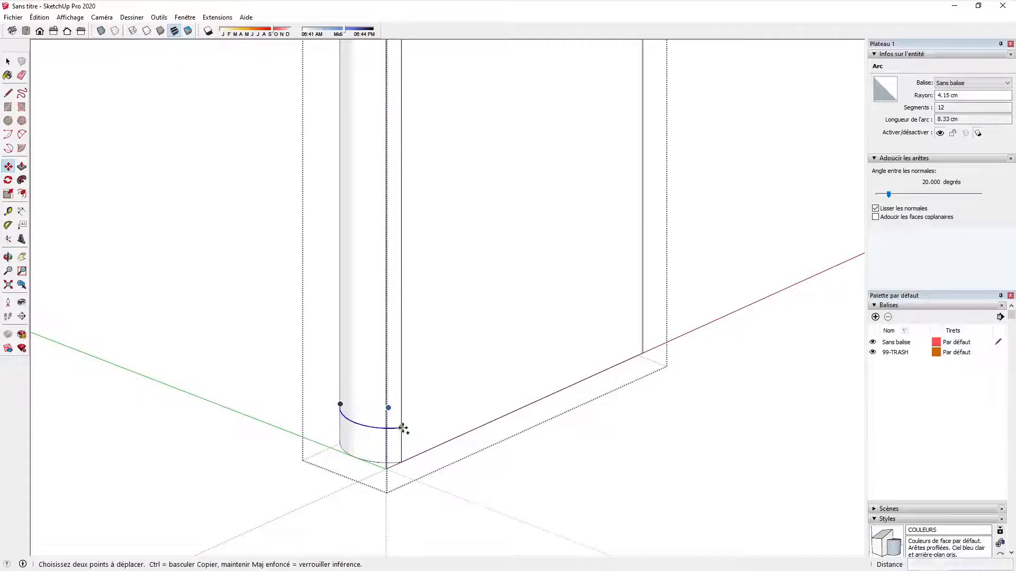
- Copy the new spine arc another 1.8 cm or so upward to outline the lower decorative band
{"action": "left_click", "coordinate": [402, 427]}
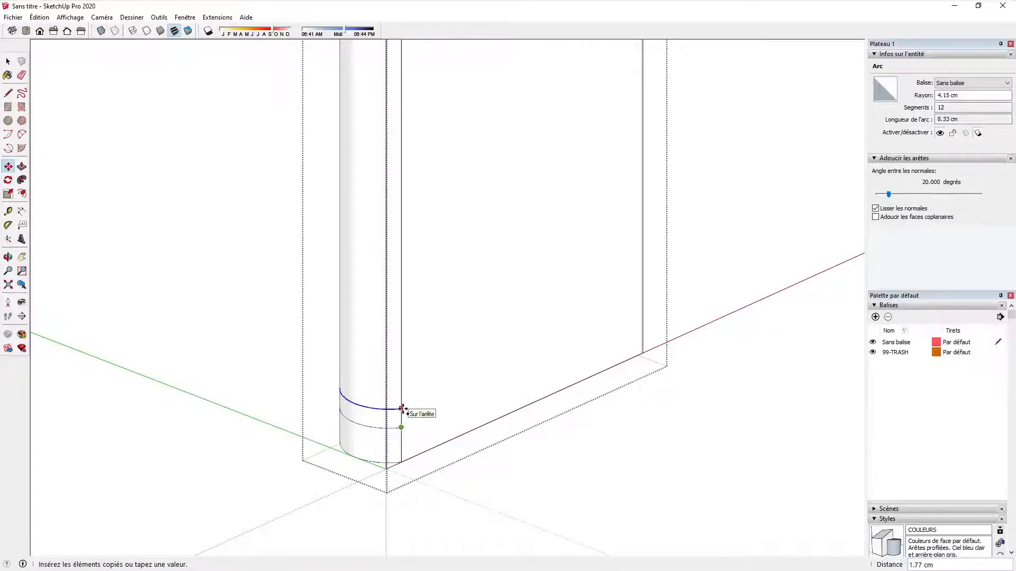
{"action": "left_click", "coordinate": [402, 409]}
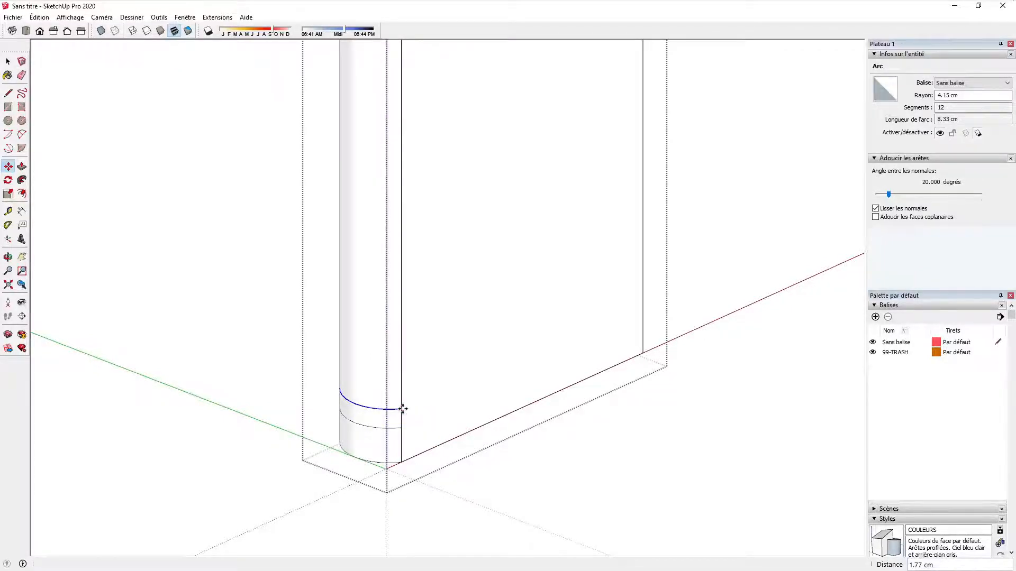
{"action": "scroll", "coordinate": [386, 468], "scroll_direction": "down", "scroll_amount": 3}
{"action": "key", "text": "space"}
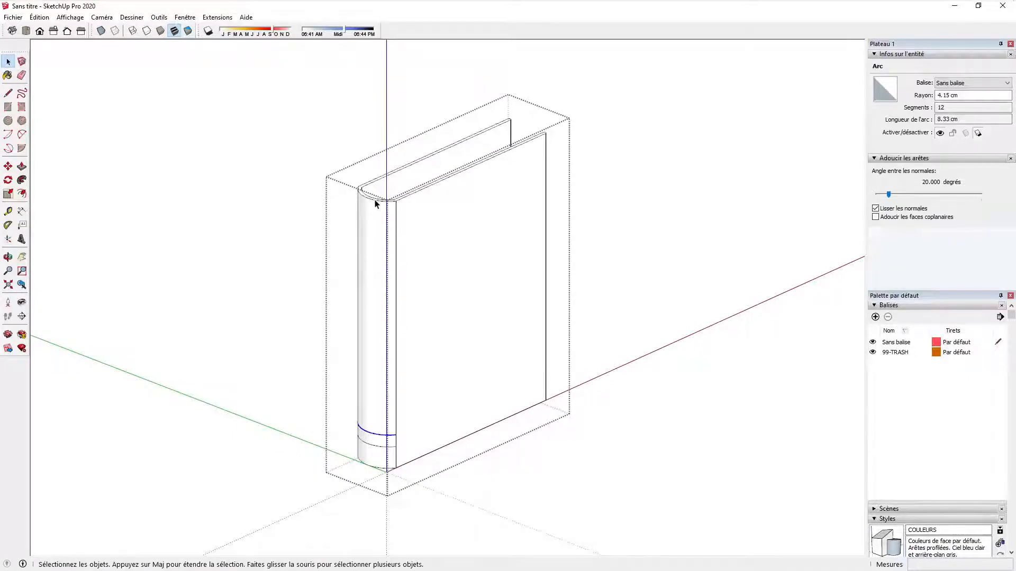
- Copy the spine's top outer arc downward by the same distance as the lower band's offset from the base
{"action": "left_click", "coordinate": [374, 201]}
{"action": "key", "text": "m"}
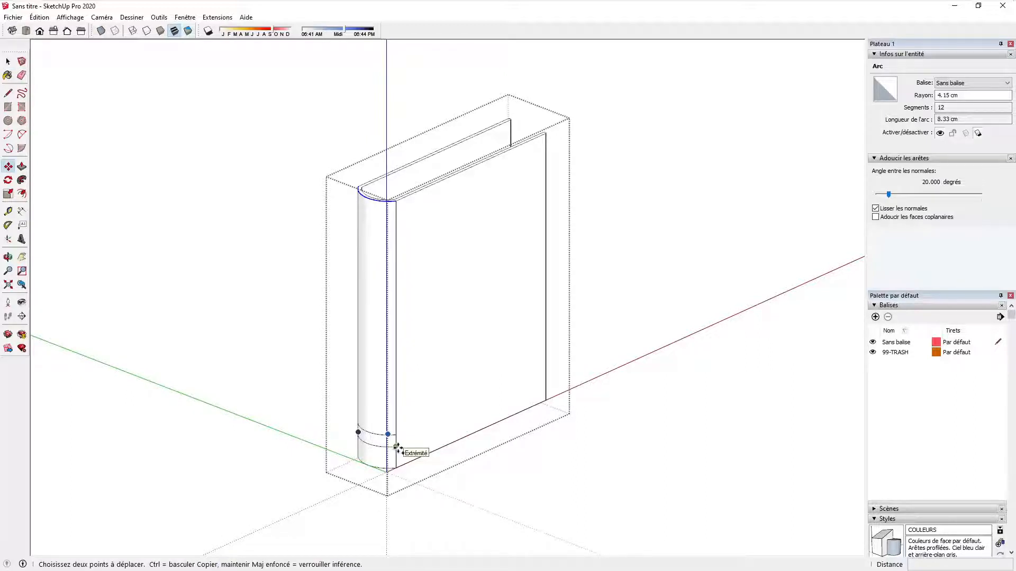
{"action": "left_click", "coordinate": [397, 447]}
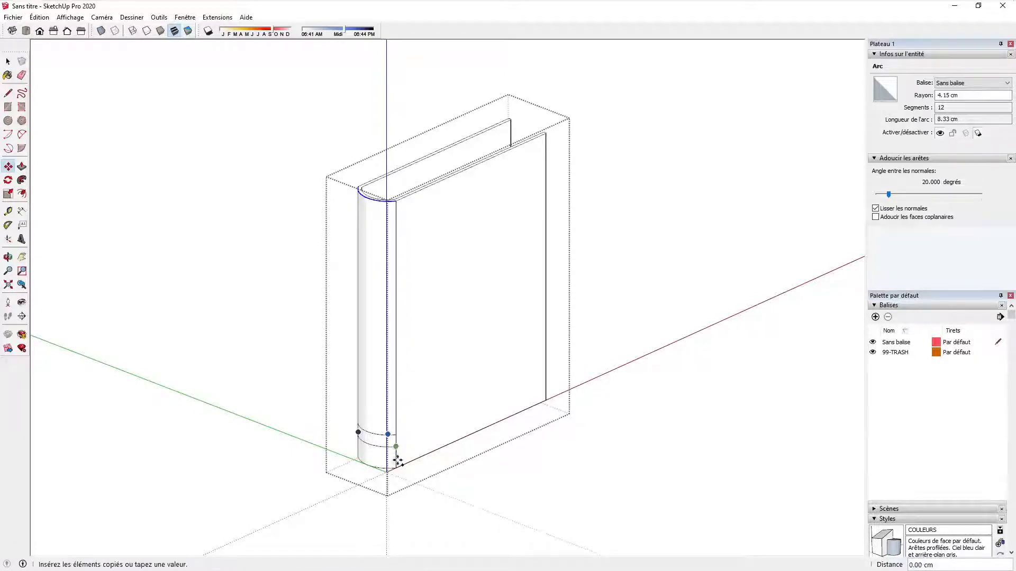
{"action": "left_click", "coordinate": [395, 466]}
{"action": "key", "text": "space"}
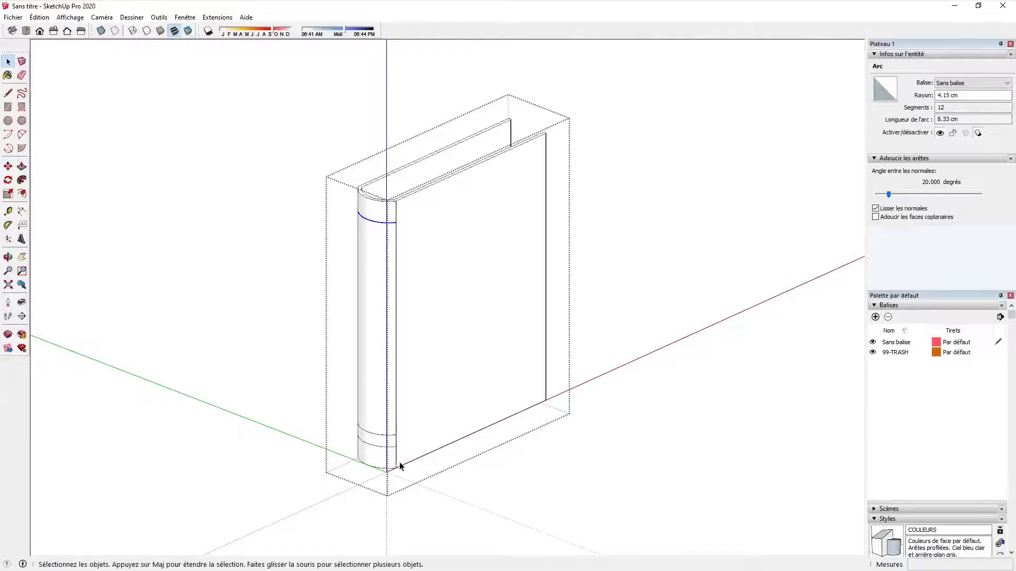
{"action": "left_click", "coordinate": [396, 465]}
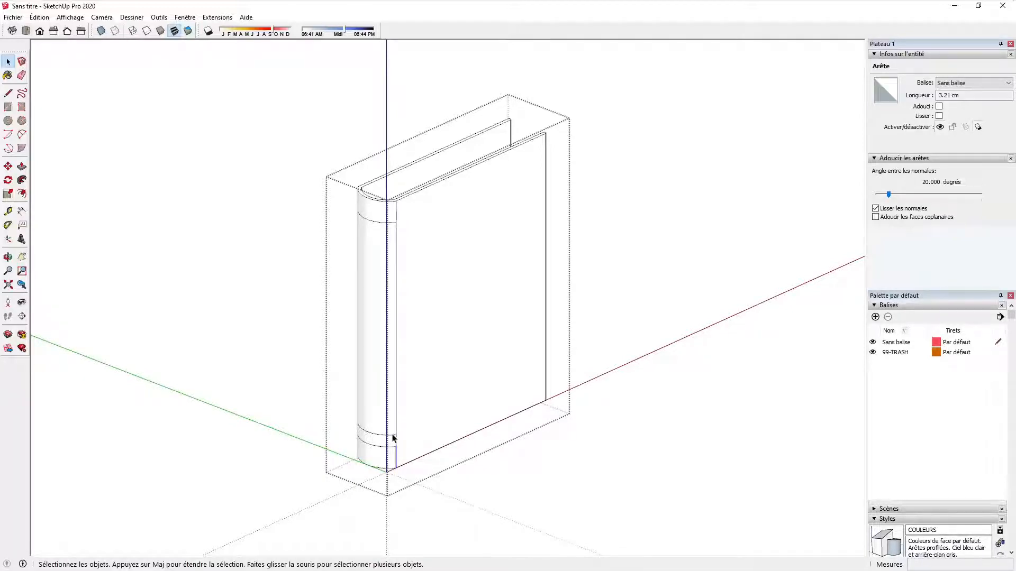
- Copy the upper spine arc down by the lower band's height, 1.77 cm, to outline a matching upper band
{"action": "left_click", "coordinate": [393, 222]}
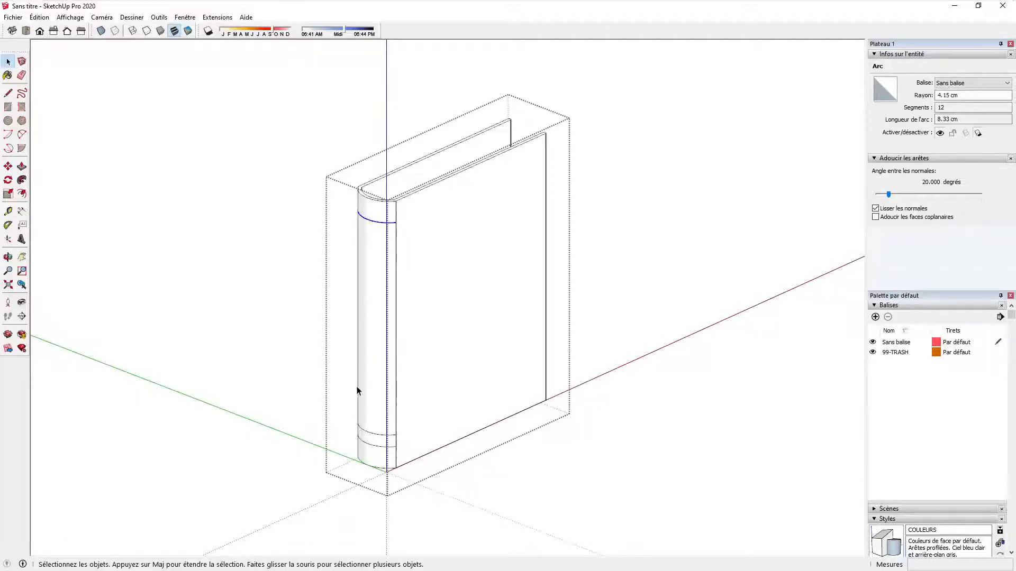
{"action": "key", "text": "m"}
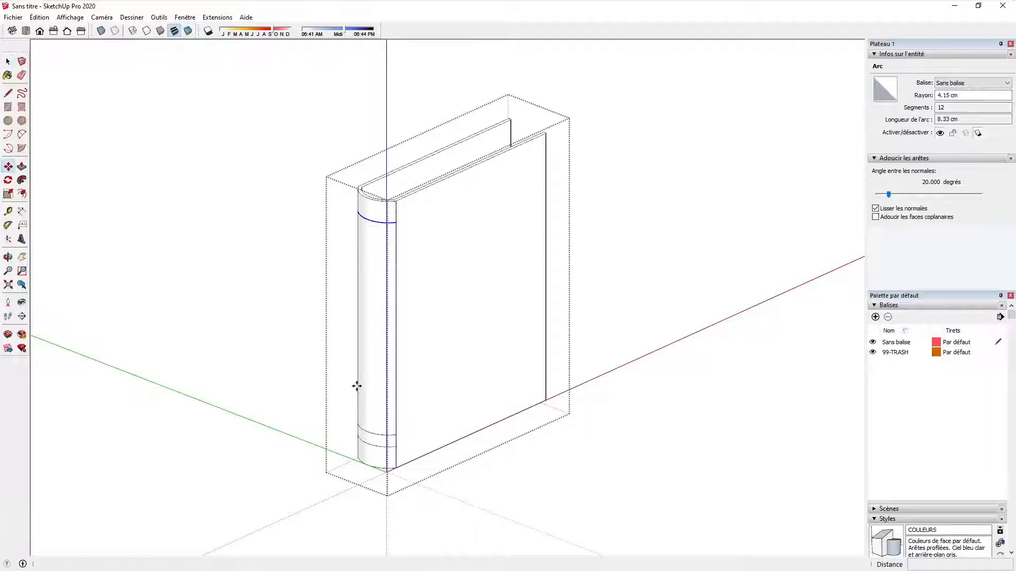
{"action": "left_click", "coordinate": [396, 434]}
{"action": "key", "text": "ctrl"}
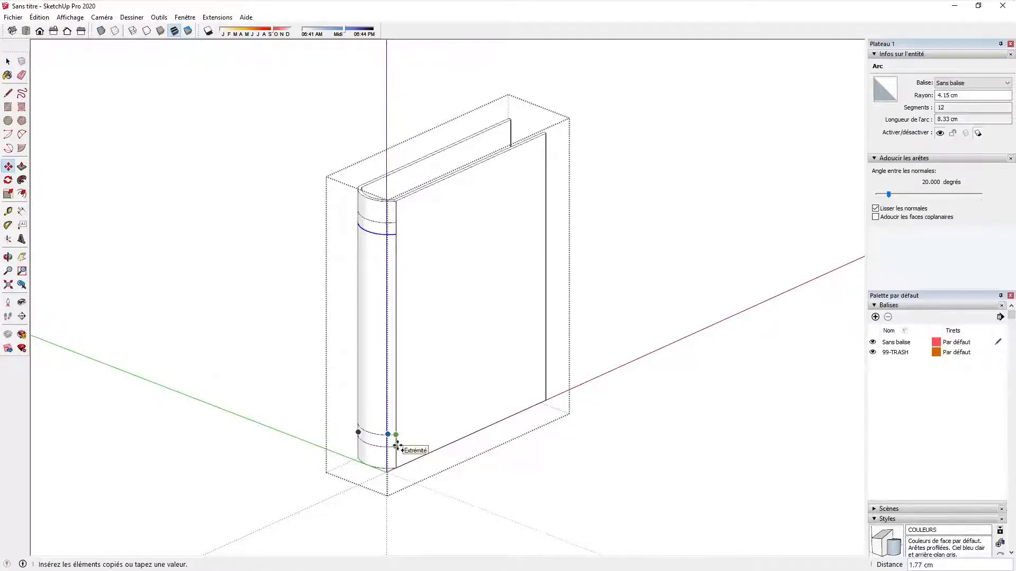
{"action": "left_click", "coordinate": [395, 446]}
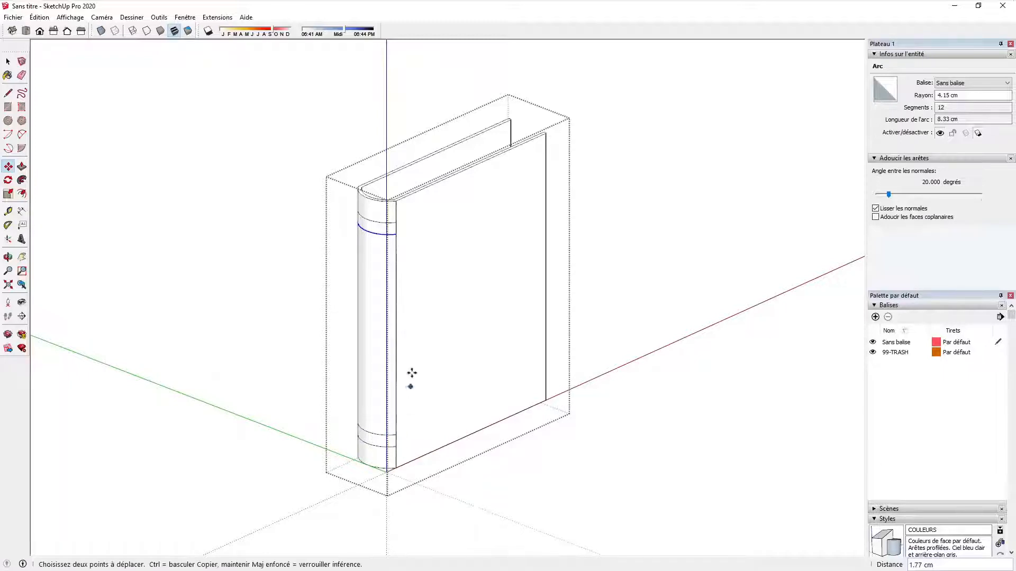
{"action": "key", "text": "space"}
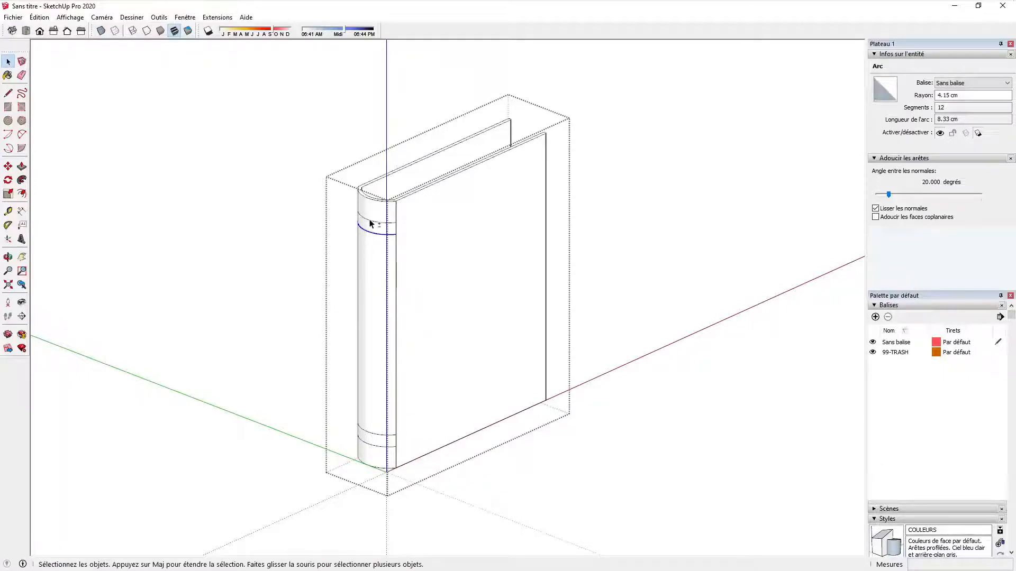
- Copy both arcs of the upper band down to the spine's midpoint as a middle band, and close the cover group
{"action": "left_click", "coordinate": [370, 216], "text": "shift"}
{"action": "key", "text": "m"}
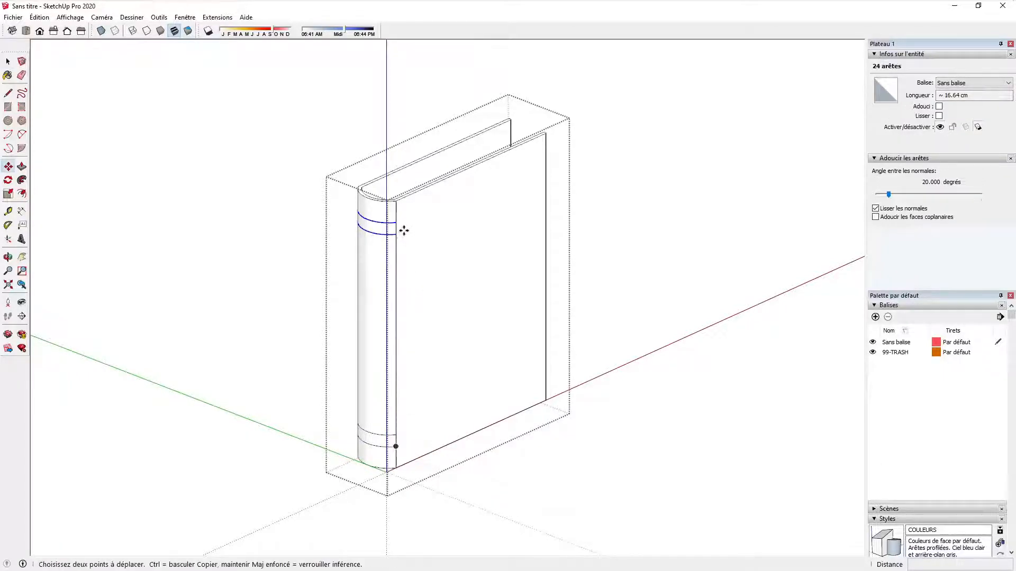
{"action": "scroll", "coordinate": [399, 229], "scroll_direction": "up", "scroll_amount": 2}
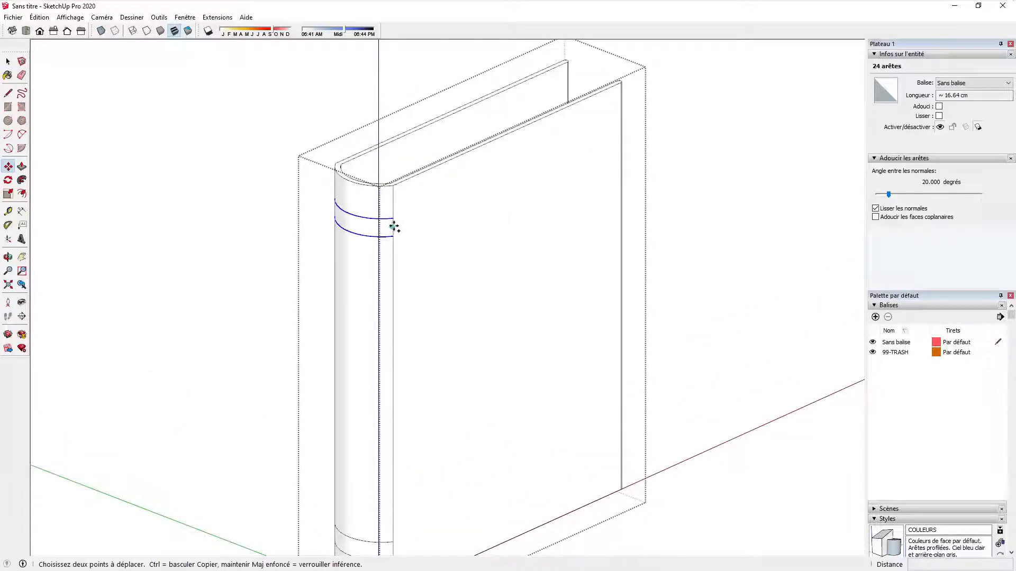
{"action": "key", "text": "ctrl"}
{"action": "left_click", "coordinate": [393, 227]}
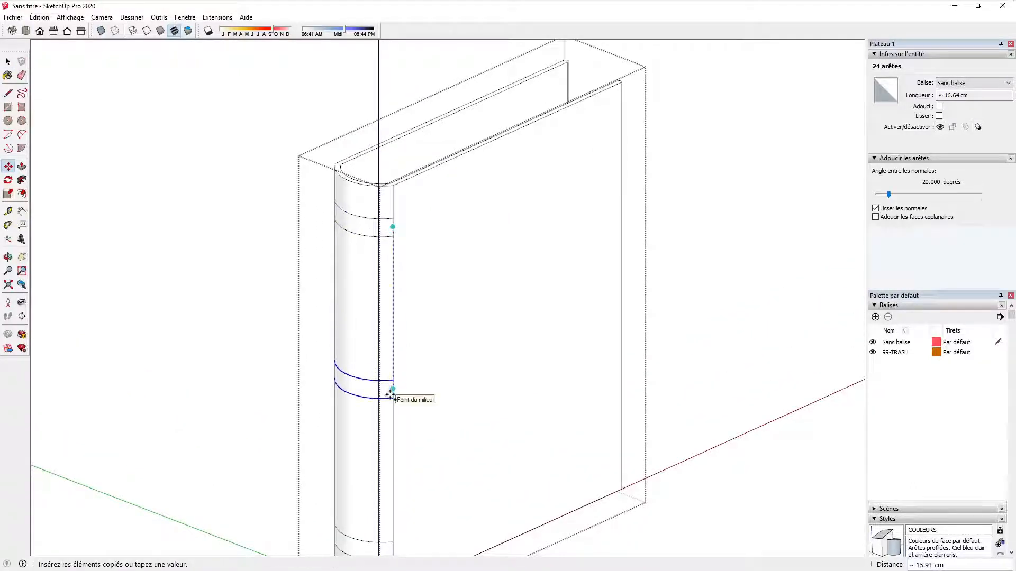
{"action": "left_click", "coordinate": [390, 394]}
{"action": "key", "text": "space"}
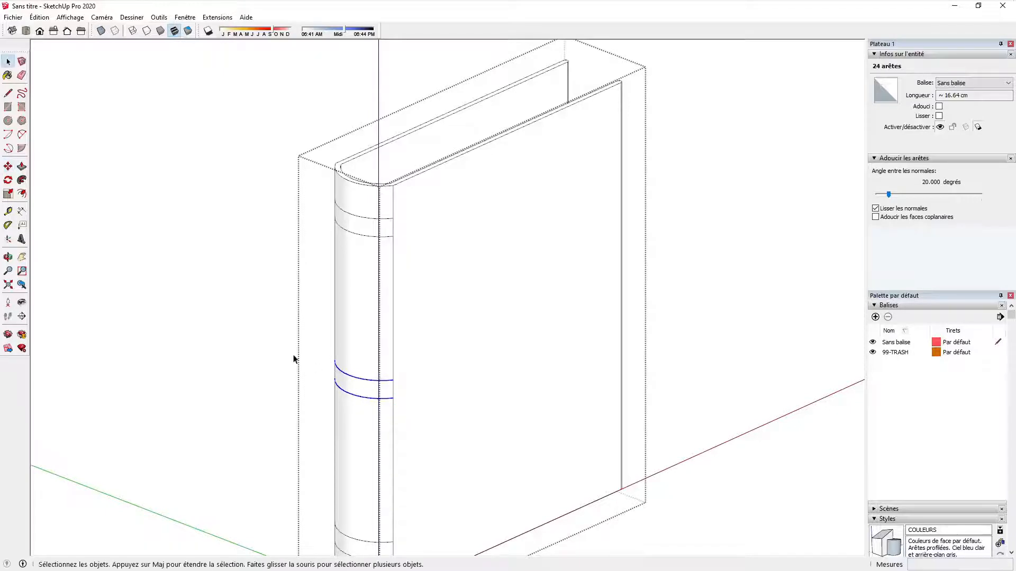
{"action": "left_click", "coordinate": [289, 354]}
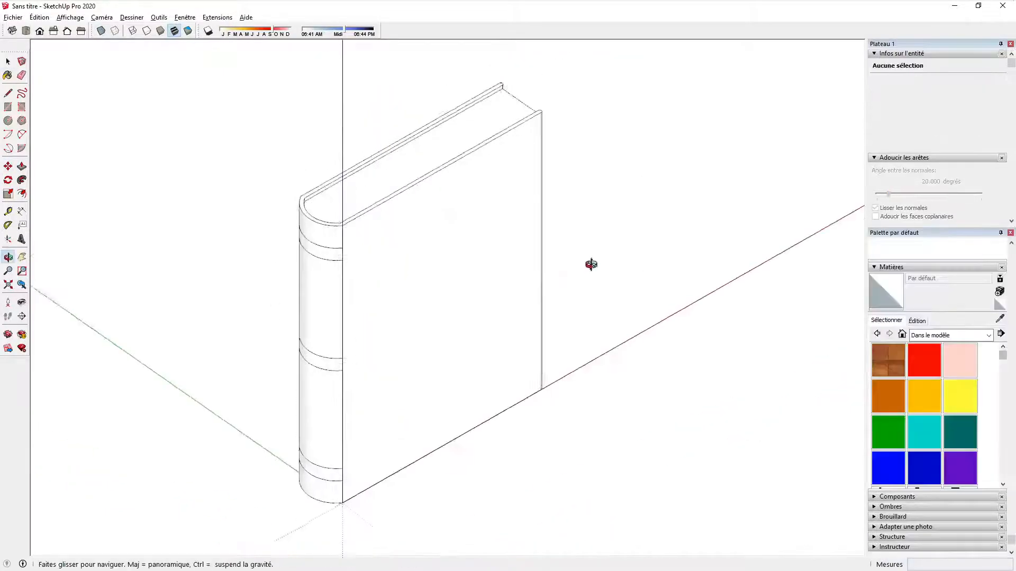
- Combine the cover and page groups into a component named "livre", replacing the selection and the existing definition of that name
{"action": "middle_click_drag", "start_coordinate": [591, 264], "coordinate": [233, 254]}
{"action": "left_click", "coordinate": [527, 210]}
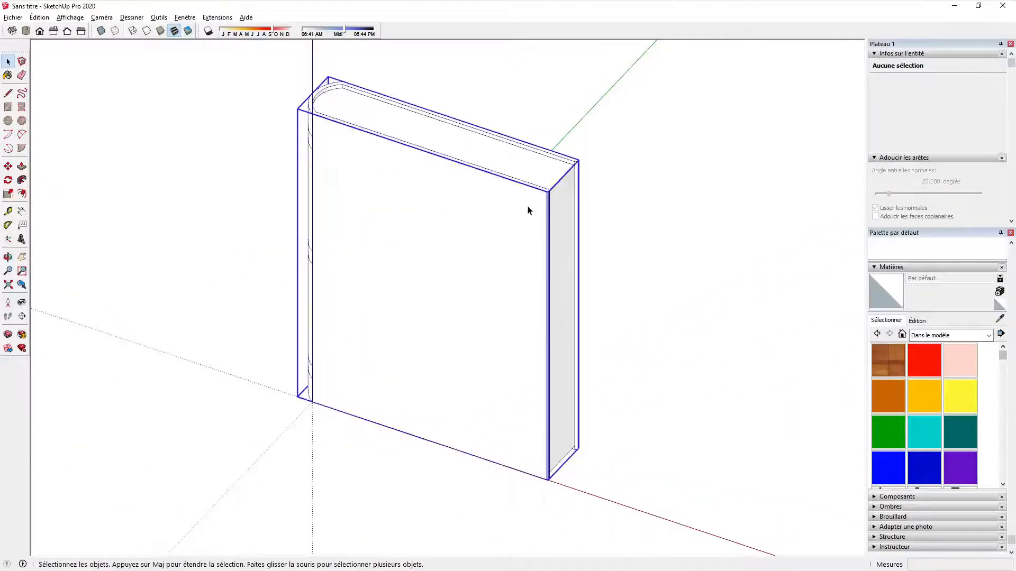
{"action": "left_click", "coordinate": [538, 176]}
{"action": "middle_click_drag", "start_coordinate": [416, 176], "coordinate": [728, 160]}
{"action": "left_click", "coordinate": [503, 153], "text": "shift"}
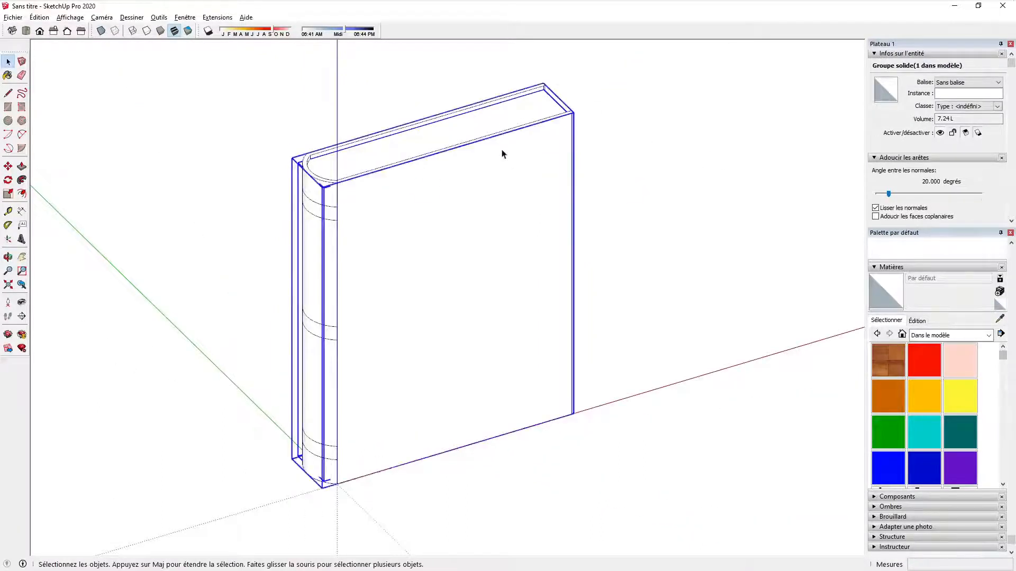
{"action": "right_click", "coordinate": [502, 154]}
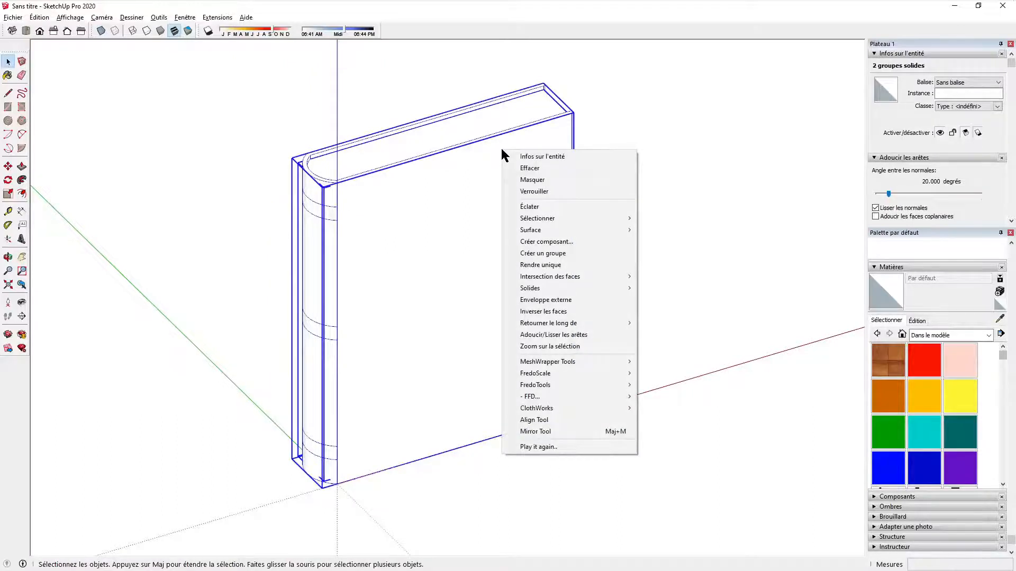
{"action": "left_click", "coordinate": [551, 243]}
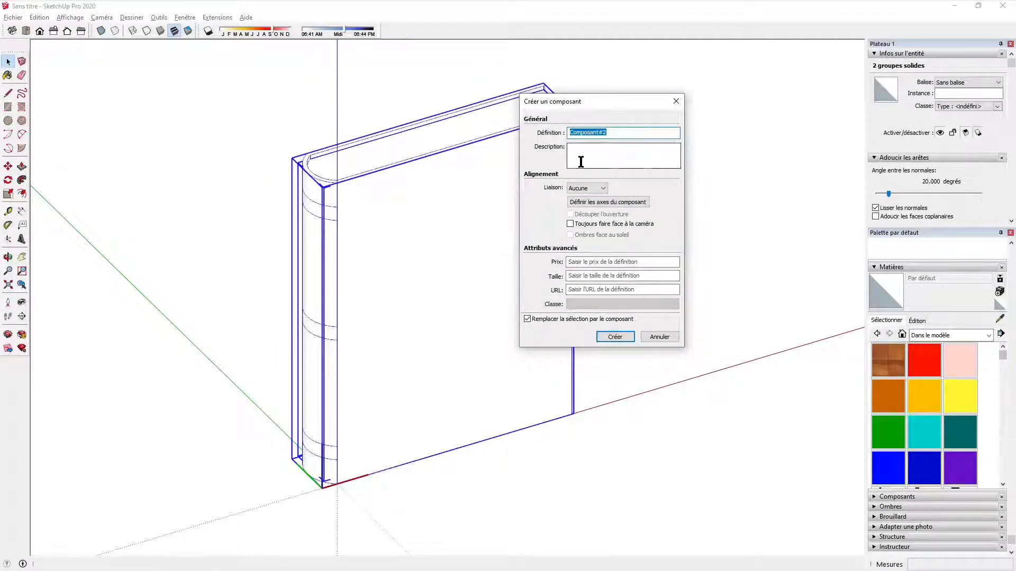
{"action": "type", "text": "livre"}
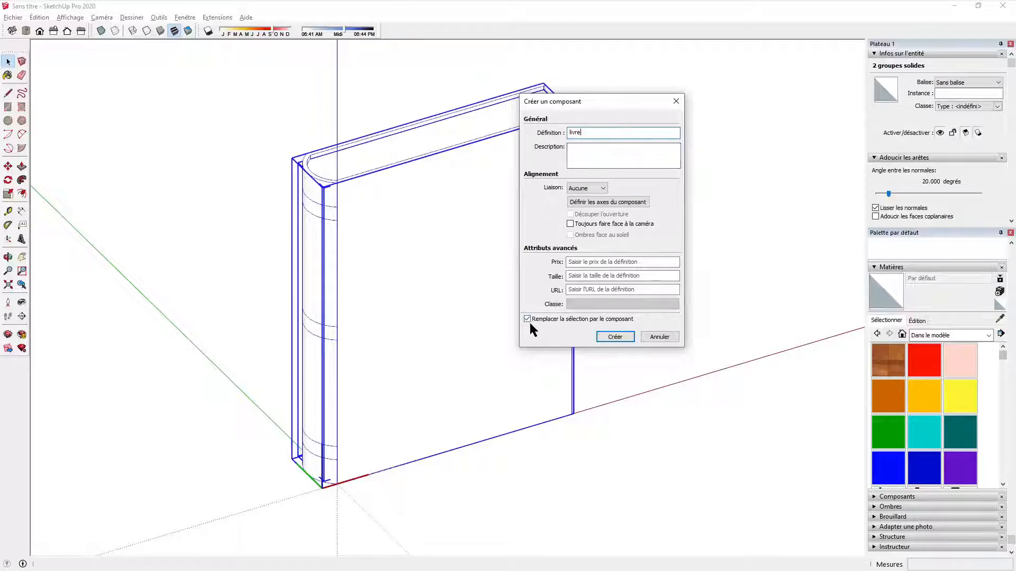
{"action": "left_click", "coordinate": [624, 334]}
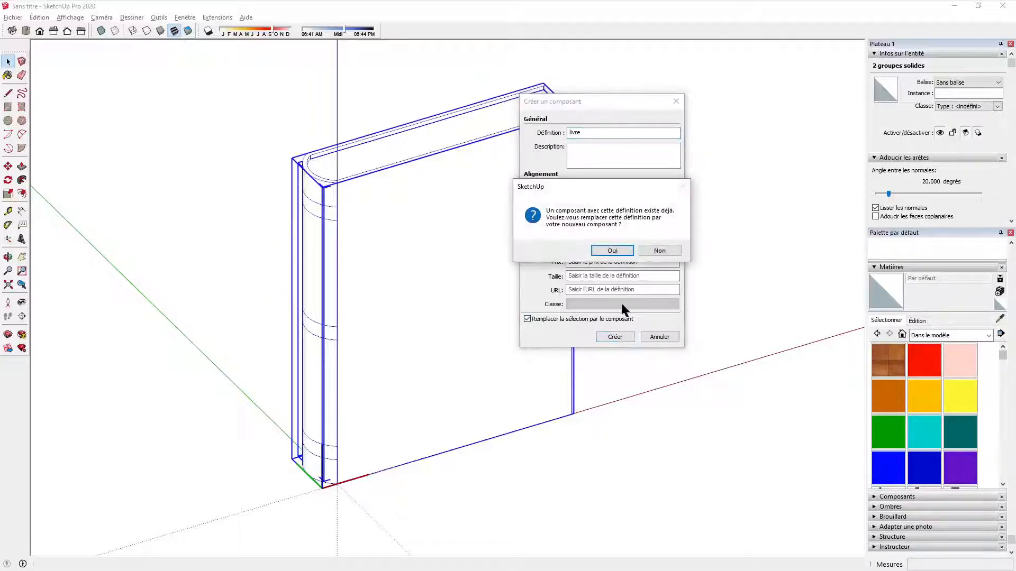
{"action": "left_click", "coordinate": [613, 250]}
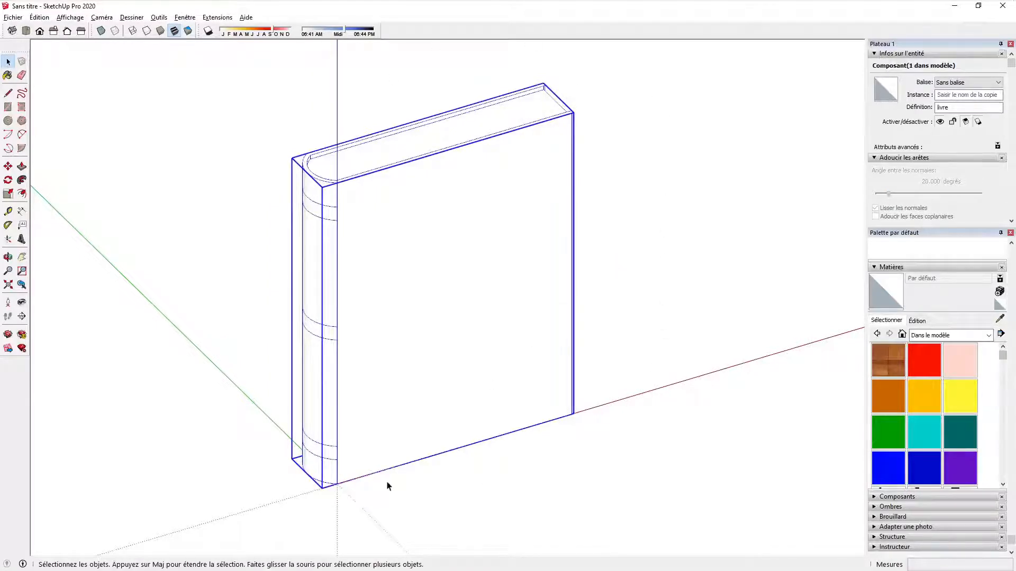
- Paint the whole book component red with Couleur A05
{"action": "middle_click_drag", "start_coordinate": [378, 463], "coordinate": [436, 472]}
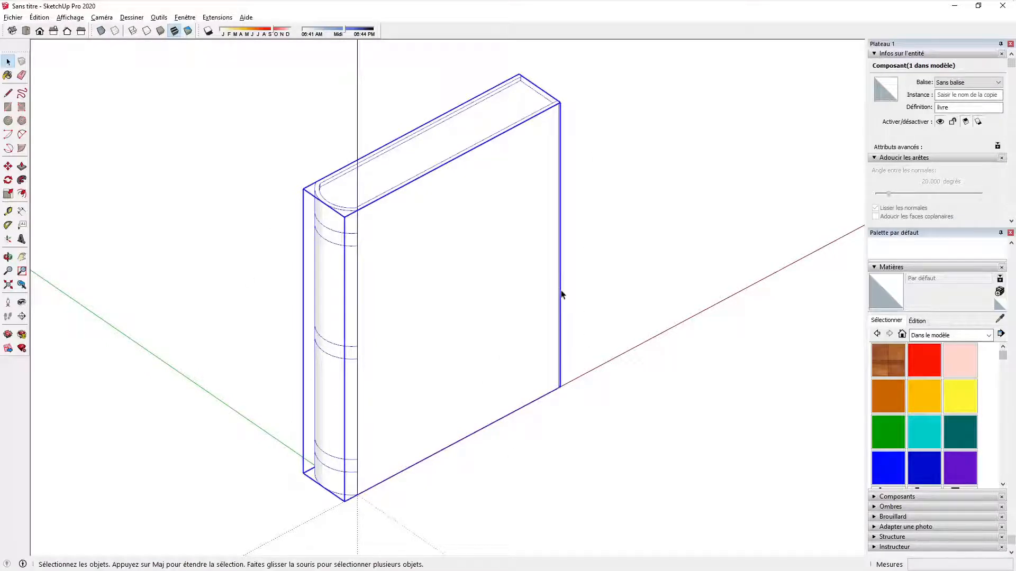
{"action": "left_click", "coordinate": [924, 360]}
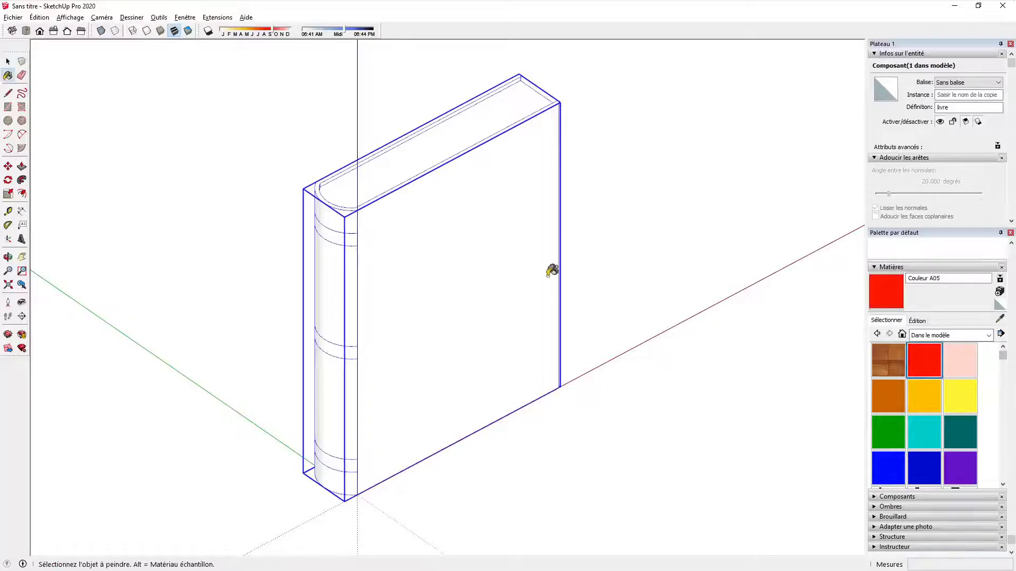
{"action": "left_click", "coordinate": [362, 207]}
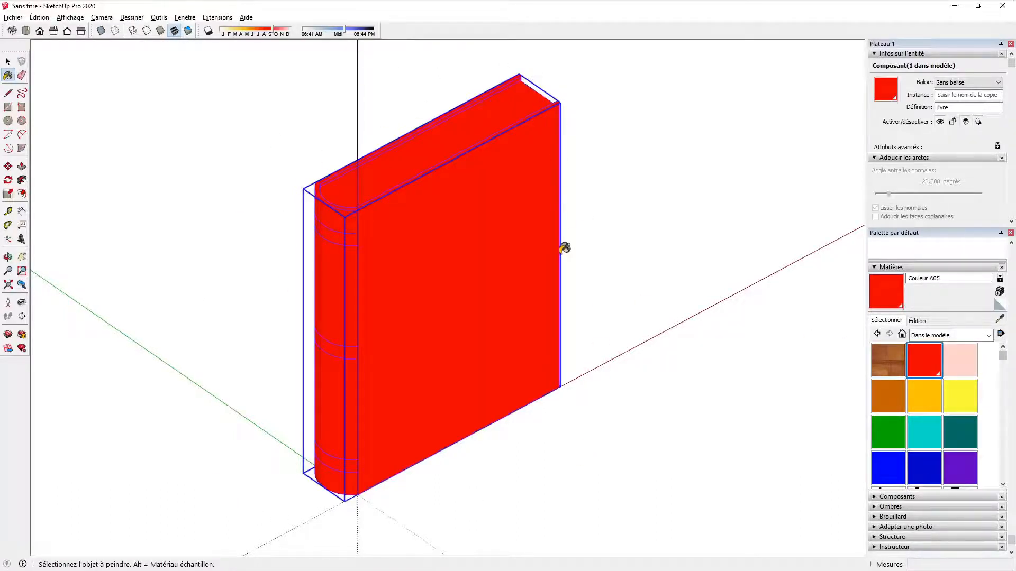
{"action": "key", "text": "space"}
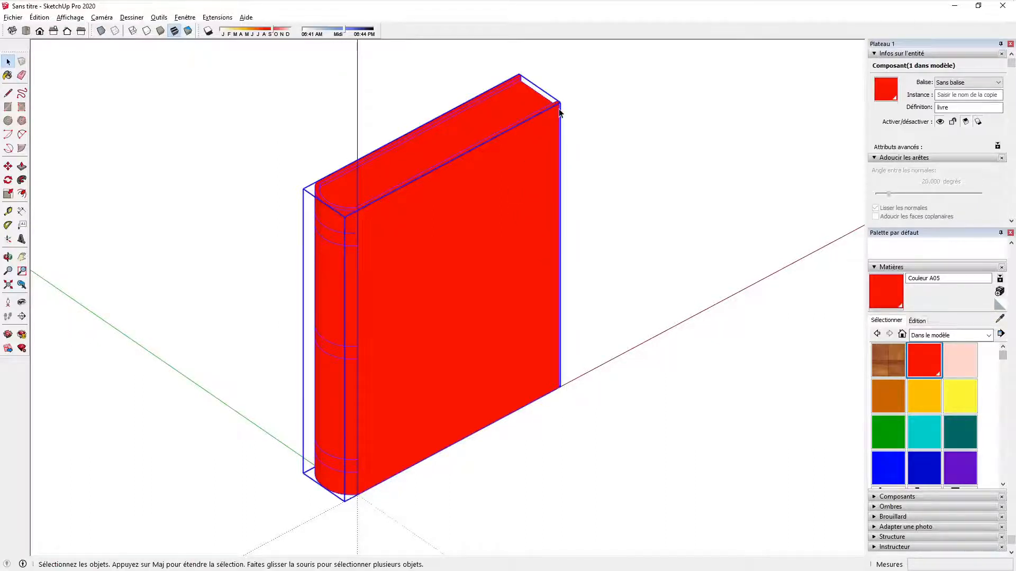
- Inside the component's cover group, paint the three spine bands yellow with Couleur E04, and close the component
{"action": "double_click", "coordinate": [559, 112]}
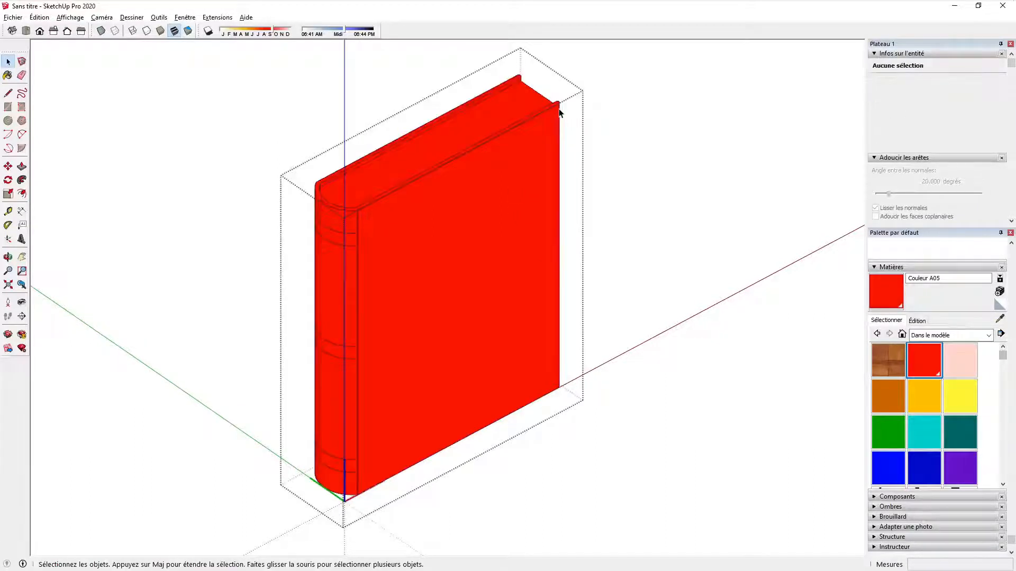
{"action": "left_click", "coordinate": [559, 112]}
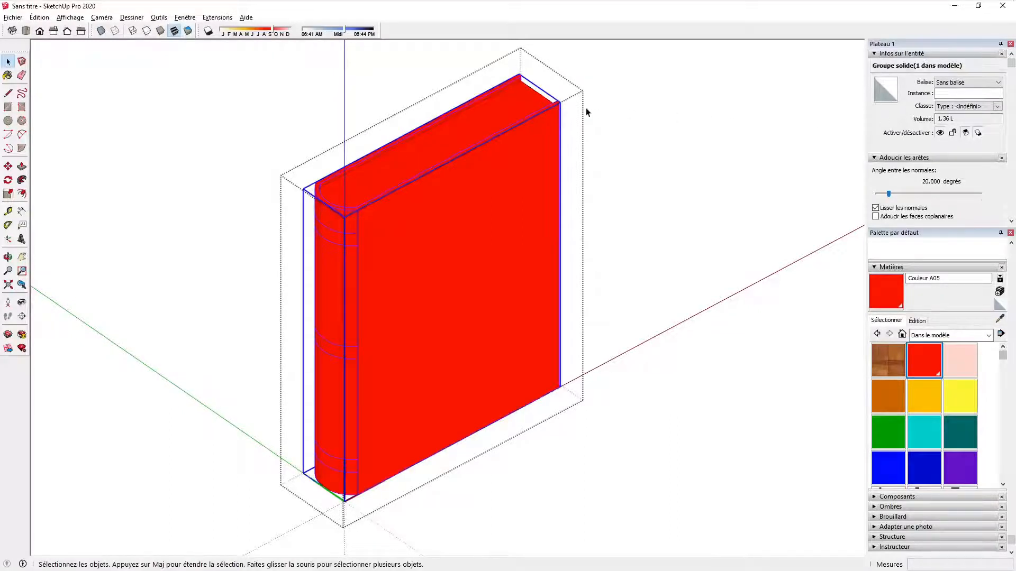
{"action": "left_click", "coordinate": [529, 100]}
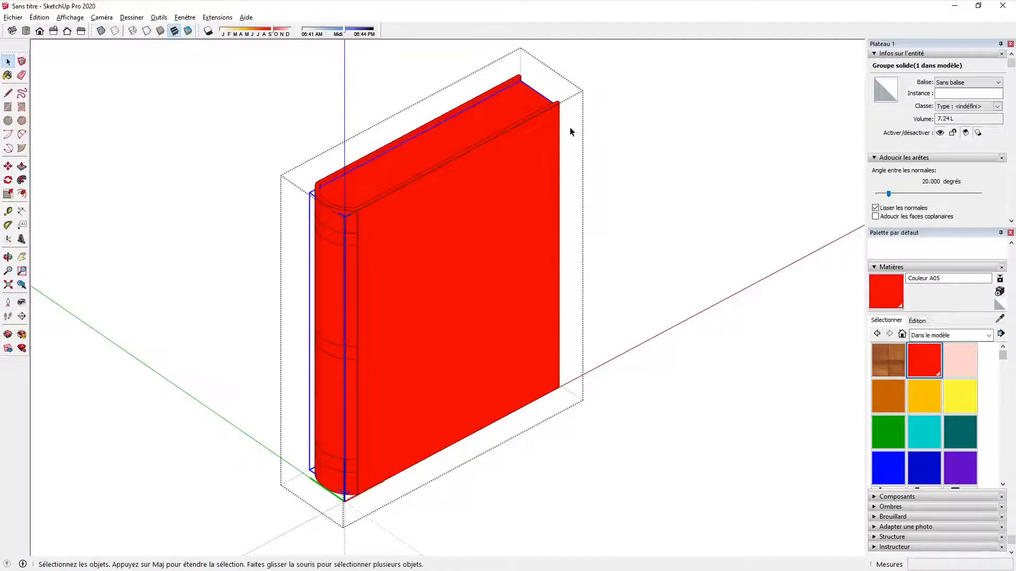
{"action": "left_click", "coordinate": [357, 245]}
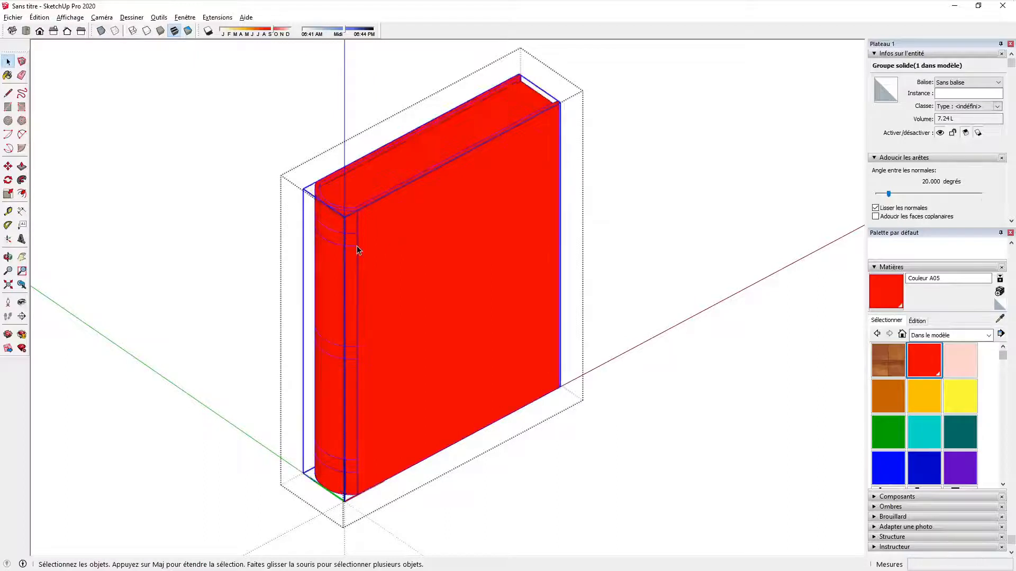
{"action": "key", "text": "Escape"}
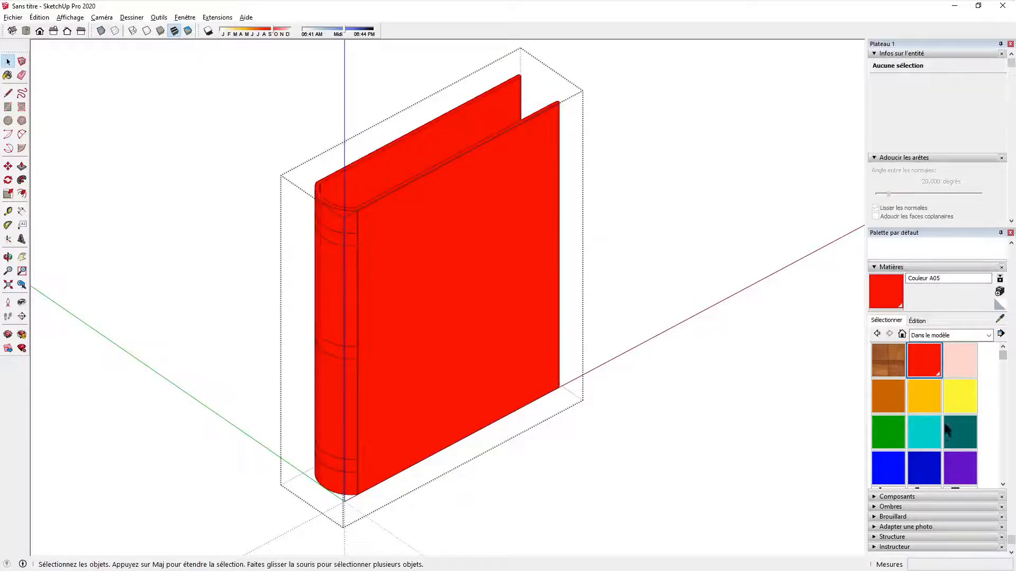
{"action": "left_click", "coordinate": [970, 394]}
{"action": "left_click", "coordinate": [349, 458]}
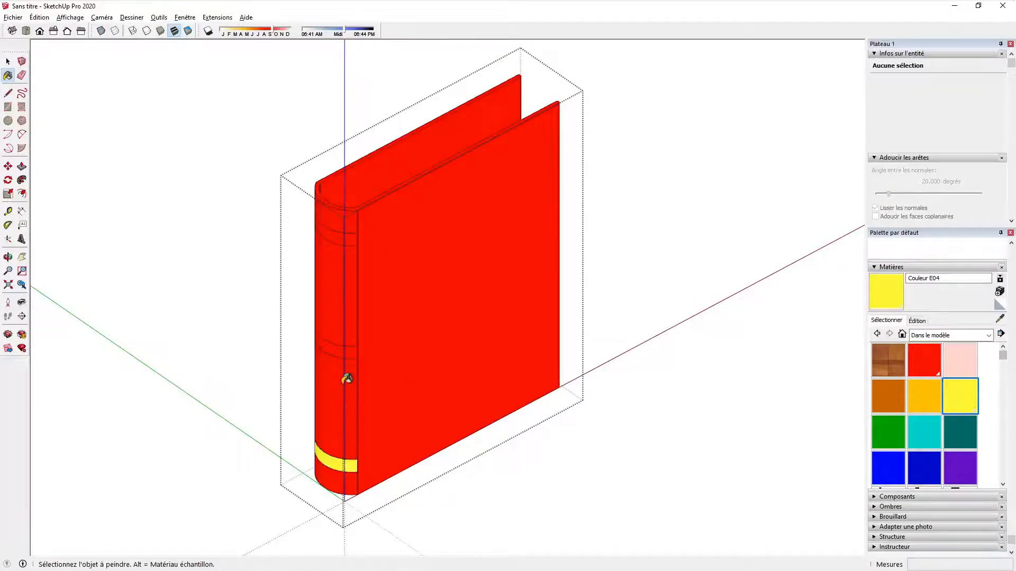
{"action": "left_click", "coordinate": [345, 349]}
{"action": "left_click", "coordinate": [353, 233]}
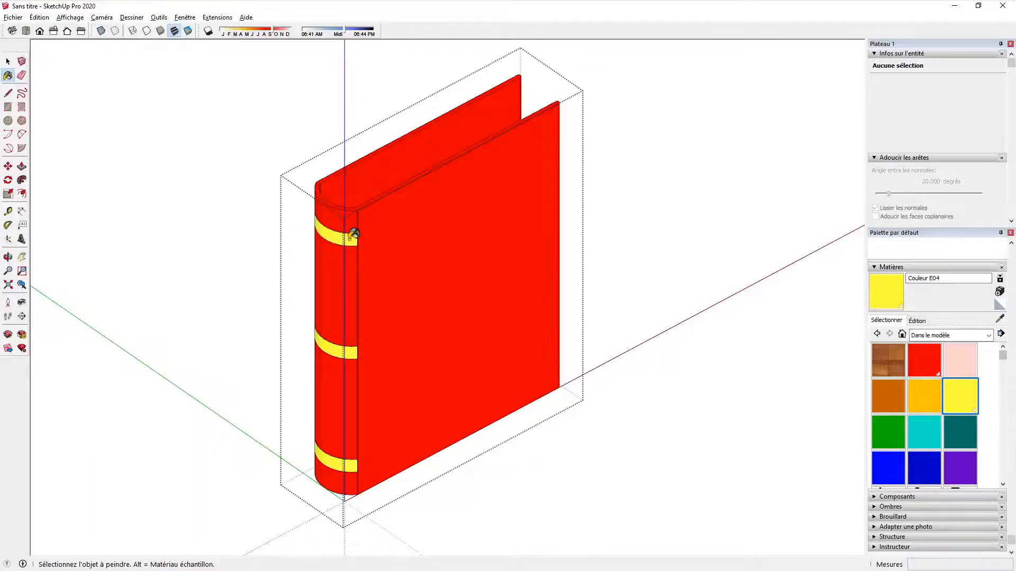
{"action": "key", "text": "space"}
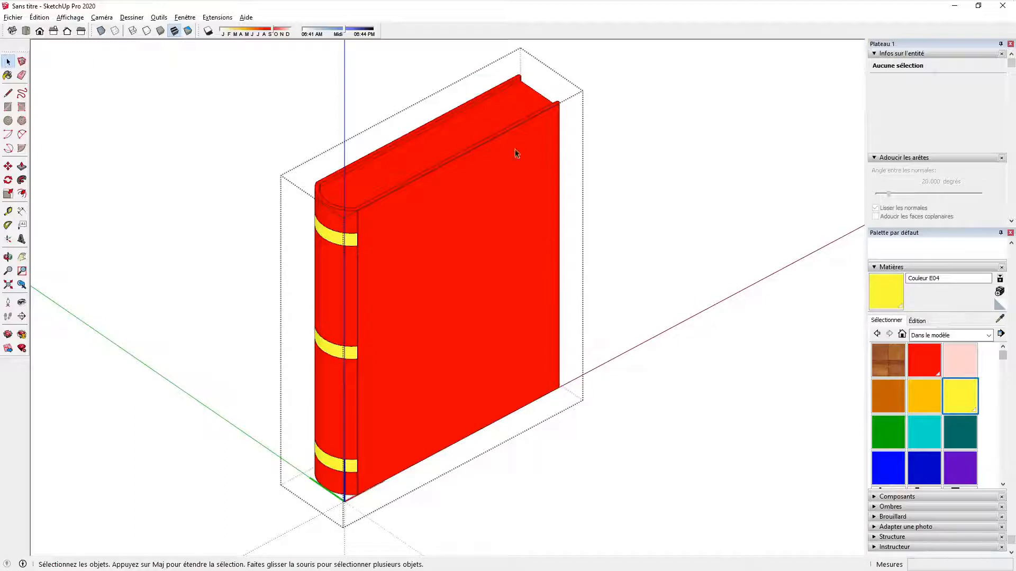
{"action": "left_click", "coordinate": [652, 228]}
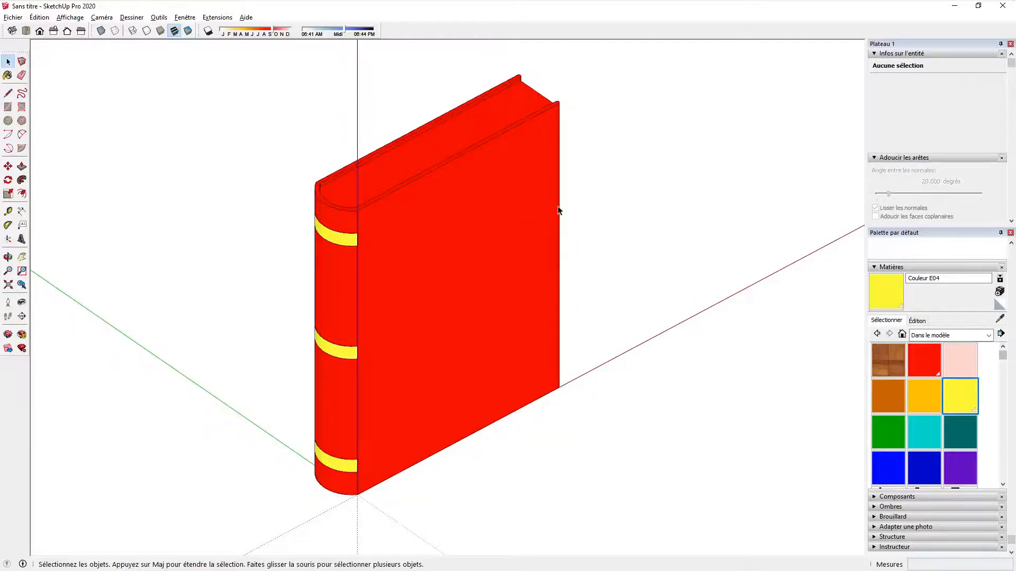
- Inside the component's page group, apply the Lignes noires 3 texture from the Motifs collection to the pages' fore-edge face
{"action": "middle_click_drag", "start_coordinate": [556, 212], "coordinate": [469, 260]}
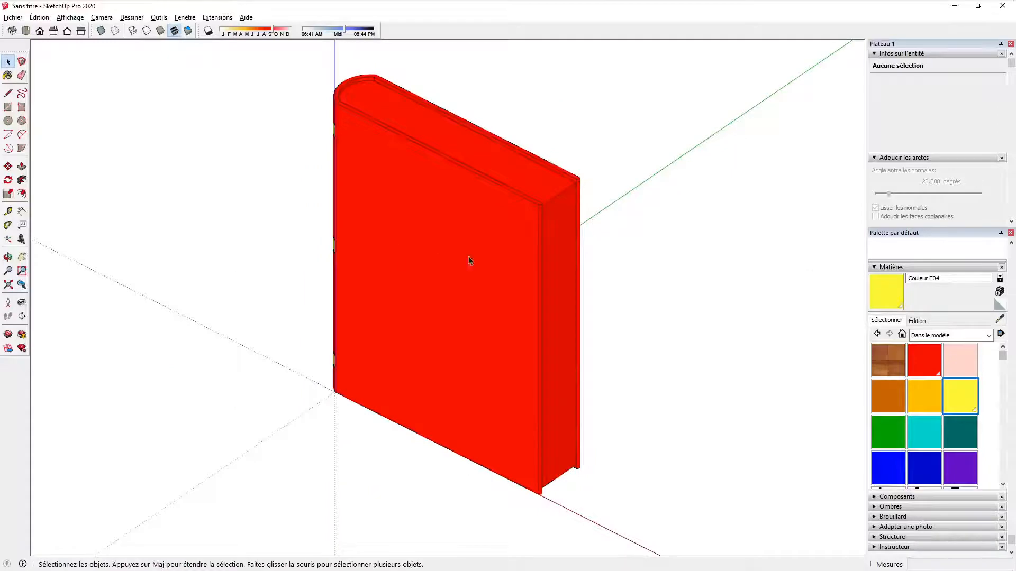
{"action": "double_click", "coordinate": [554, 235]}
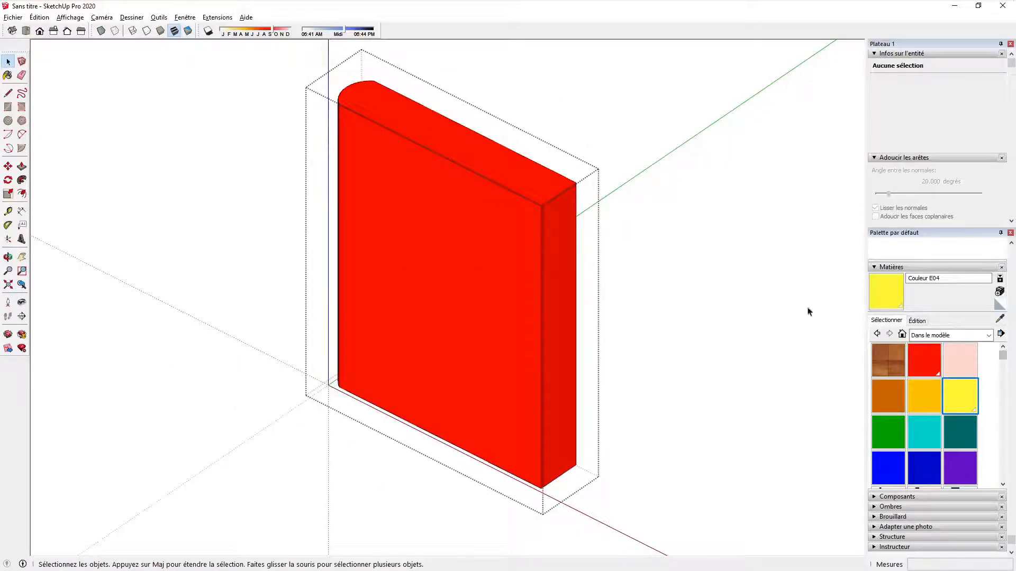
{"action": "scroll", "coordinate": [972, 476], "scroll_direction": "down", "scroll_amount": 5}
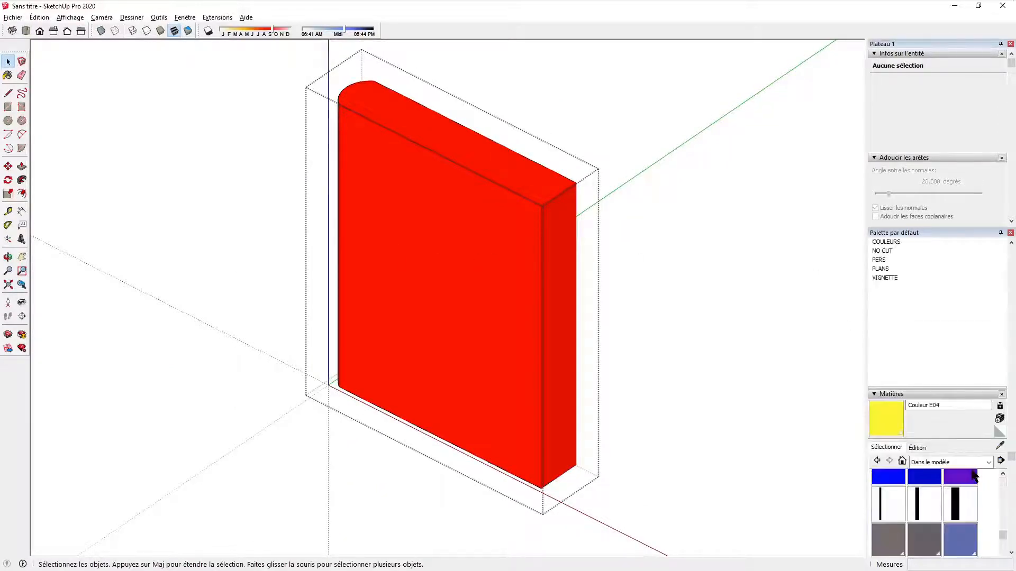
{"action": "scroll", "coordinate": [972, 476], "scroll_direction": "up", "scroll_amount": 2}
{"action": "left_click", "coordinate": [962, 504]}
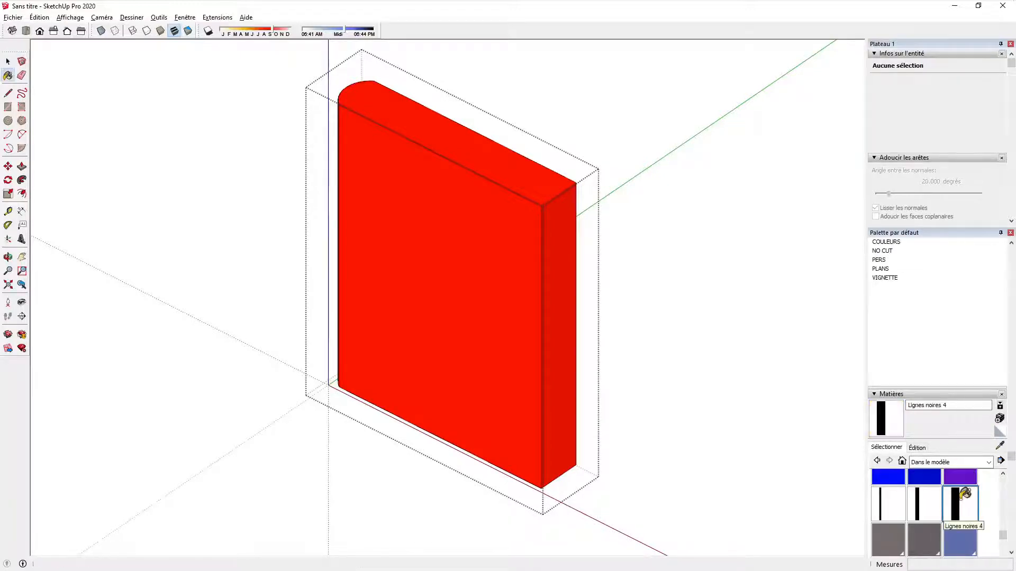
{"action": "left_click", "coordinate": [989, 463]}
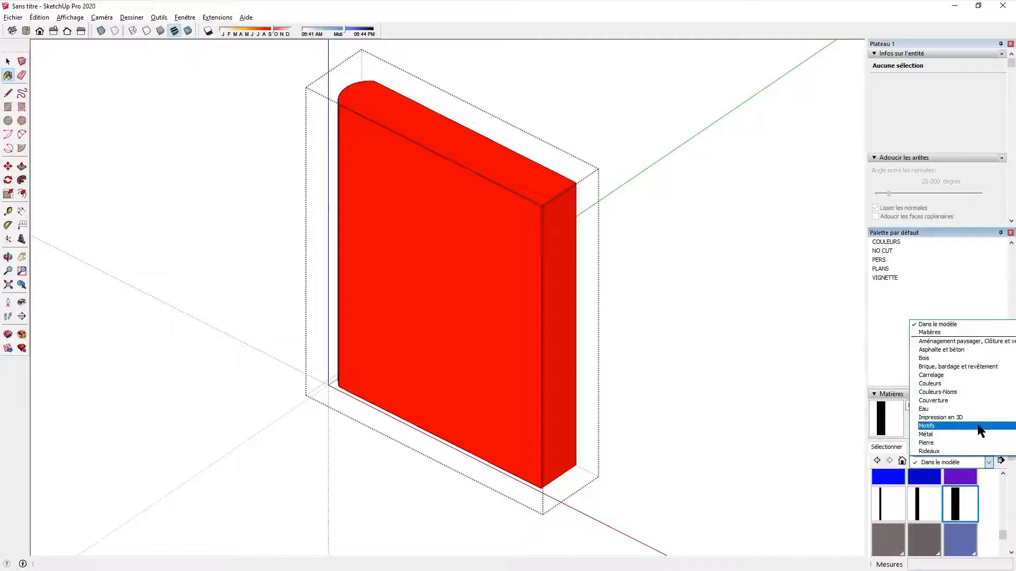
{"action": "left_click", "coordinate": [979, 426]}
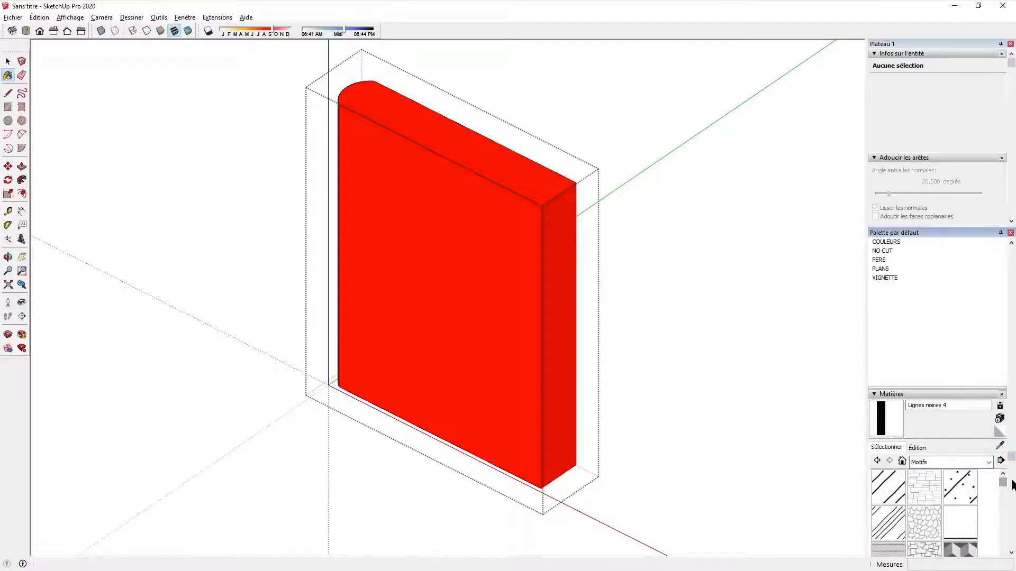
{"action": "scroll", "coordinate": [1011, 485], "scroll_direction": "down", "scroll_amount": 3}
{"action": "scroll", "coordinate": [978, 418], "scroll_direction": "down", "scroll_amount": 6}
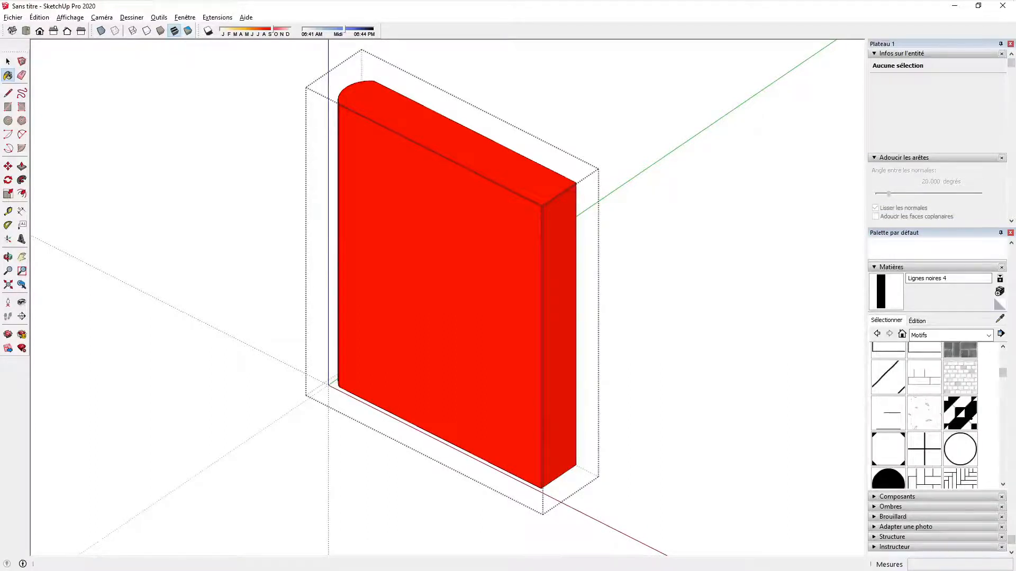
{"action": "scroll", "coordinate": [964, 405], "scroll_direction": "down", "scroll_amount": 3}
{"action": "scroll", "coordinate": [964, 405], "scroll_direction": "up", "scroll_amount": 3}
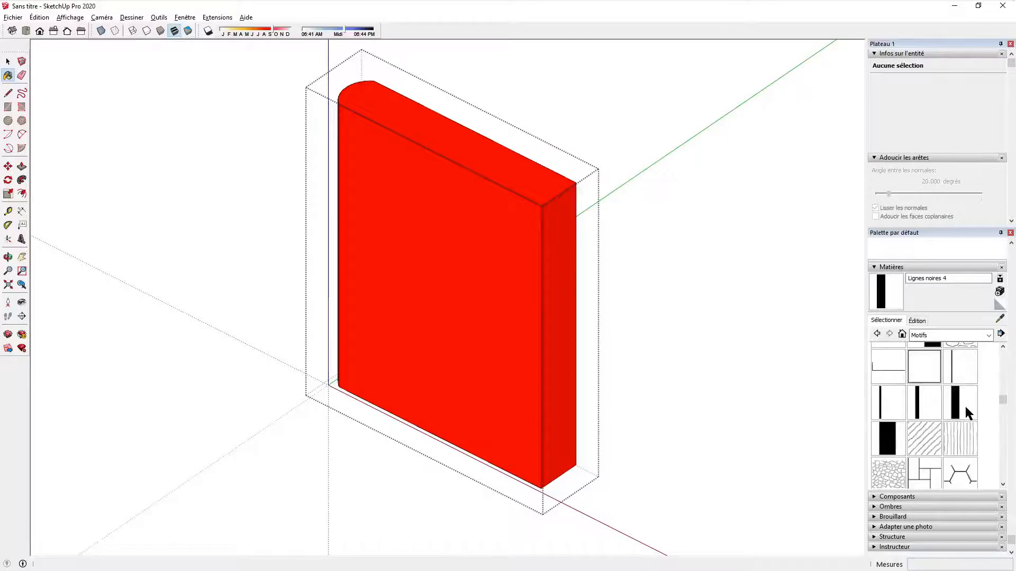
{"action": "left_click", "coordinate": [935, 401]}
{"action": "left_click", "coordinate": [563, 197]}
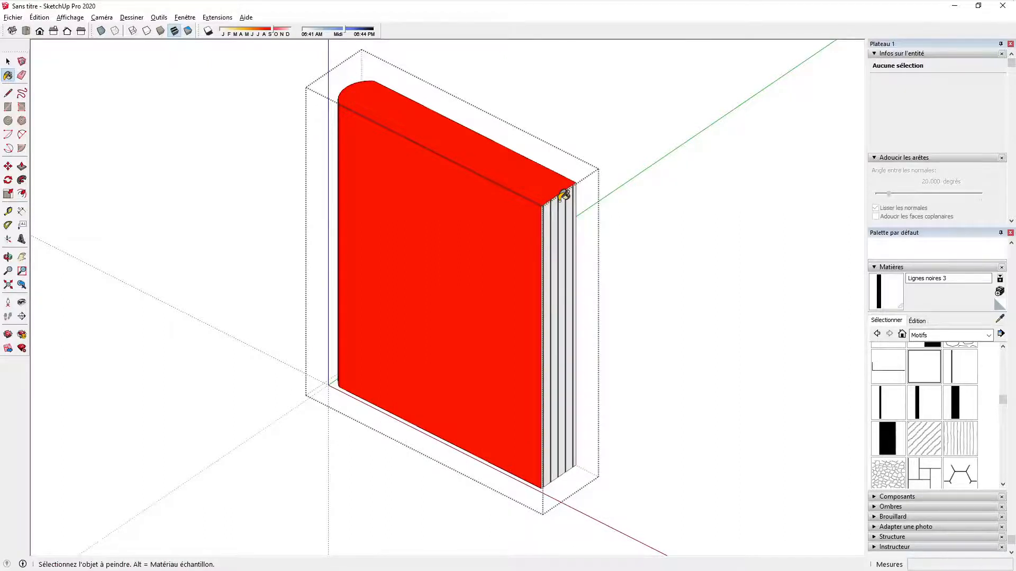
- Enter texture positioning on the pages' fore-edge face and shift the line texture toward the face's upper corner beside the near cover
{"action": "scroll", "coordinate": [560, 211], "scroll_direction": "up", "scroll_amount": 6}
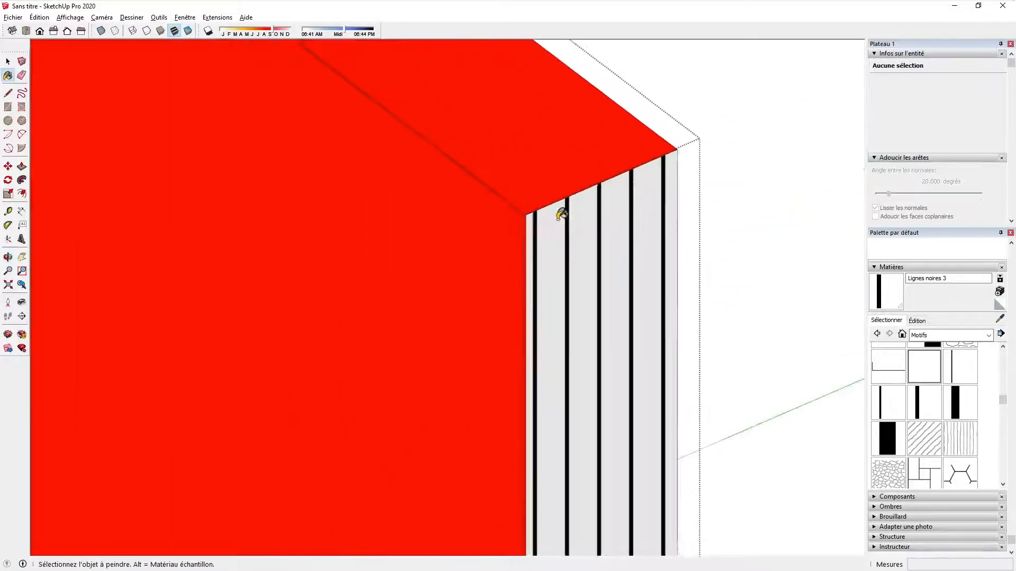
{"action": "key", "text": "space"}
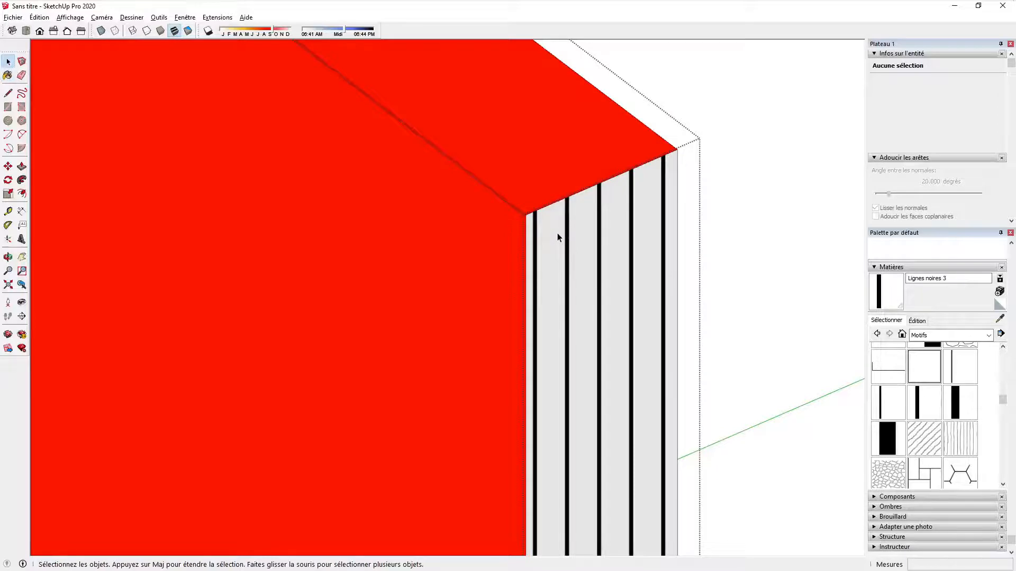
{"action": "middle_click_drag", "start_coordinate": [573, 245], "coordinate": [559, 178], "text": "shift"}
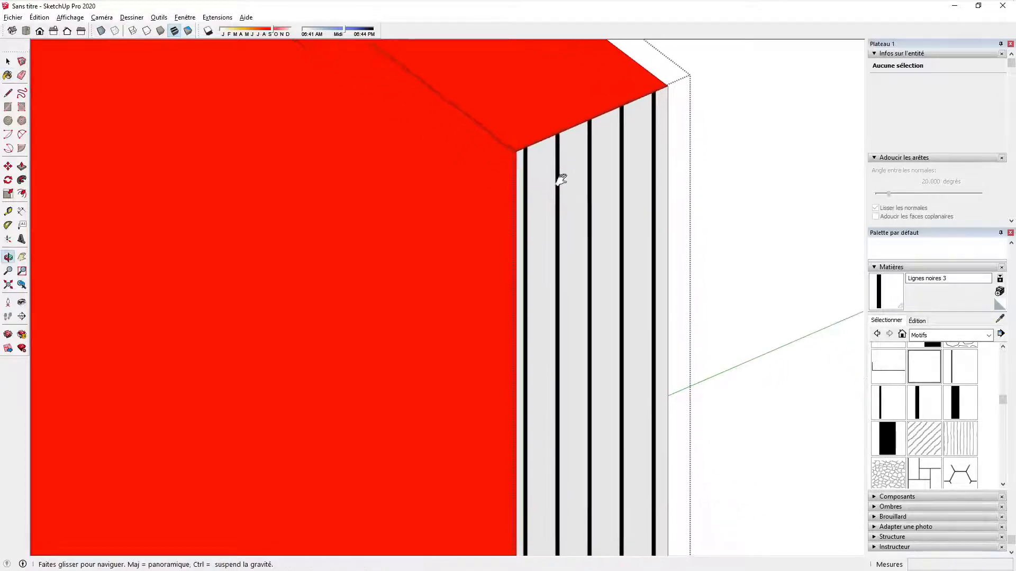
{"action": "left_click", "coordinate": [564, 184]}
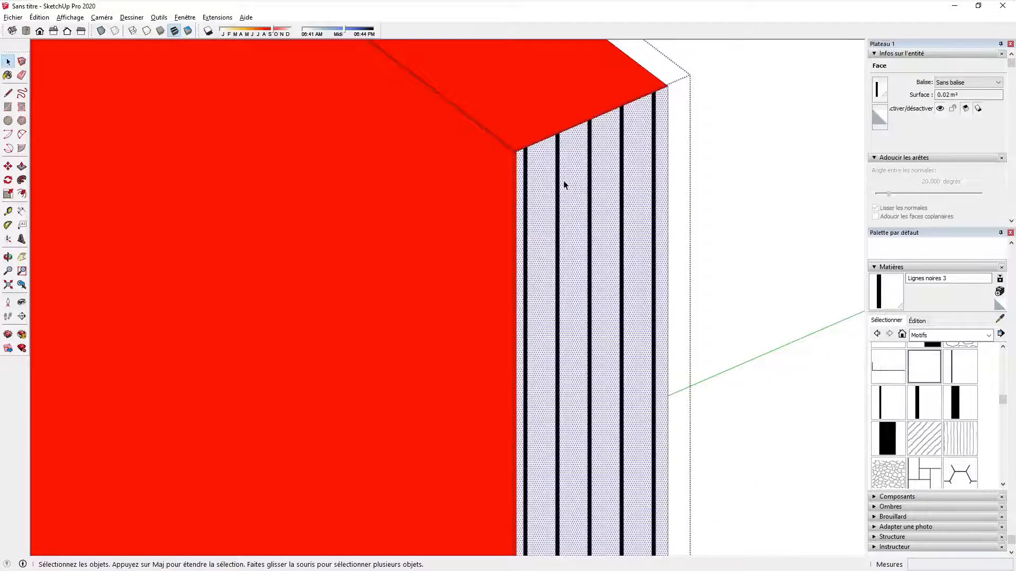
{"action": "right_click", "coordinate": [564, 184]}
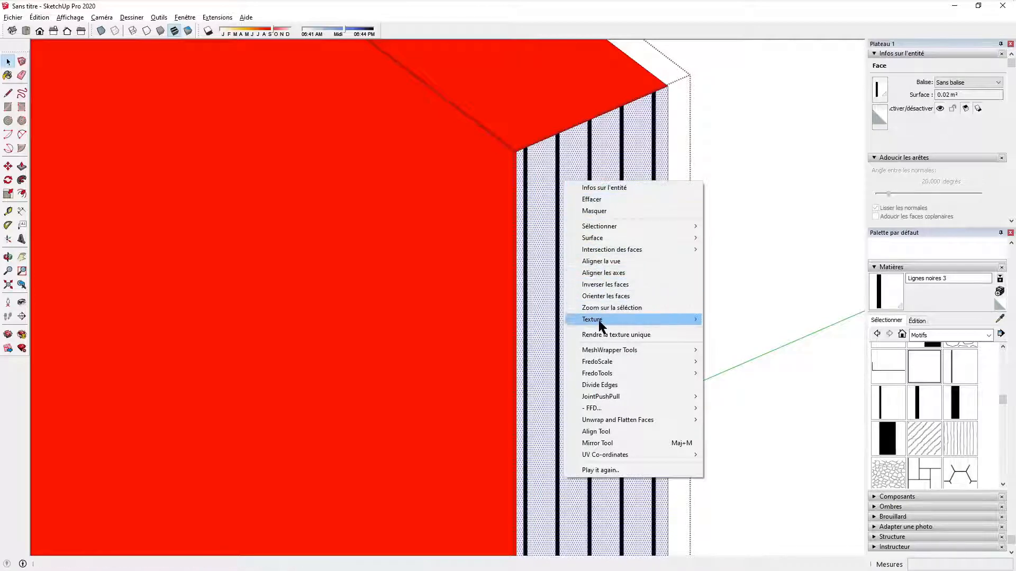
{"action": "mouse_move", "coordinate": [599, 322]}
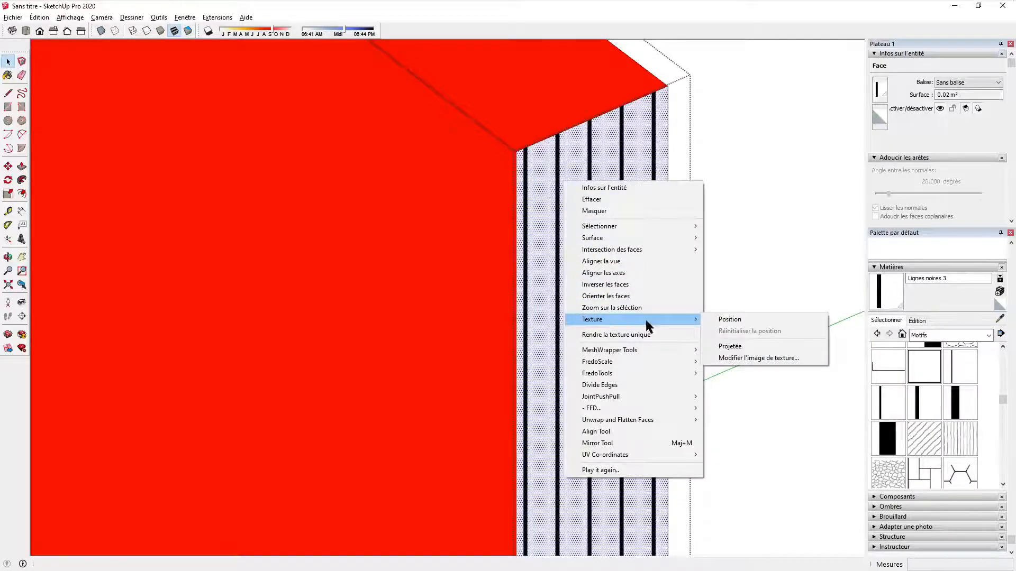
{"action": "left_click", "coordinate": [730, 319]}
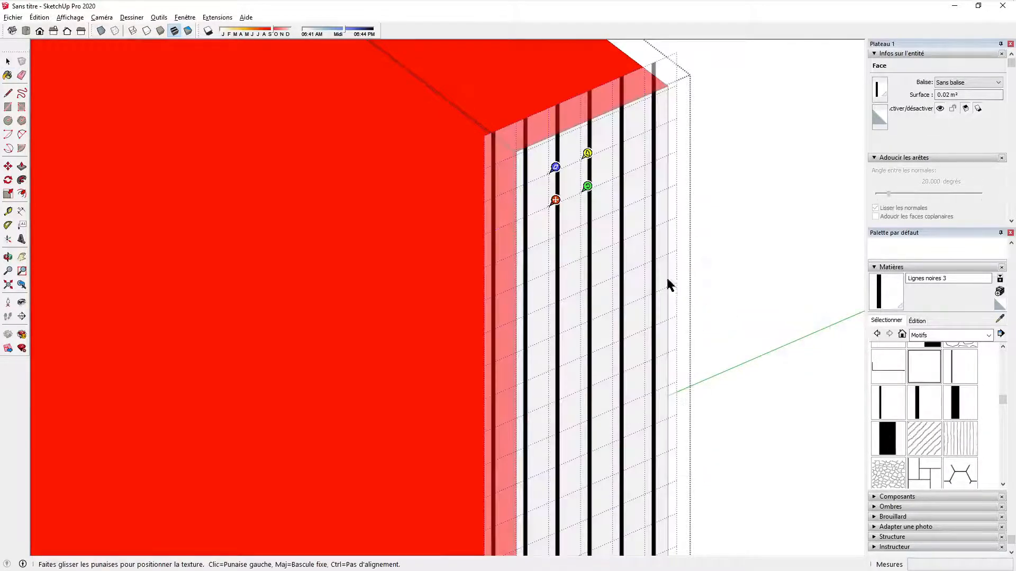
{"action": "middle_click_drag", "start_coordinate": [639, 256], "coordinate": [527, 233]}
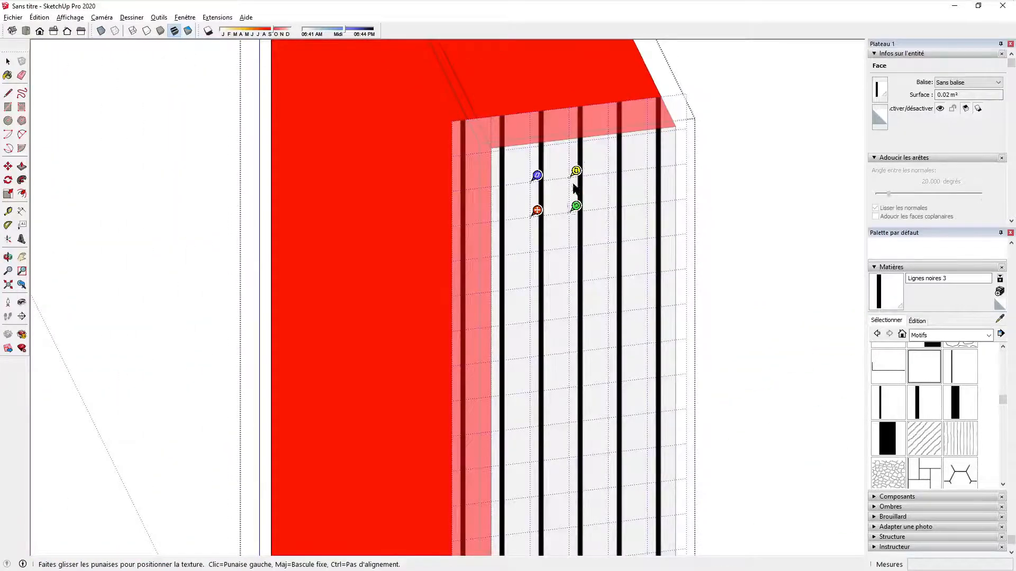
{"action": "scroll", "coordinate": [576, 180], "scroll_direction": "up", "scroll_amount": 5}
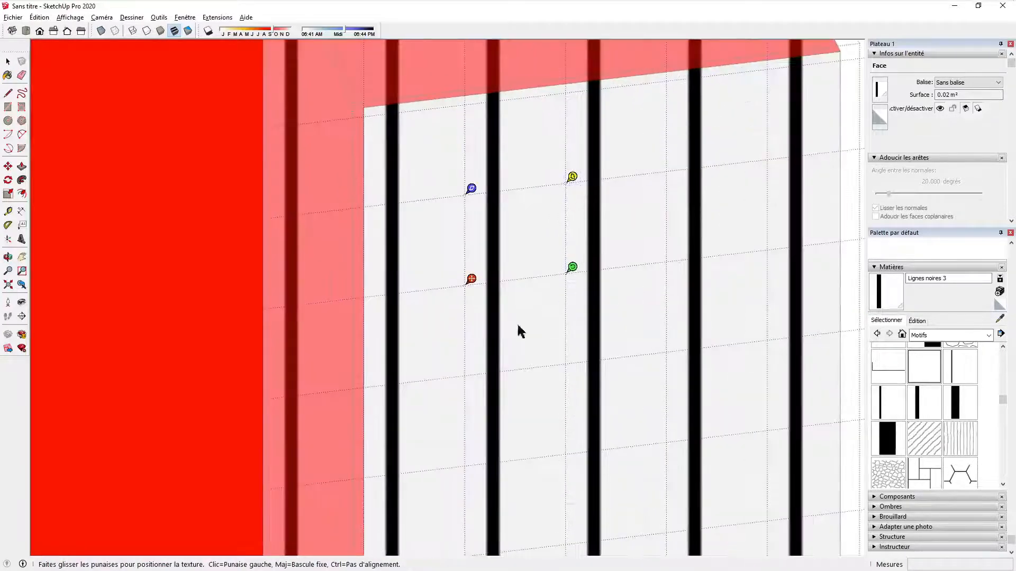
{"action": "scroll", "coordinate": [521, 227], "scroll_direction": "down", "scroll_amount": 1}
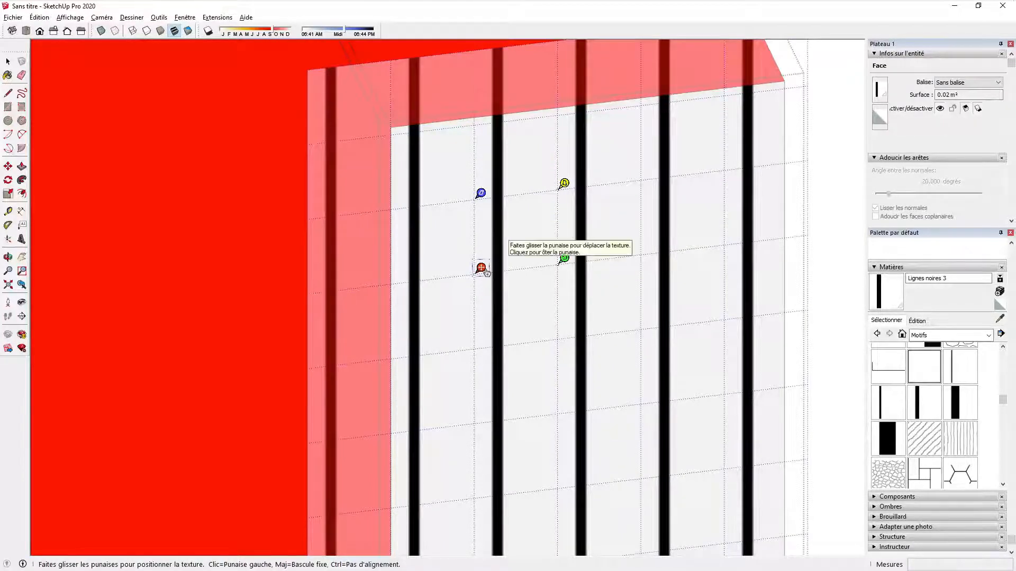
{"action": "middle_click_drag", "start_coordinate": [481, 269], "coordinate": [421, 223], "text": "shift"}
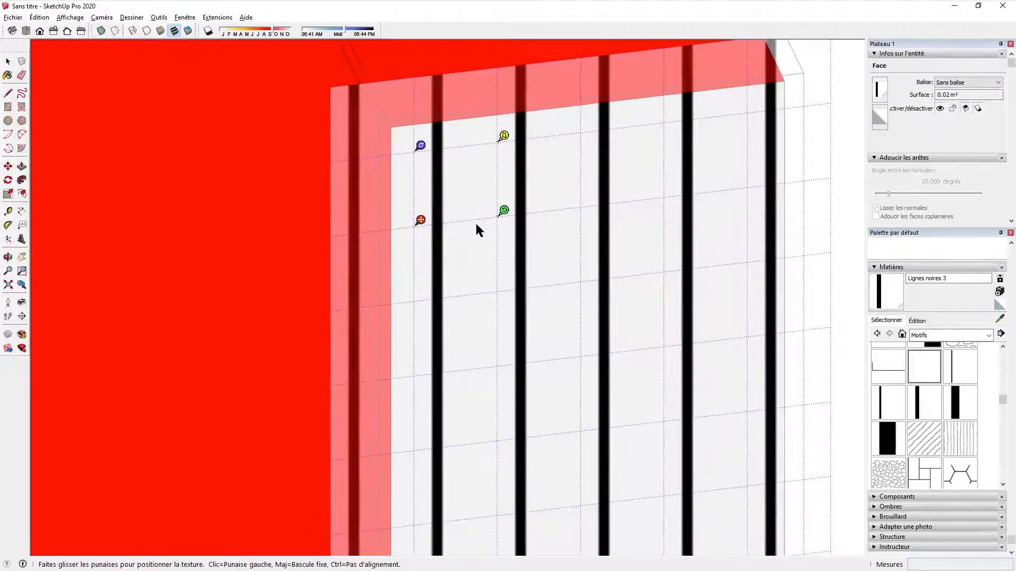
- Scale the fore-edge line texture down to roughly a third of its size, keeping the lines vertical, and finish positioning it
{"action": "scroll", "coordinate": [470, 209], "scroll_direction": "up", "scroll_amount": 1}
{"action": "scroll", "coordinate": [469, 211], "scroll_direction": "up", "scroll_amount": 3}
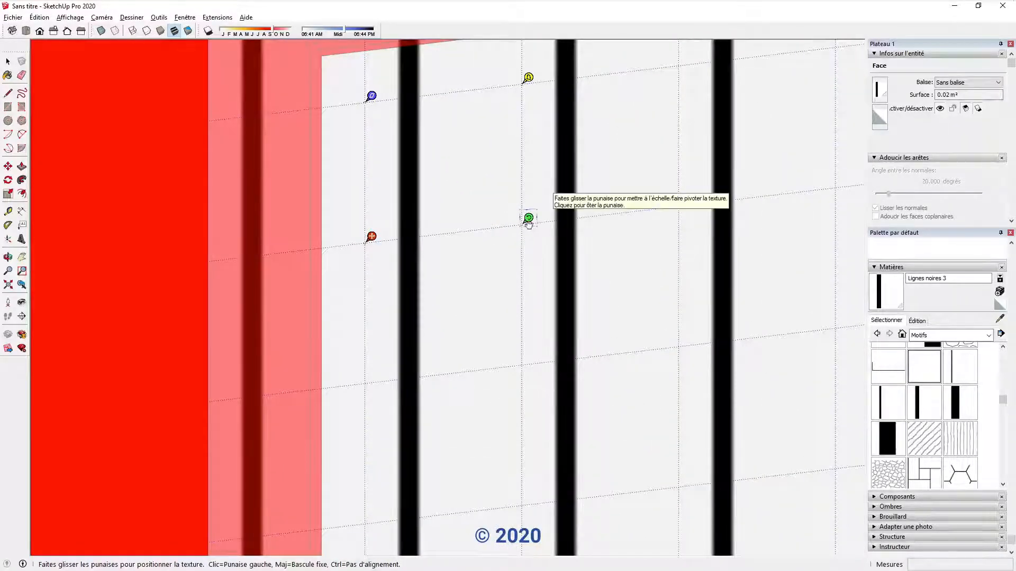
{"action": "left_click_drag", "start_coordinate": [529, 220], "coordinate": [416, 233]}
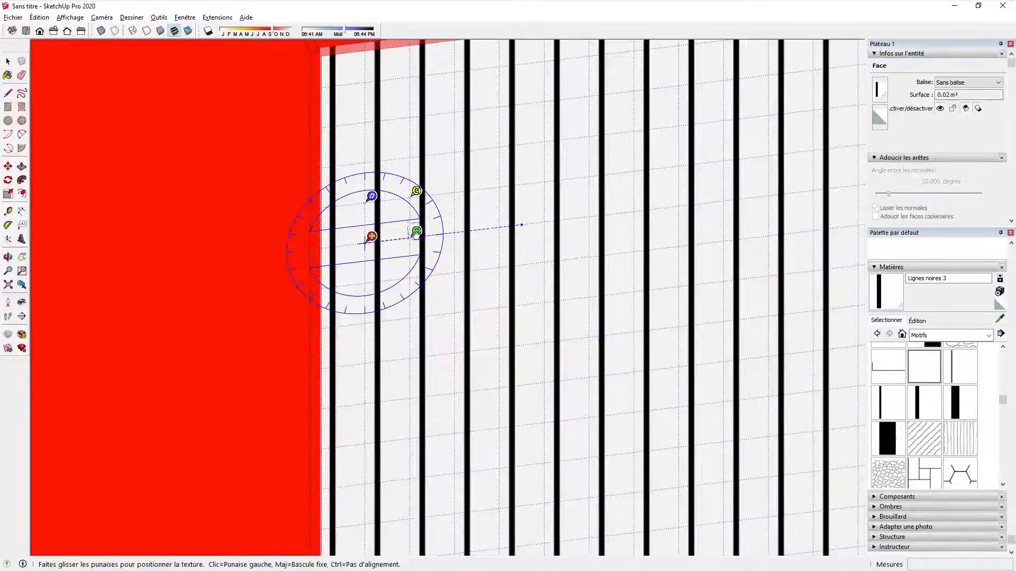
{"action": "scroll", "coordinate": [484, 229], "scroll_direction": "down", "scroll_amount": 5}
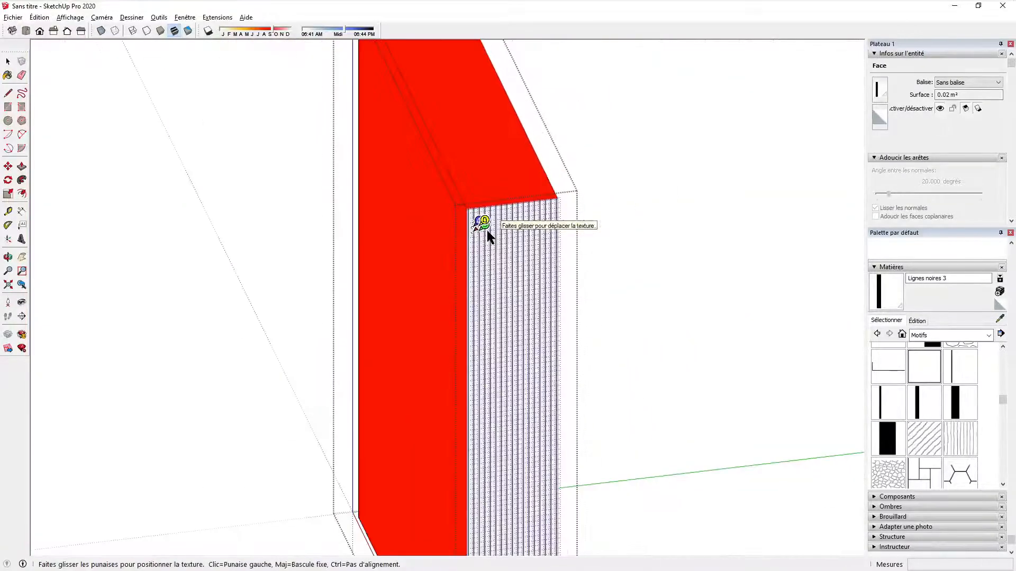
{"action": "scroll", "coordinate": [487, 231], "scroll_direction": "down", "scroll_amount": 1}
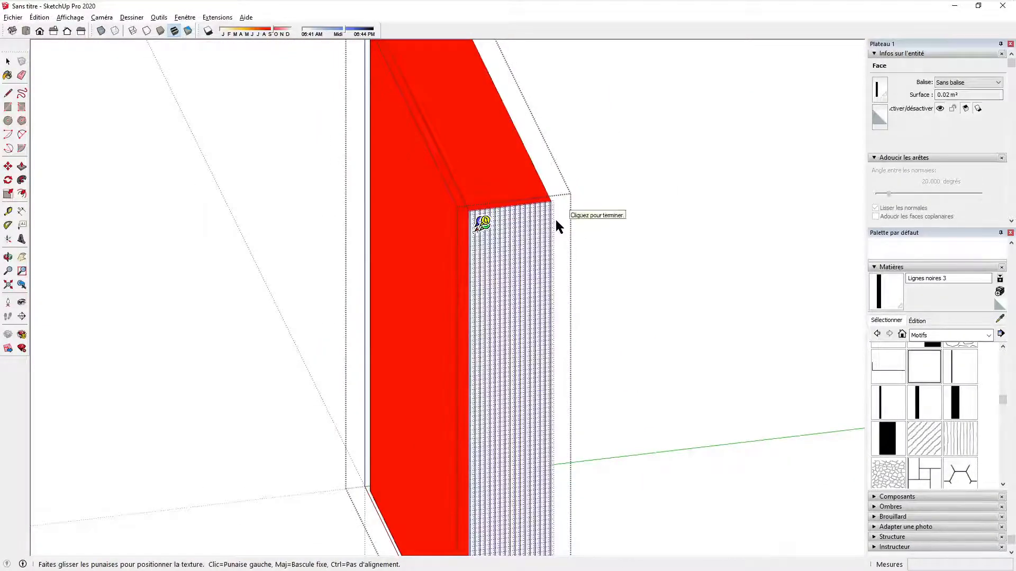
{"action": "left_click", "coordinate": [556, 221]}
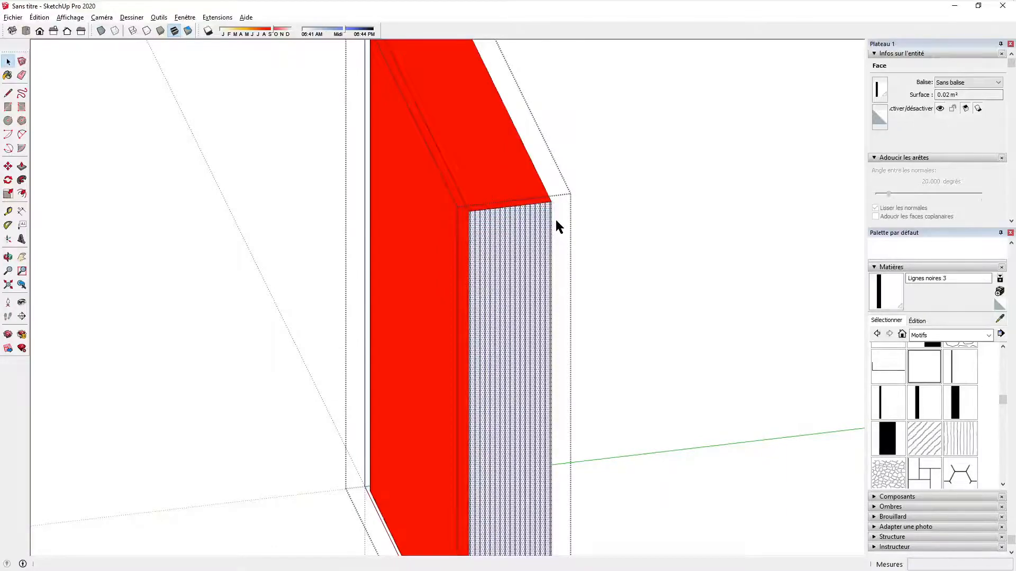
- Sample the rescaled line texture from the fore-edge face and apply it to the top face of the pages
{"action": "scroll", "coordinate": [496, 218], "scroll_direction": "up", "scroll_amount": 3}
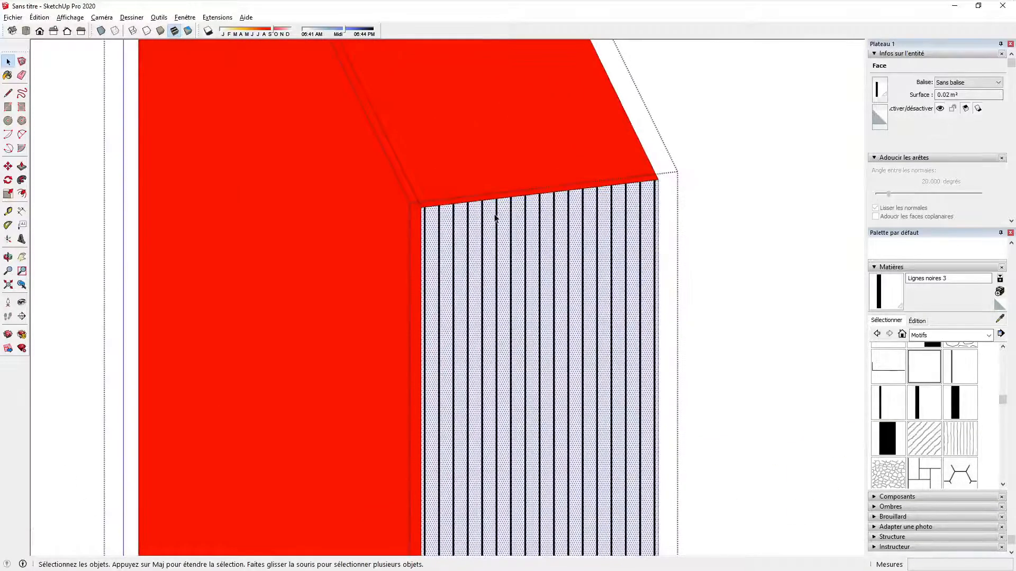
{"action": "scroll", "coordinate": [496, 218], "scroll_direction": "down", "scroll_amount": 2}
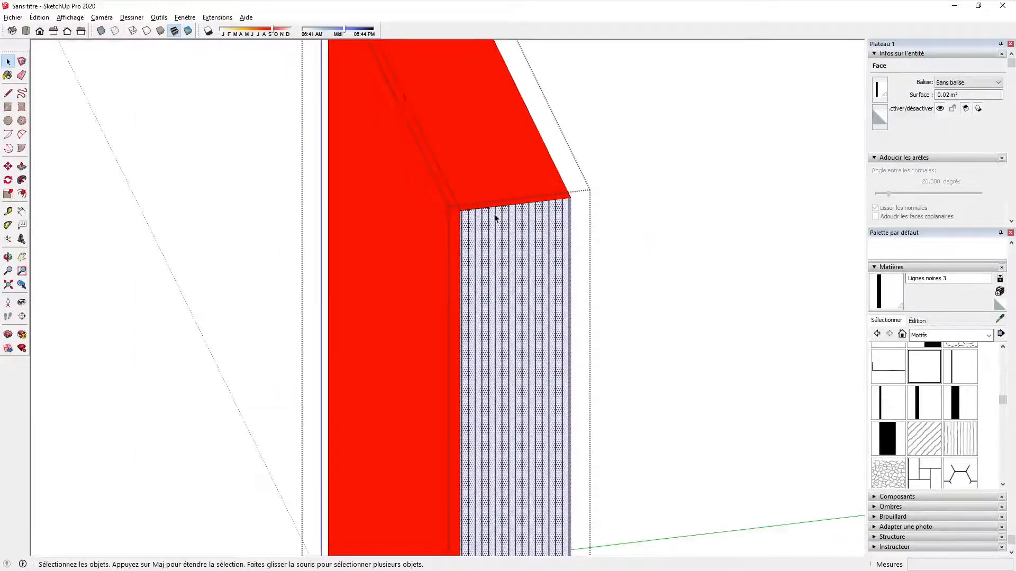
{"action": "scroll", "coordinate": [494, 216], "scroll_direction": "down", "scroll_amount": 1}
{"action": "middle_click_drag", "start_coordinate": [490, 225], "coordinate": [581, 253], "text": "shift"}
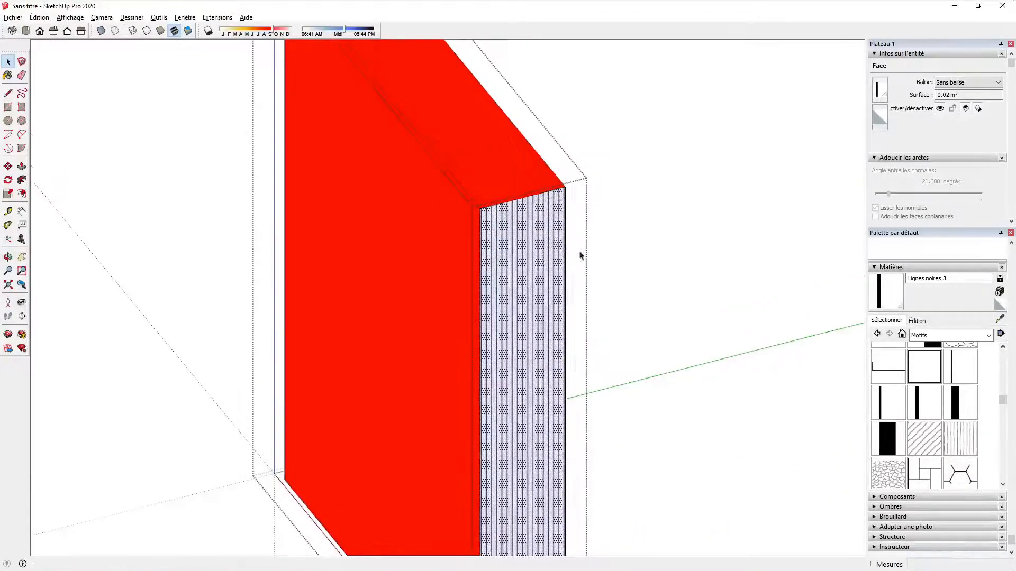
{"action": "key", "text": "b"}
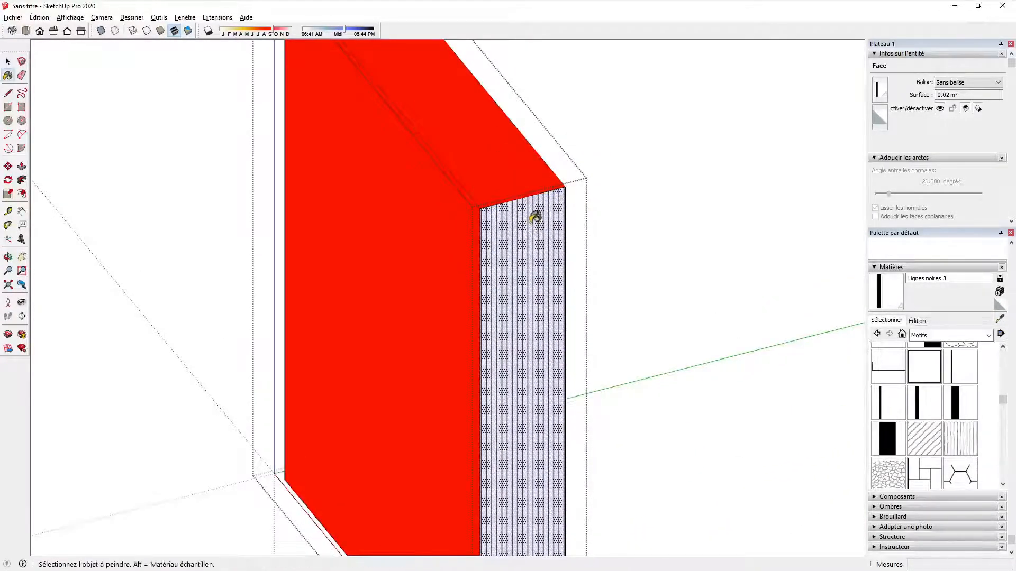
{"action": "key", "text": "alt"}
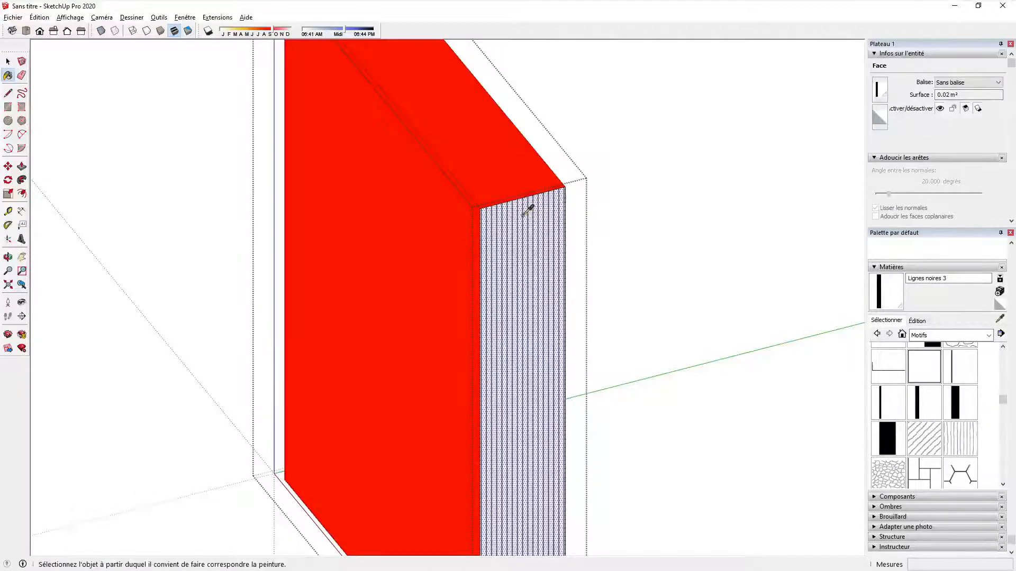
{"action": "left_click", "coordinate": [507, 173]}
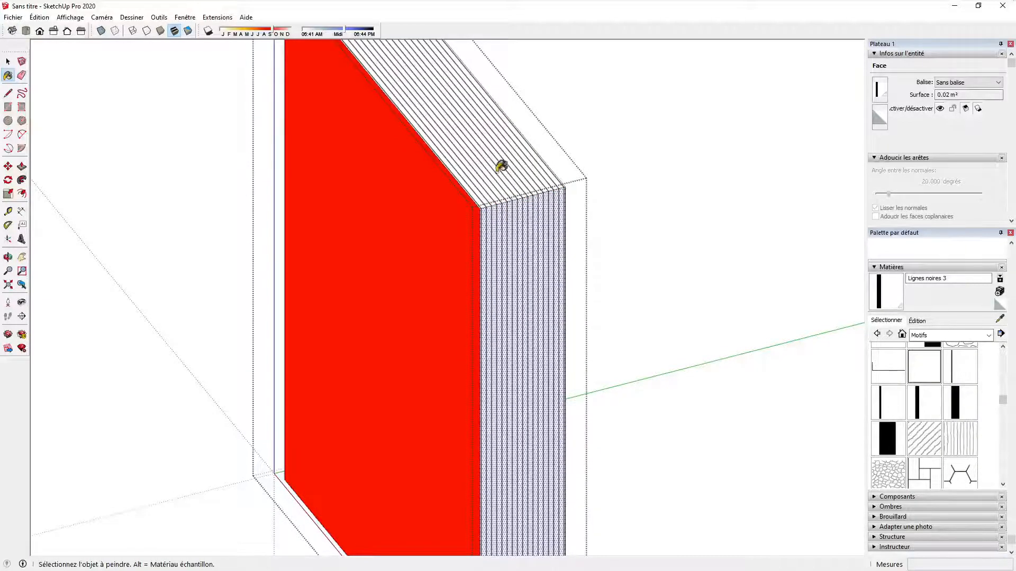
- Apply the same sampled line texture to the bottom face of the pages
{"action": "scroll", "coordinate": [511, 200], "scroll_direction": "down", "scroll_amount": 5}
{"action": "middle_click_drag", "start_coordinate": [512, 318], "coordinate": [528, 55]}
{"action": "scroll", "coordinate": [510, 408], "scroll_direction": "up", "scroll_amount": 6}
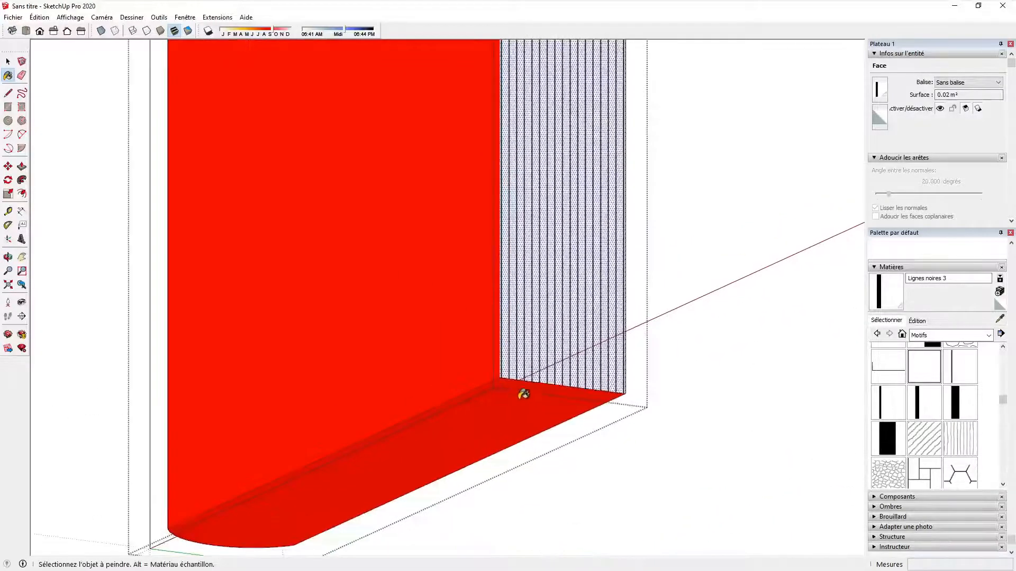
{"action": "left_click", "coordinate": [528, 389]}
{"action": "middle_click_drag", "start_coordinate": [528, 389], "coordinate": [538, 321]}
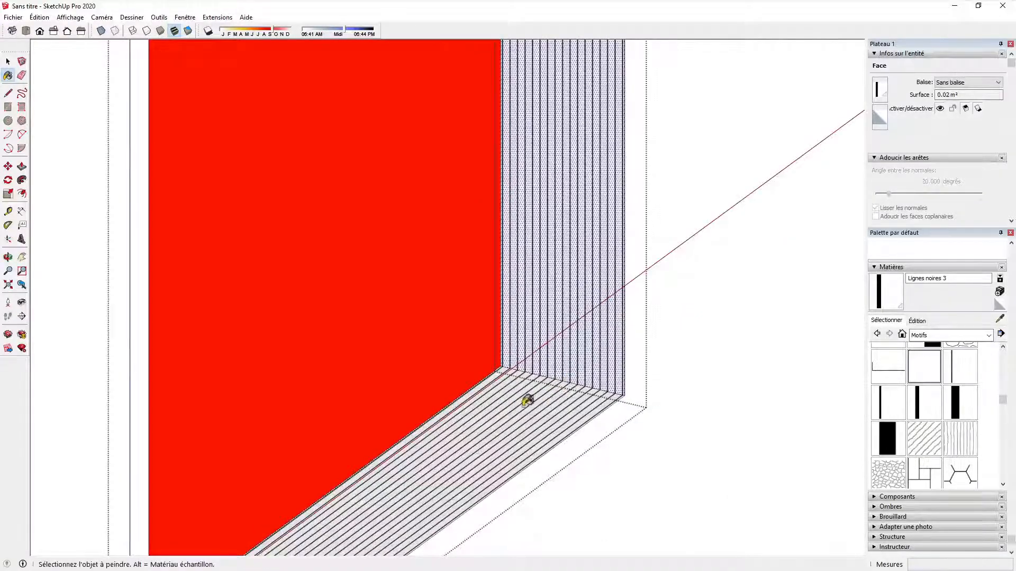
{"action": "scroll", "coordinate": [526, 362], "scroll_direction": "up", "scroll_amount": 3}
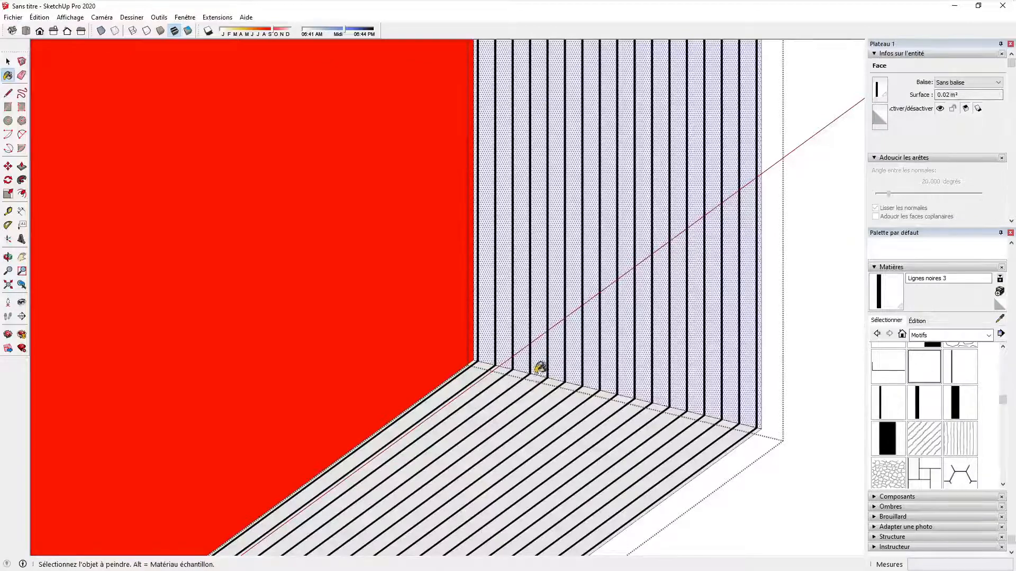
- Stop painting and close the page group and the book component
{"action": "key", "text": "space"}
{"action": "scroll", "coordinate": [545, 341], "scroll_direction": "down", "scroll_amount": 3}
{"action": "middle_click_drag", "start_coordinate": [549, 333], "coordinate": [662, 279]}
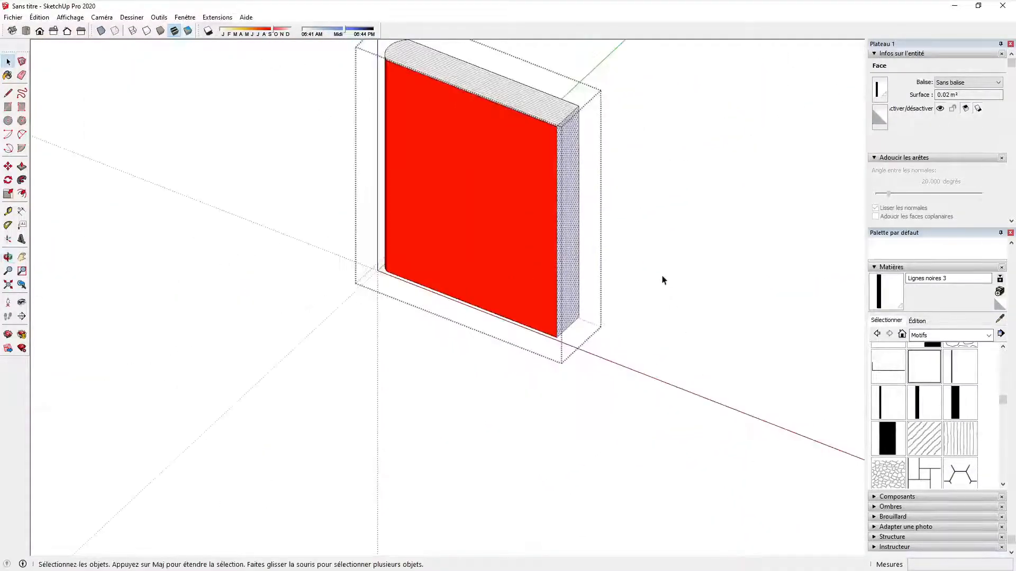
{"action": "left_click", "coordinate": [644, 261]}
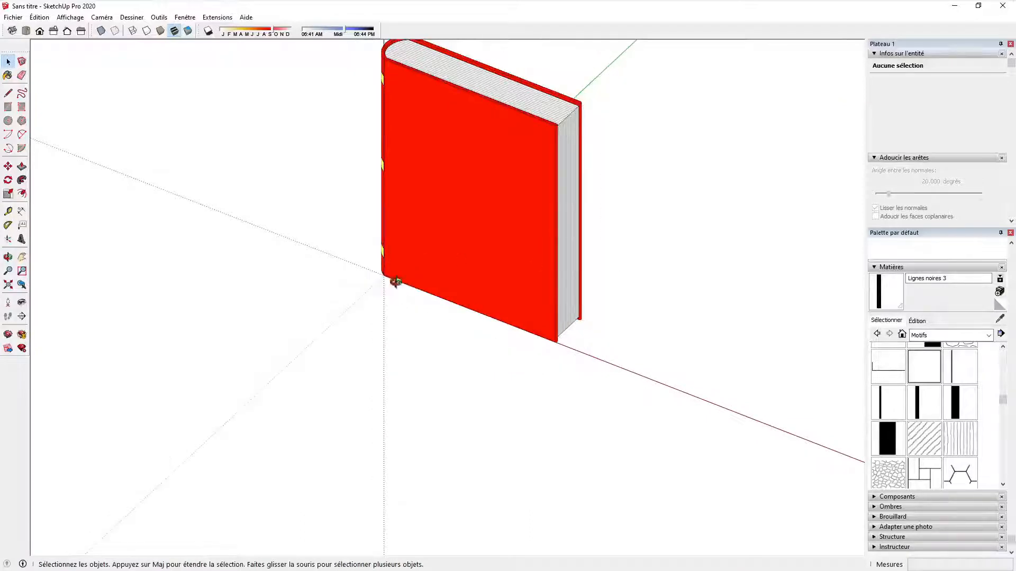
- Copy the book component about 11.21 cm along the green axis, beside the original
{"action": "middle_click_drag", "start_coordinate": [395, 281], "coordinate": [548, 331]}
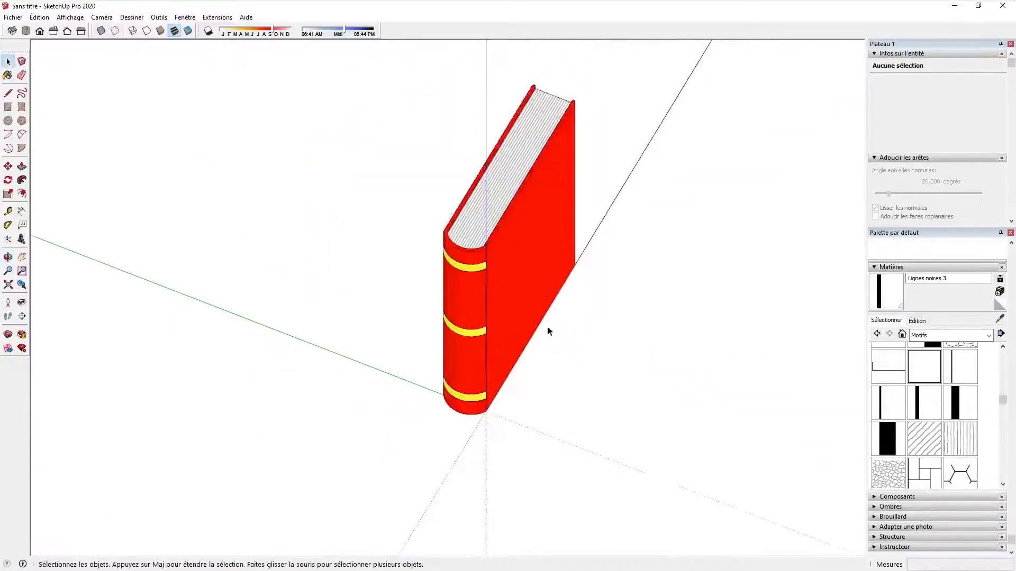
{"action": "left_click", "coordinate": [514, 307]}
{"action": "key", "text": "m"}
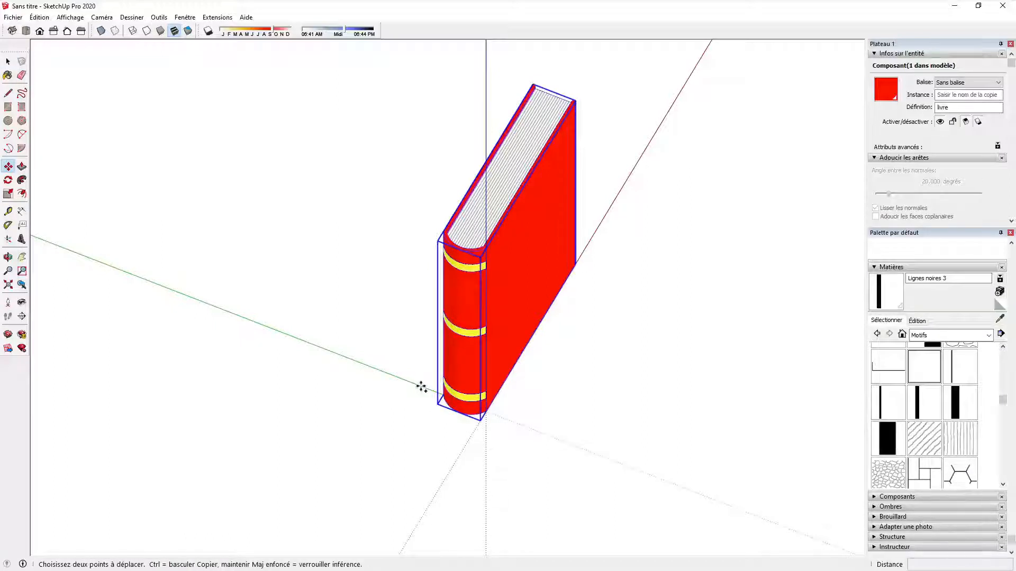
{"action": "key", "text": "ctrl"}
{"action": "left_click", "coordinate": [421, 388]}
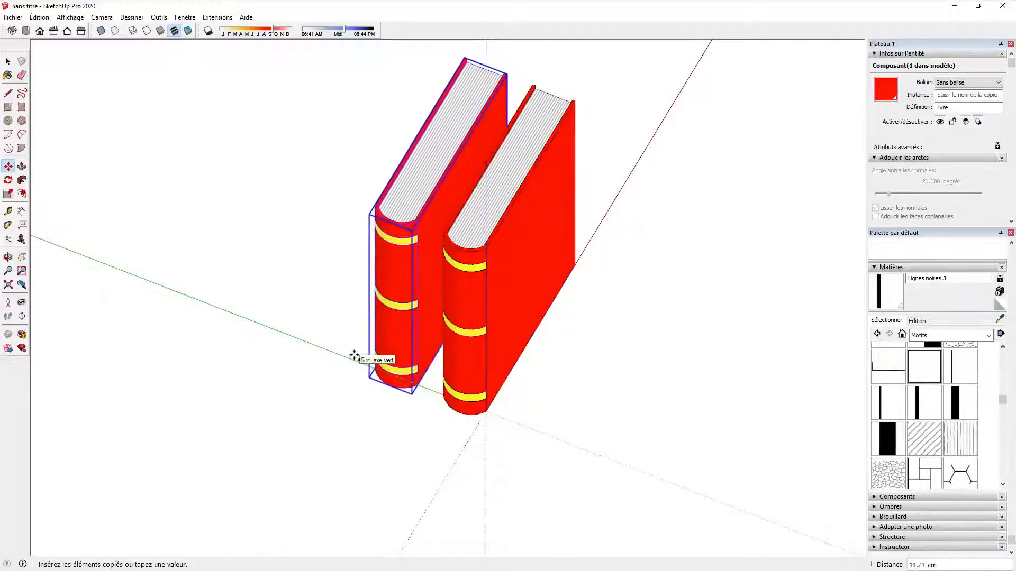
{"action": "left_click", "coordinate": [354, 356]}
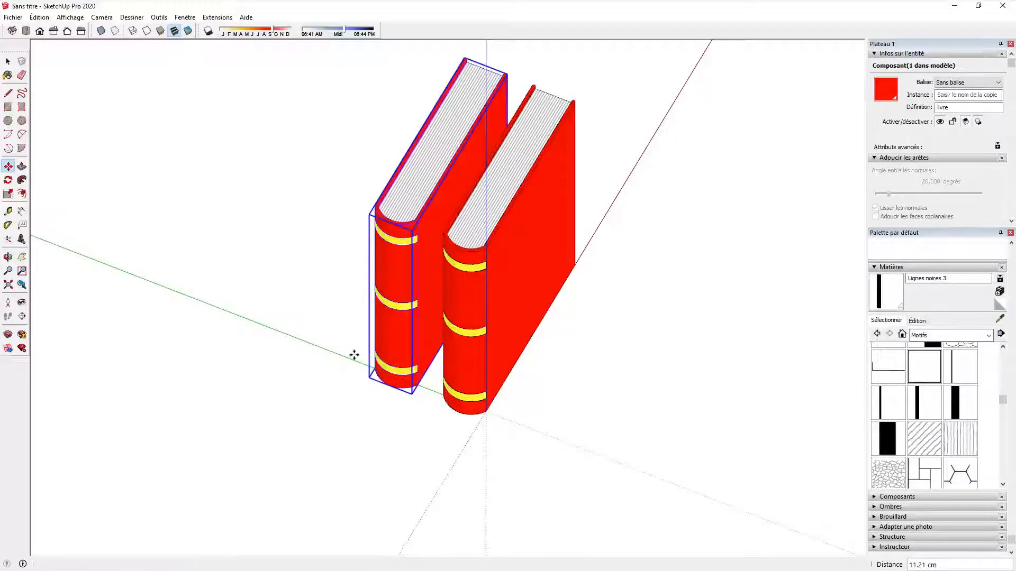
- Paint the copied book orange with Couleur C05 from the Couleurs collection and clear the selection
{"action": "left_click", "coordinate": [945, 335]}
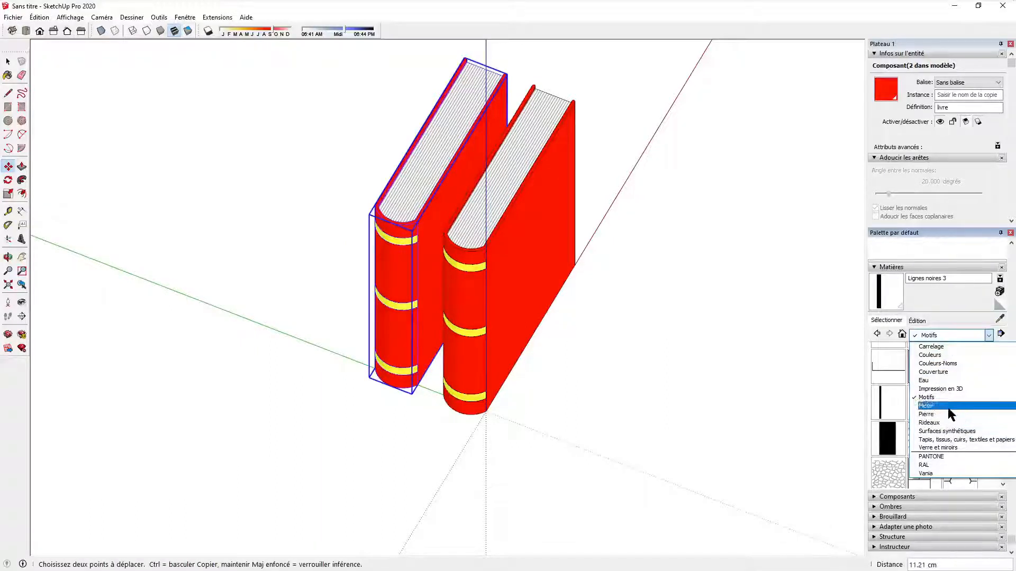
{"action": "left_click", "coordinate": [942, 355]}
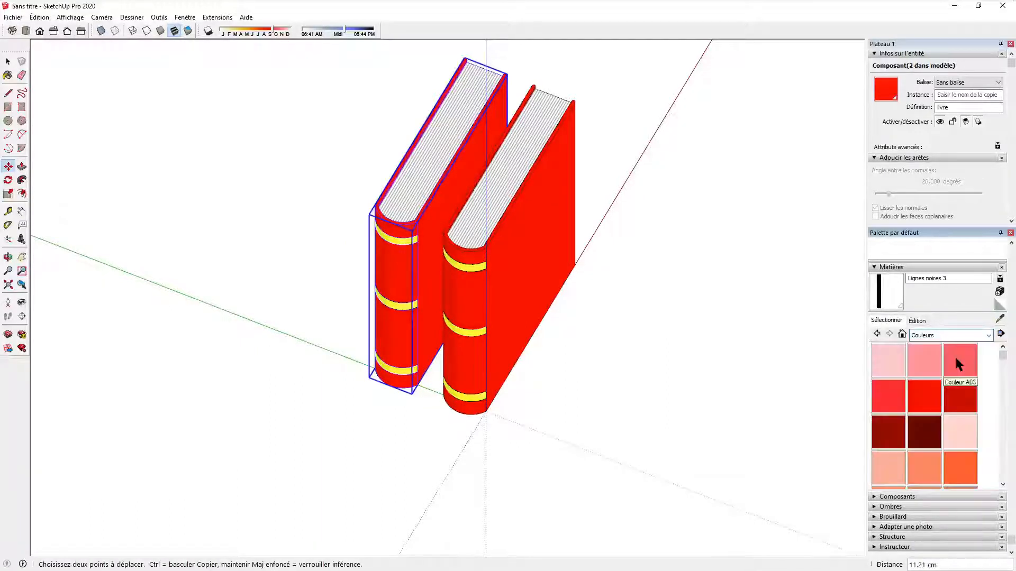
{"action": "scroll", "coordinate": [978, 463], "scroll_direction": "down", "scroll_amount": 3}
{"action": "left_click", "coordinate": [964, 454]}
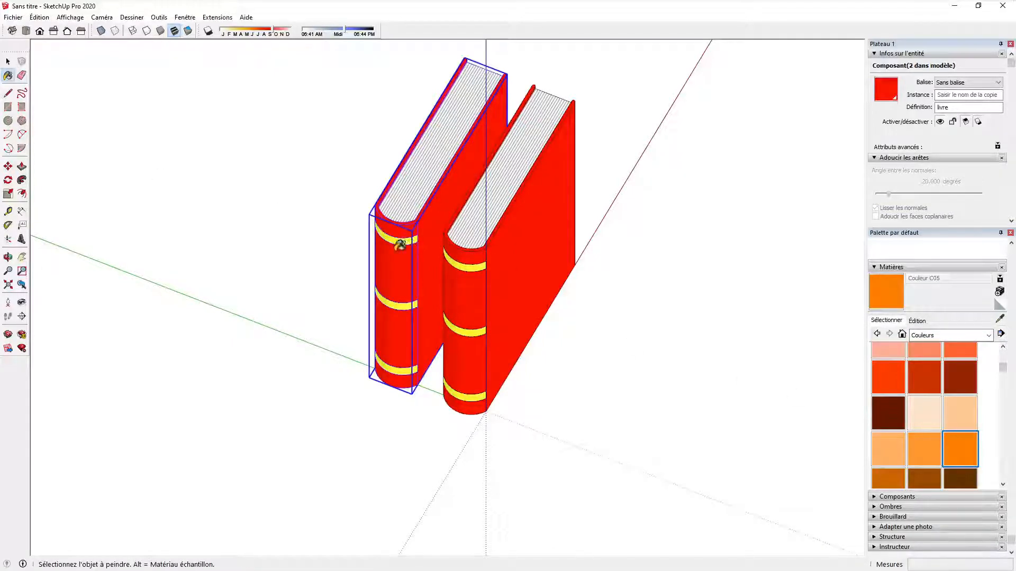
{"action": "left_click", "coordinate": [392, 248]}
{"action": "middle_click_drag", "start_coordinate": [401, 261], "coordinate": [320, 177]}
{"action": "key", "text": "space"}
{"action": "left_click", "coordinate": [349, 255]}
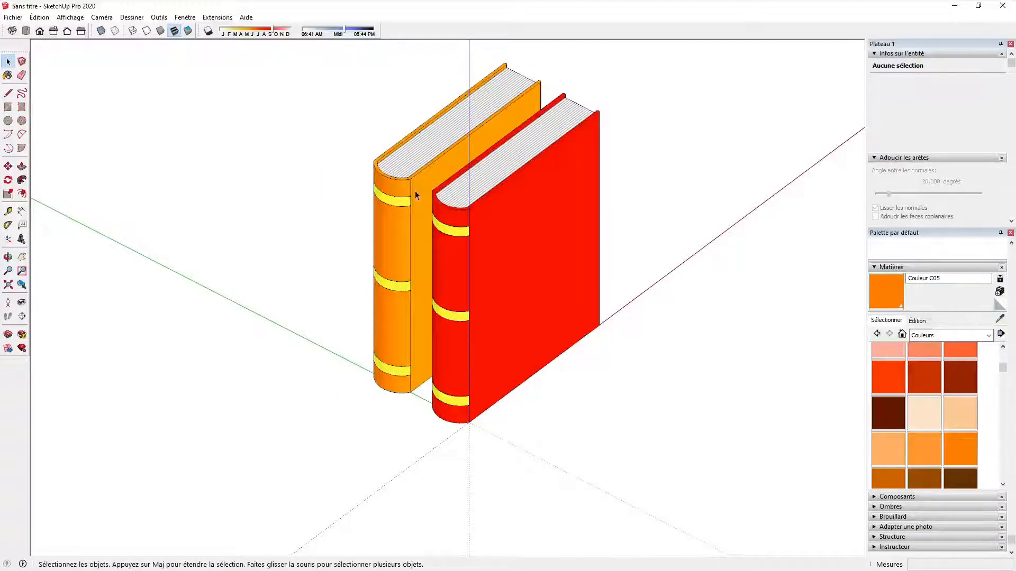
- Open the orange book component and check which material is assigned to its cover group and its page group
{"action": "scroll", "coordinate": [410, 183], "scroll_direction": "up", "scroll_amount": 4}
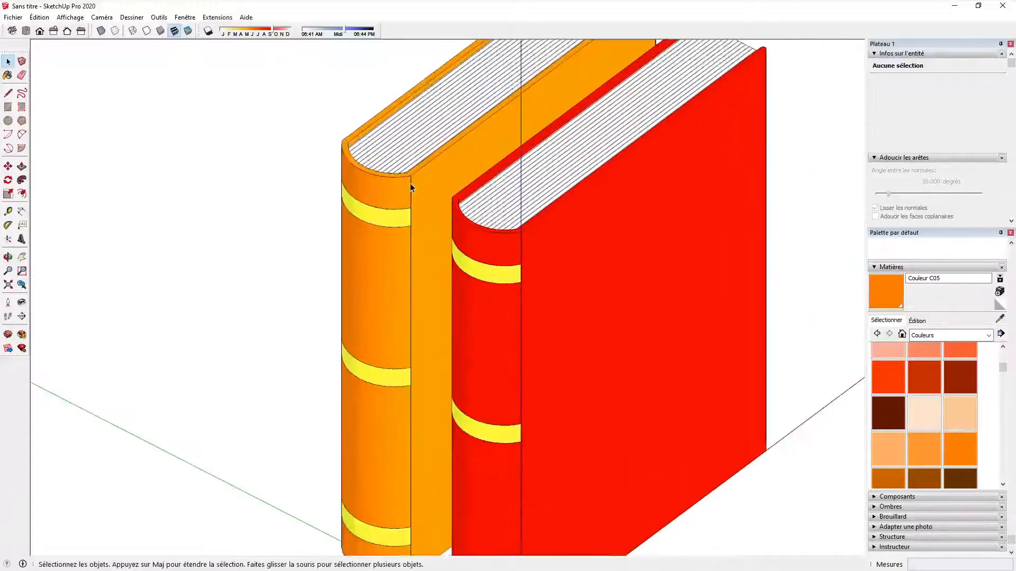
{"action": "scroll", "coordinate": [430, 180], "scroll_direction": "down", "scroll_amount": 3}
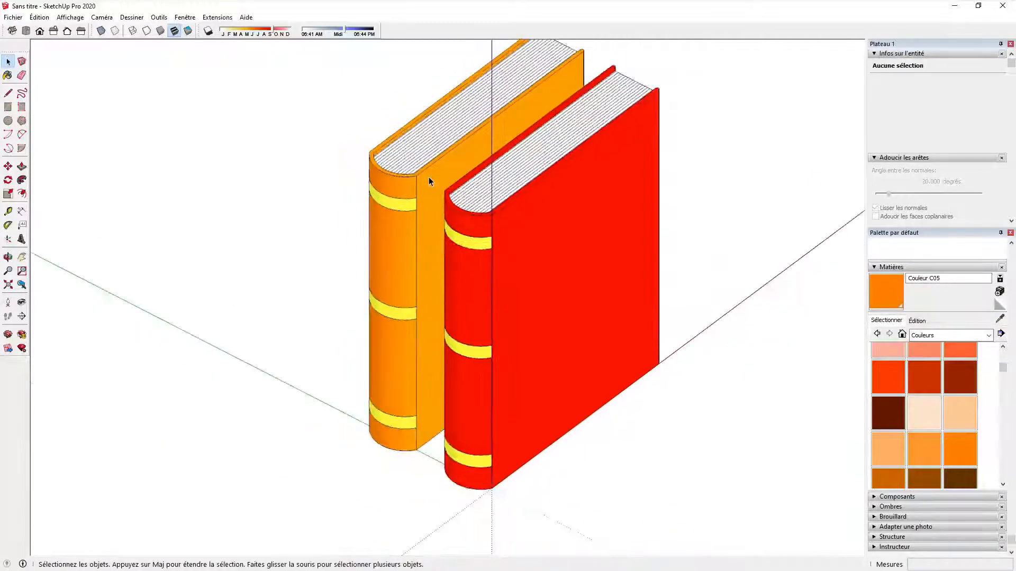
{"action": "double_click", "coordinate": [451, 169]}
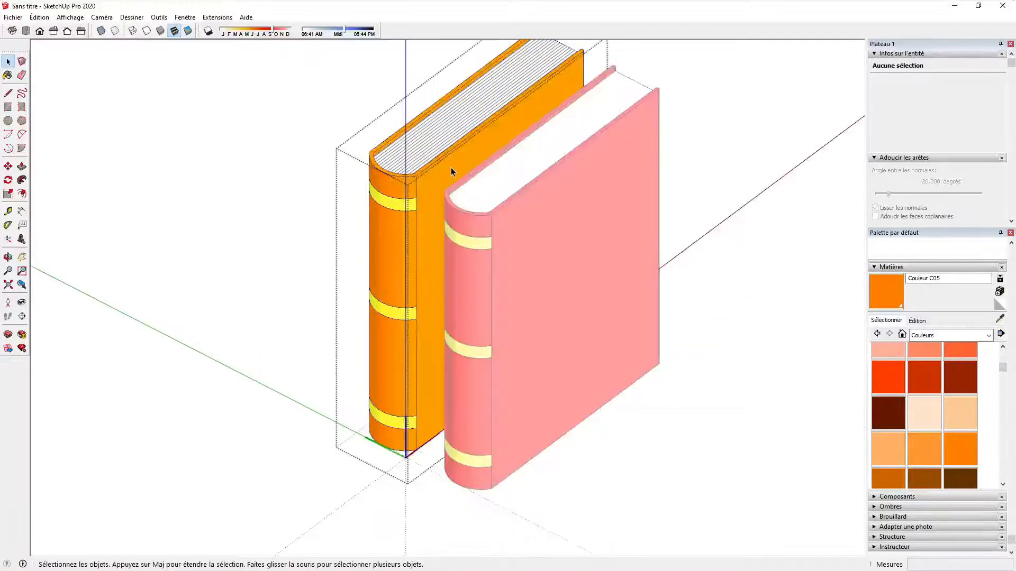
{"action": "left_click", "coordinate": [424, 177]}
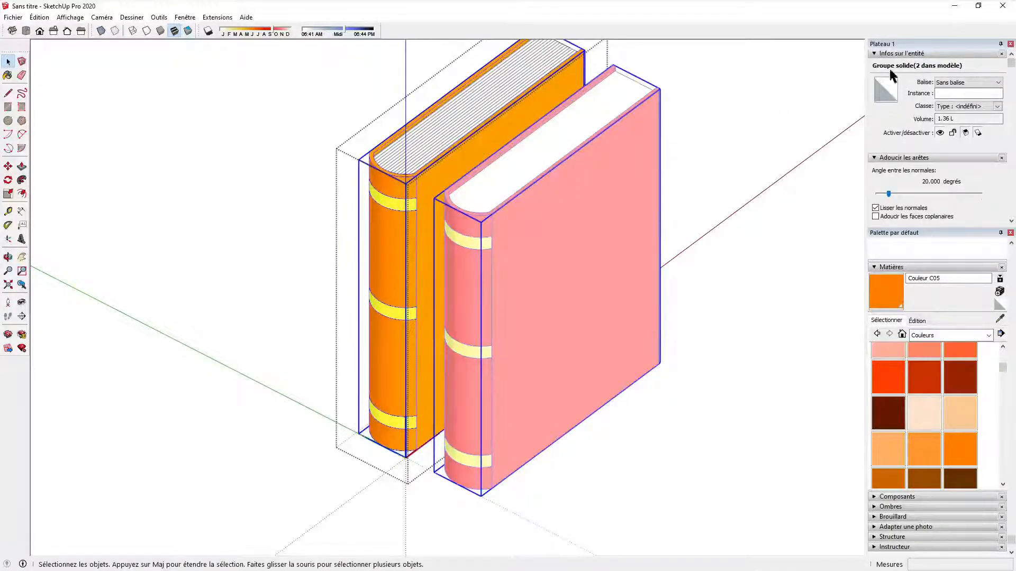
{"action": "left_click", "coordinate": [437, 132]}
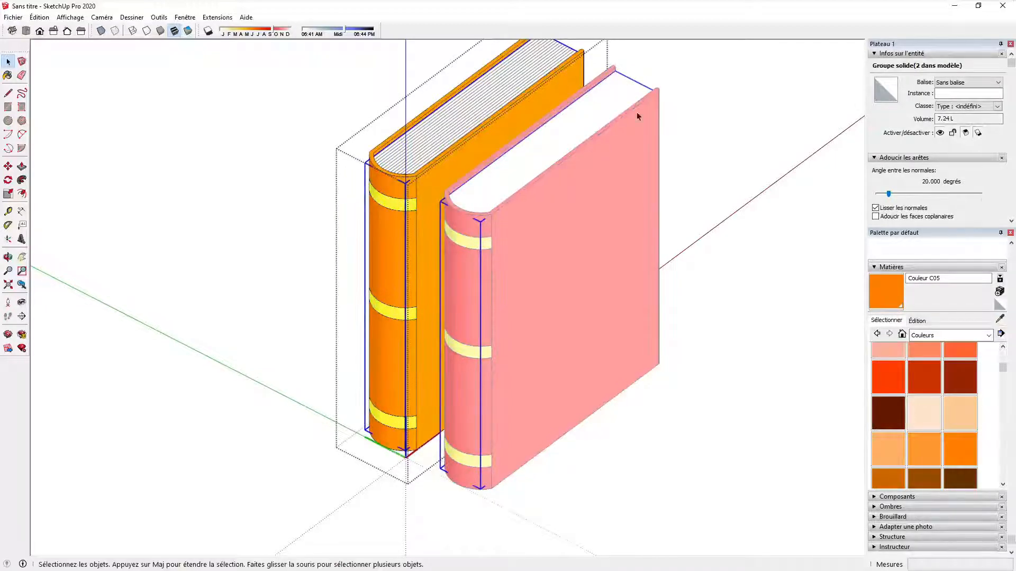
{"action": "left_click", "coordinate": [491, 113]}
{"action": "middle_click_drag", "start_coordinate": [602, 151], "coordinate": [601, 127]}
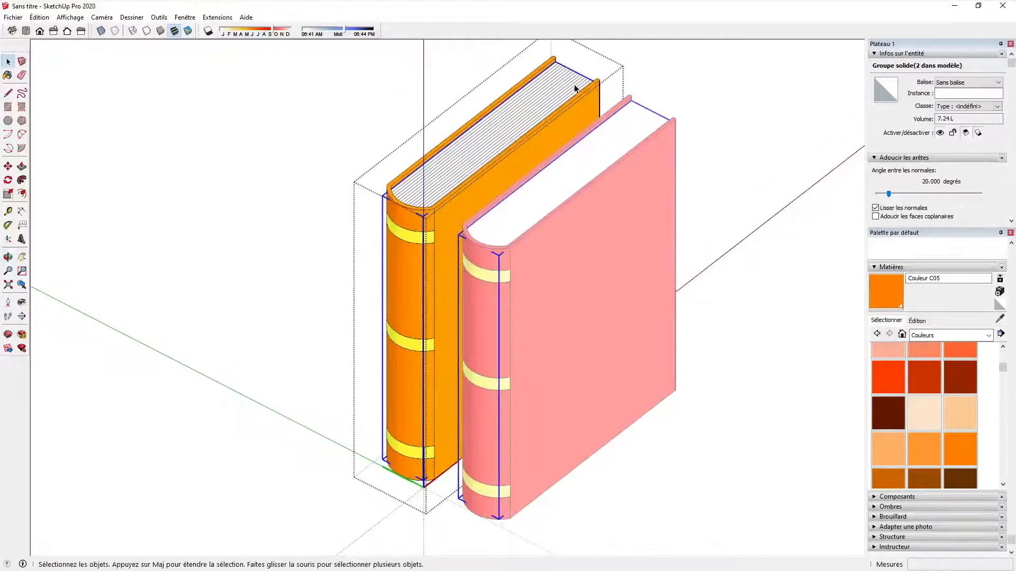
- Open the cover group, inspect the materials of the upper spine band and the front cover face, and close the group
{"action": "left_click", "coordinate": [434, 237]}
{"action": "double_click", "coordinate": [434, 237]}
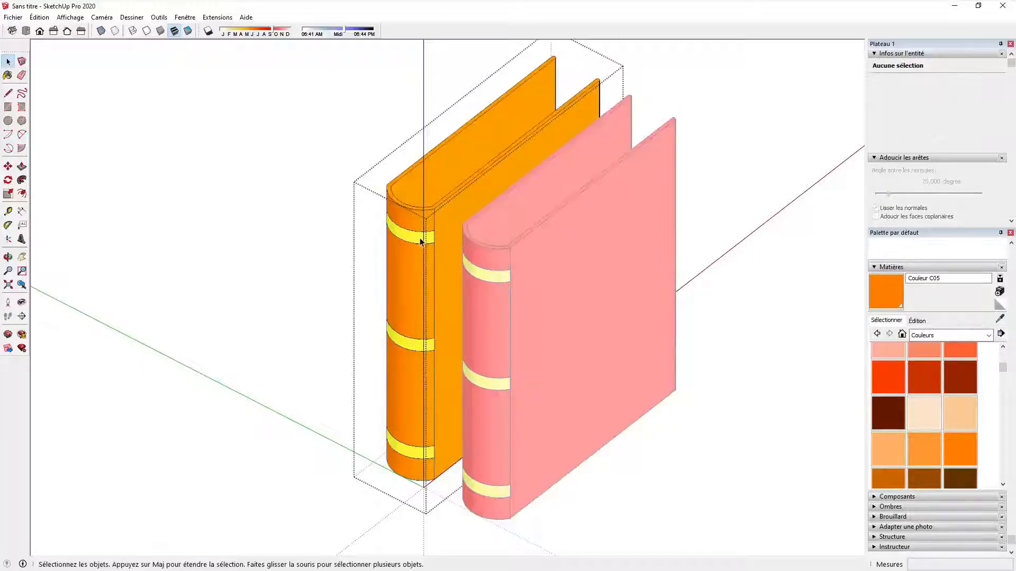
{"action": "left_click", "coordinate": [421, 240]}
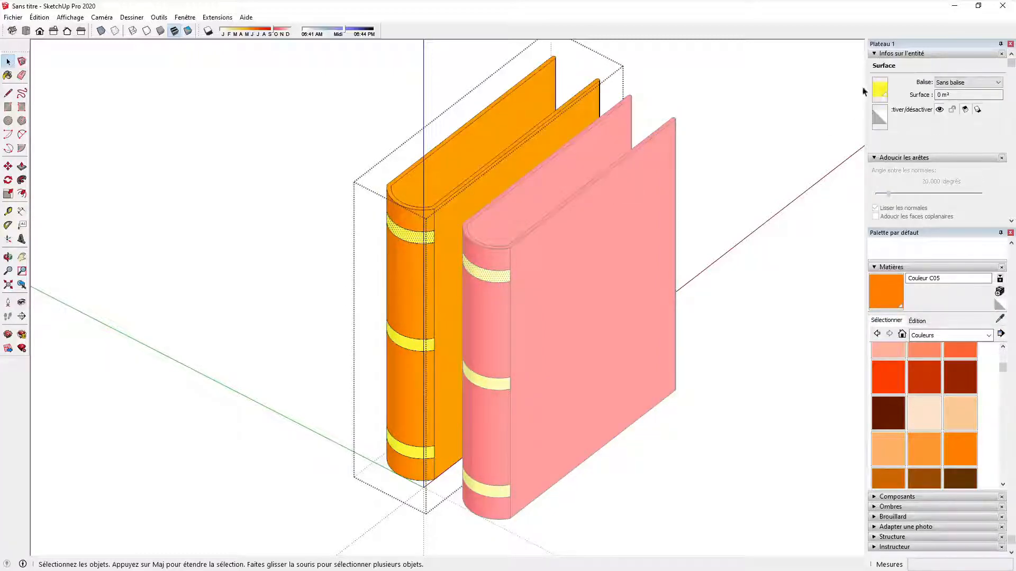
{"action": "left_click", "coordinate": [533, 158]}
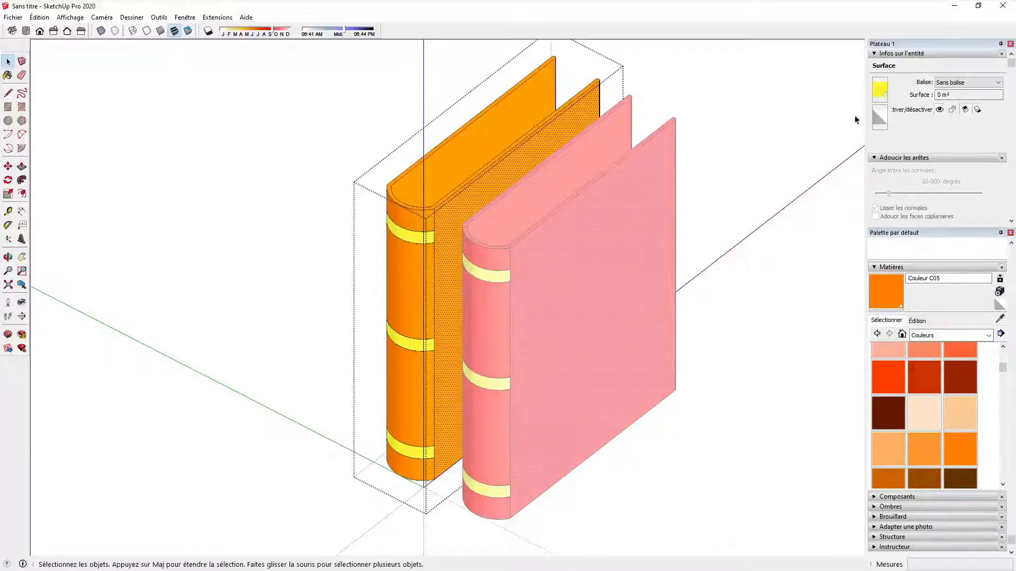
{"action": "left_click", "coordinate": [622, 61]}
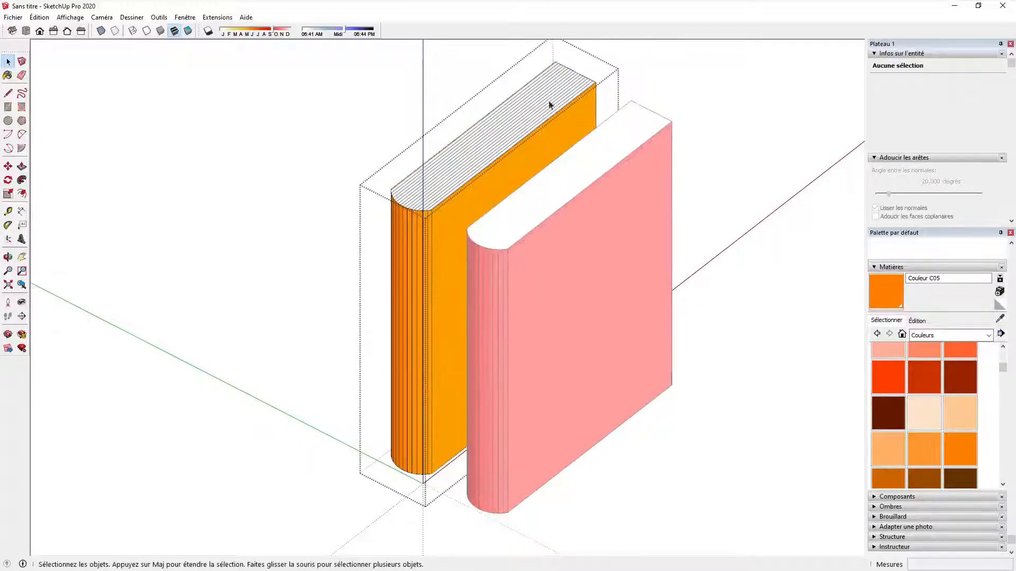
- Inspect the materials of the page group's top face and large side face, and leave the group with nothing selected
{"action": "left_click", "coordinate": [479, 158]}
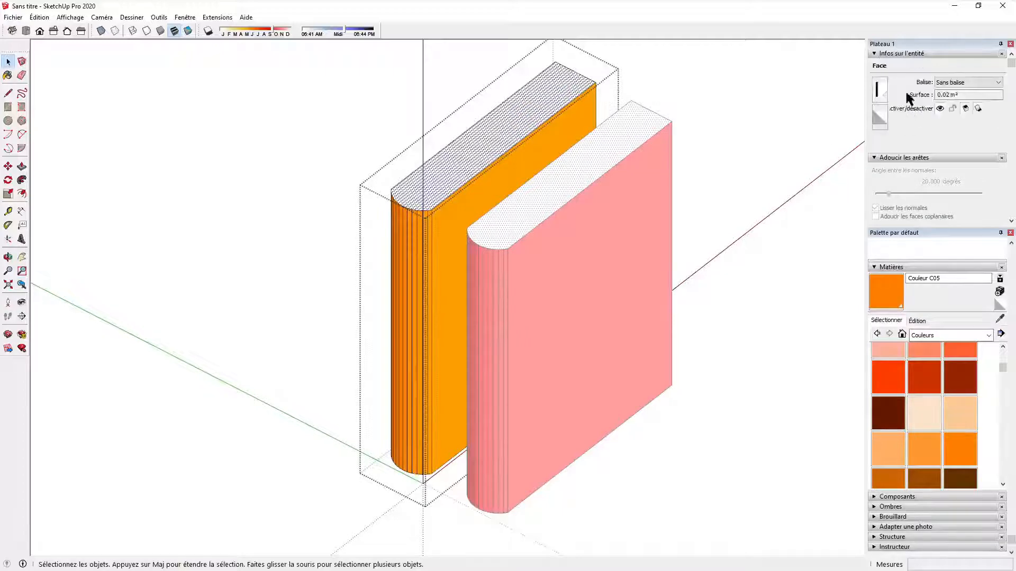
{"action": "left_click", "coordinate": [573, 120]}
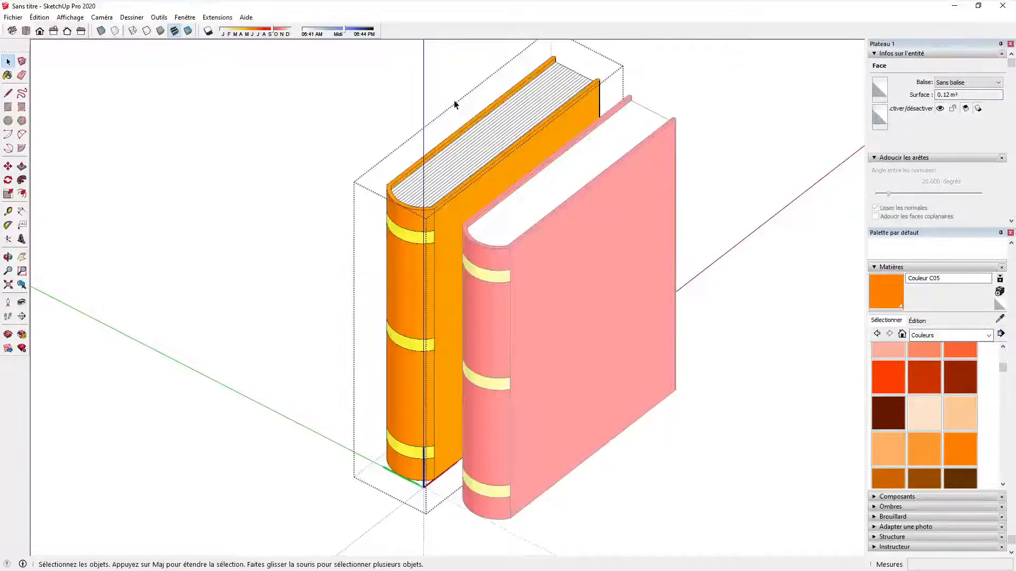
{"action": "left_click", "coordinate": [454, 105]}
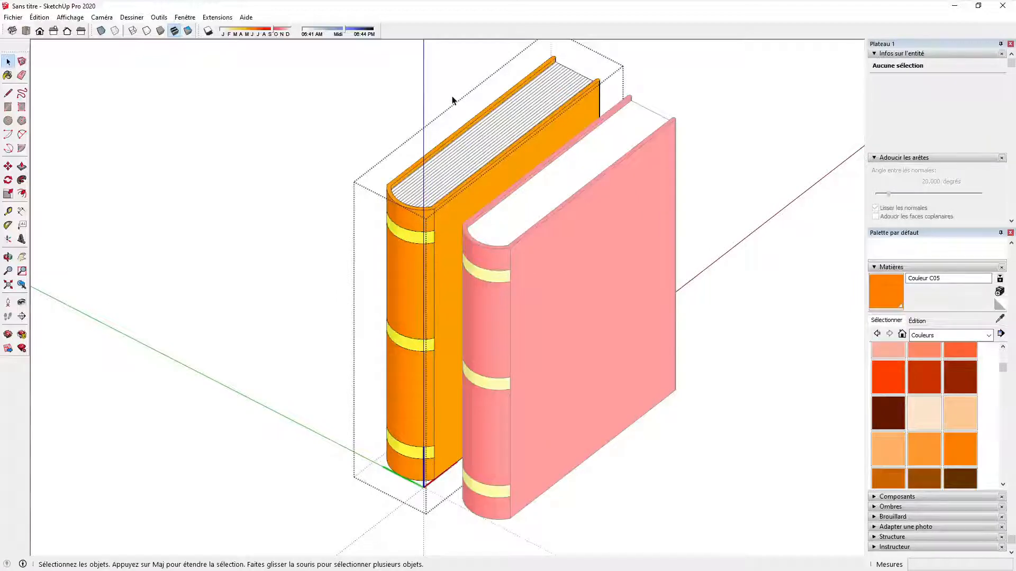